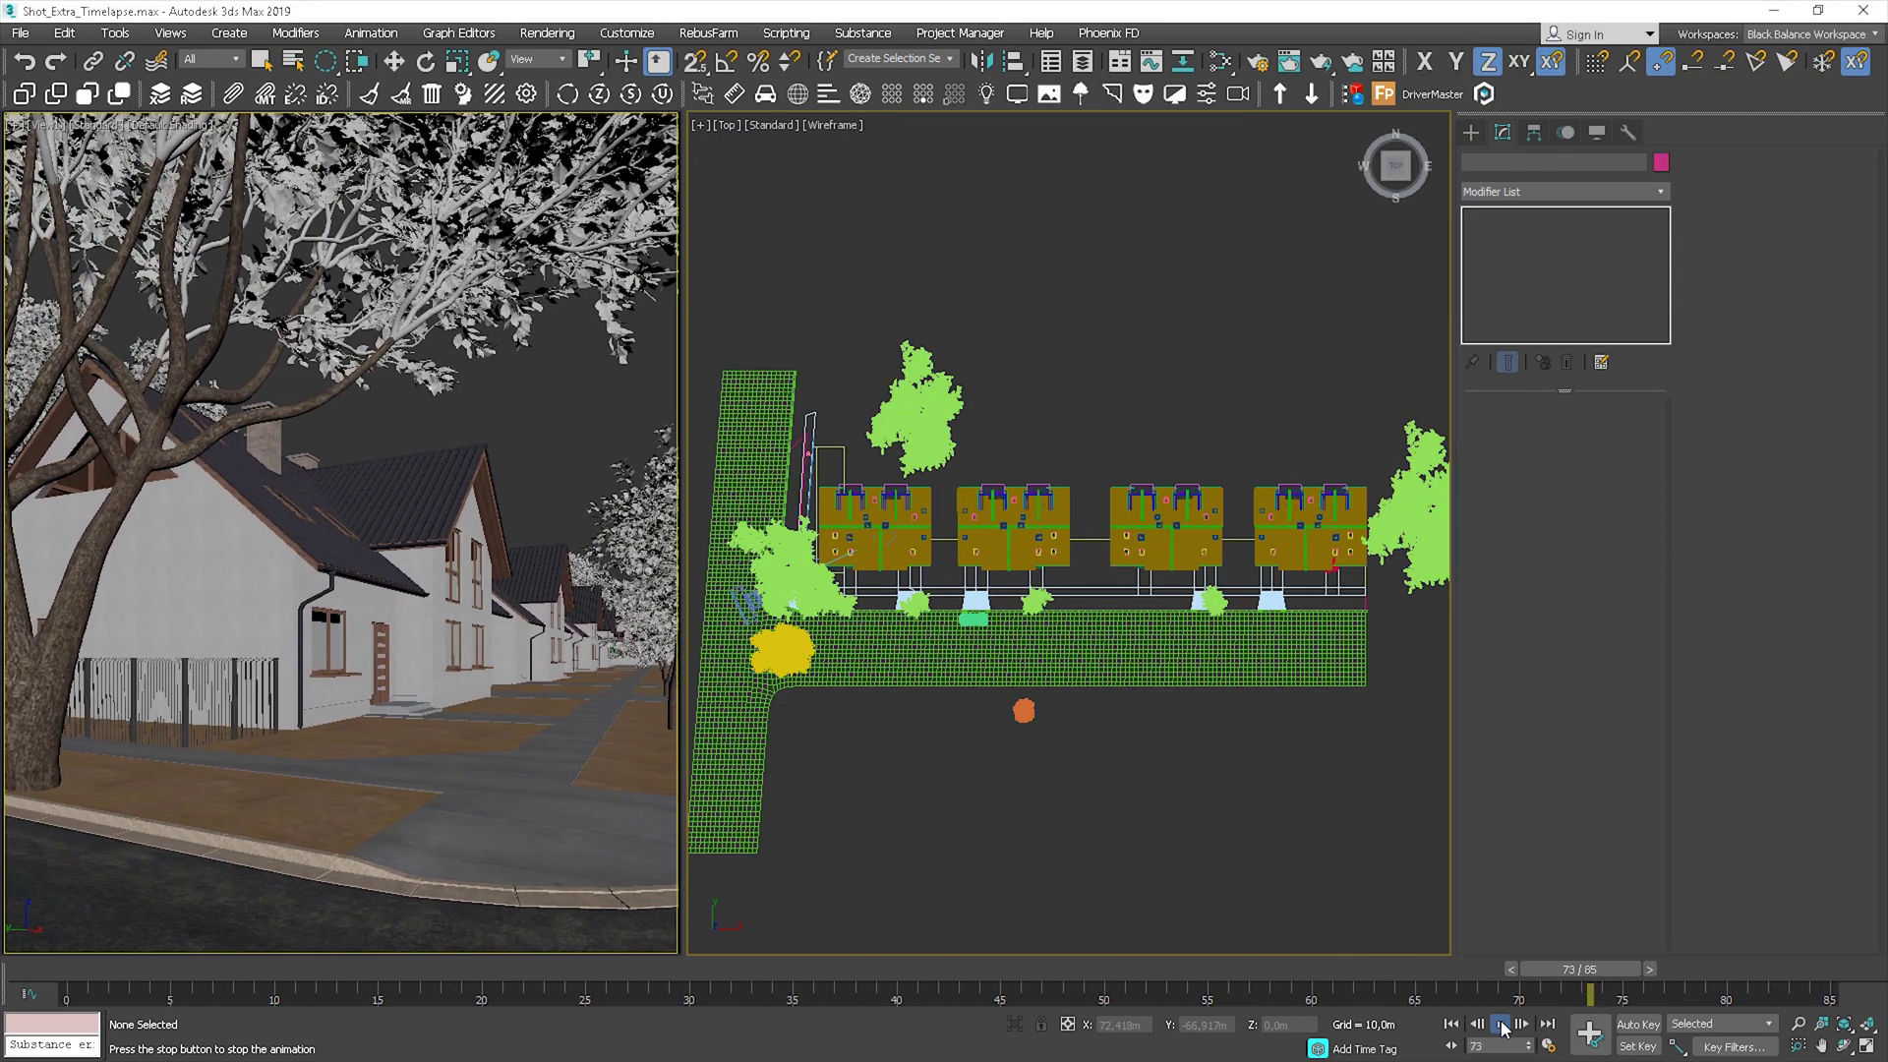
# Stop playback, return to frame 0, and stop then restart the Corona interactive render.
pyautogui.click(1502, 1025)
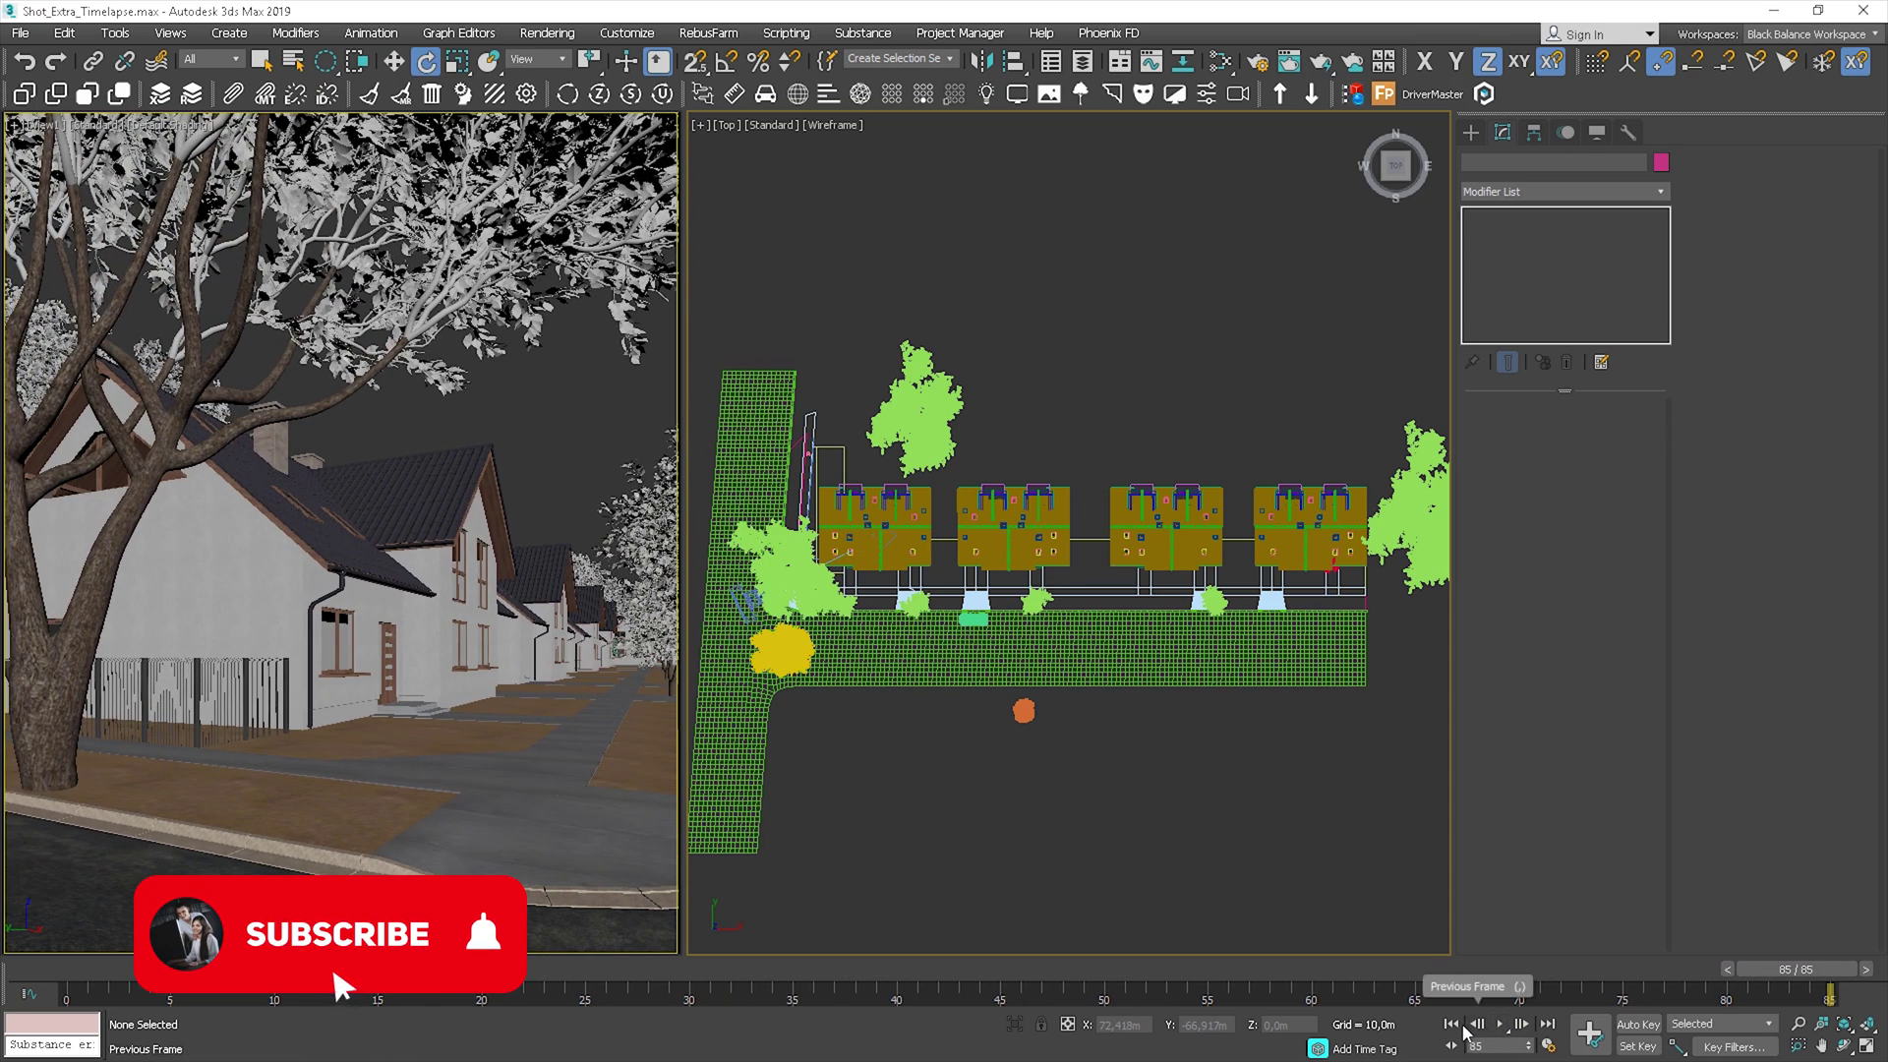
pyautogui.click(1450, 1024)
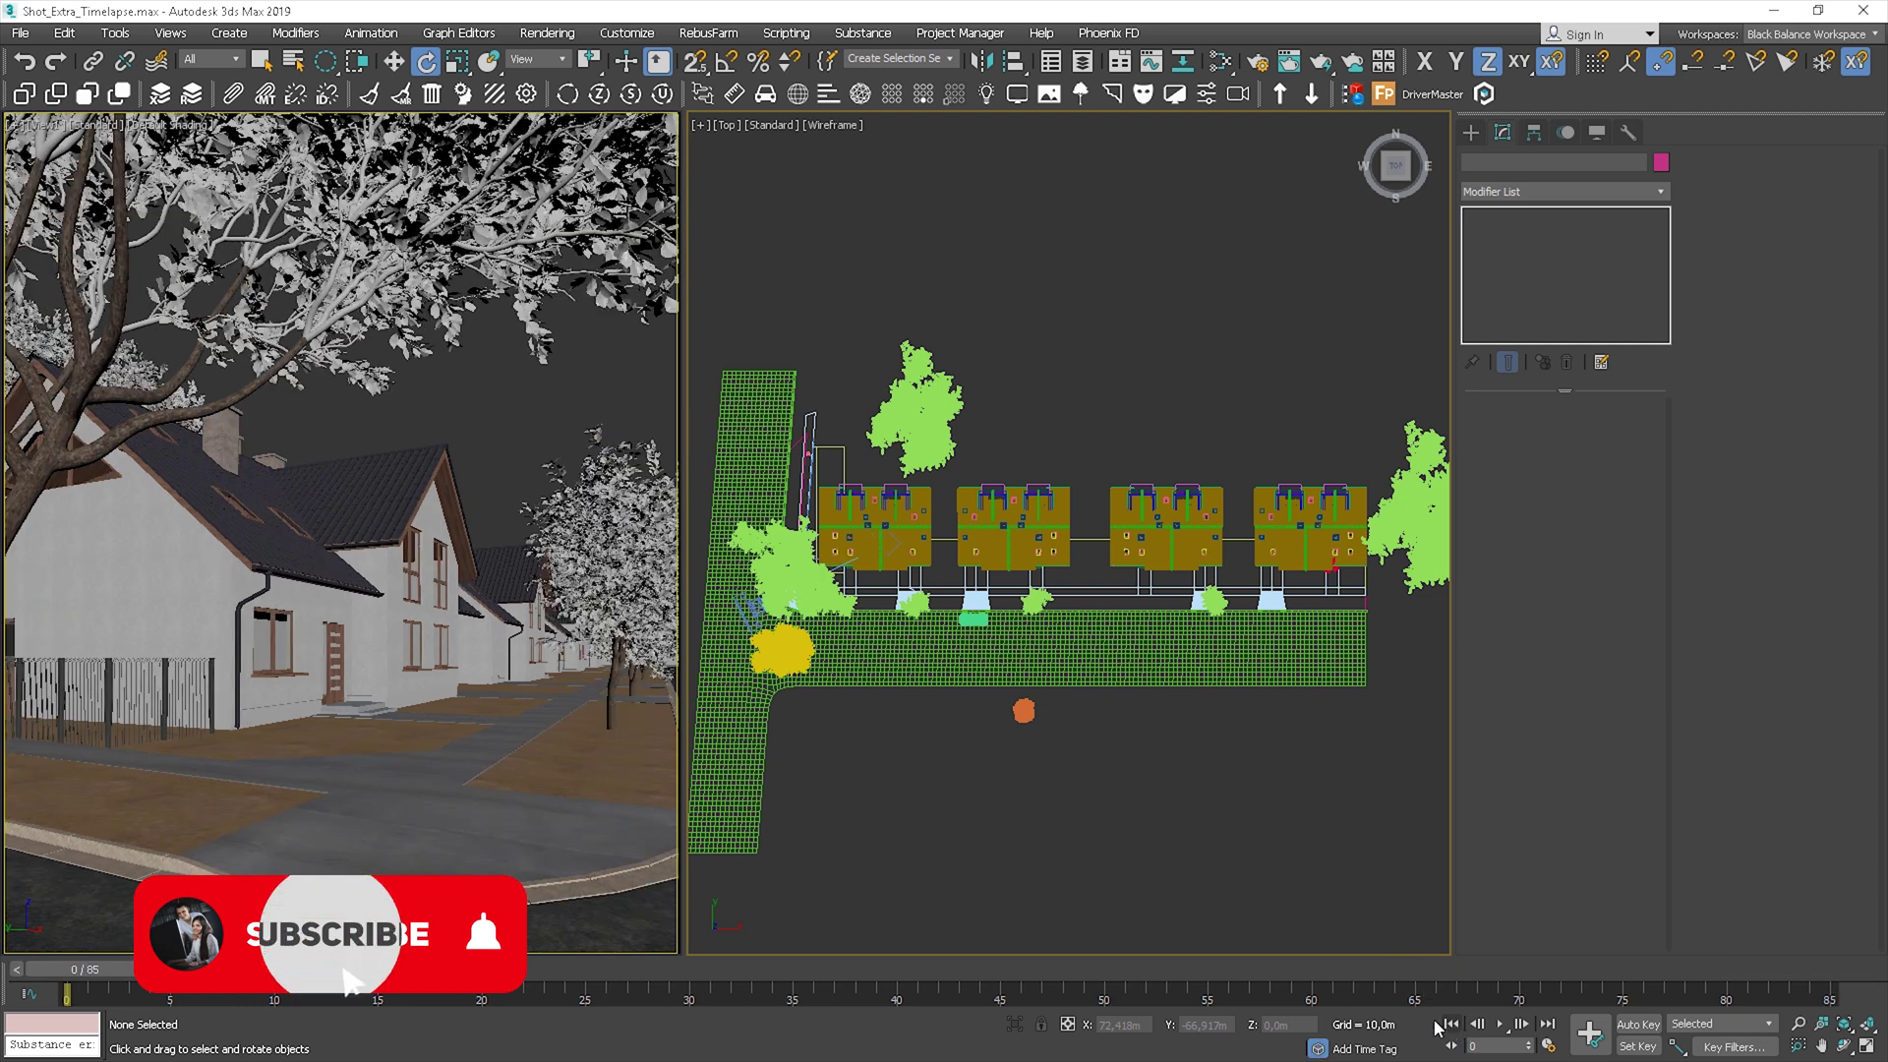
pyautogui.rightClick(486, 419)
pyautogui.click(455, 371)
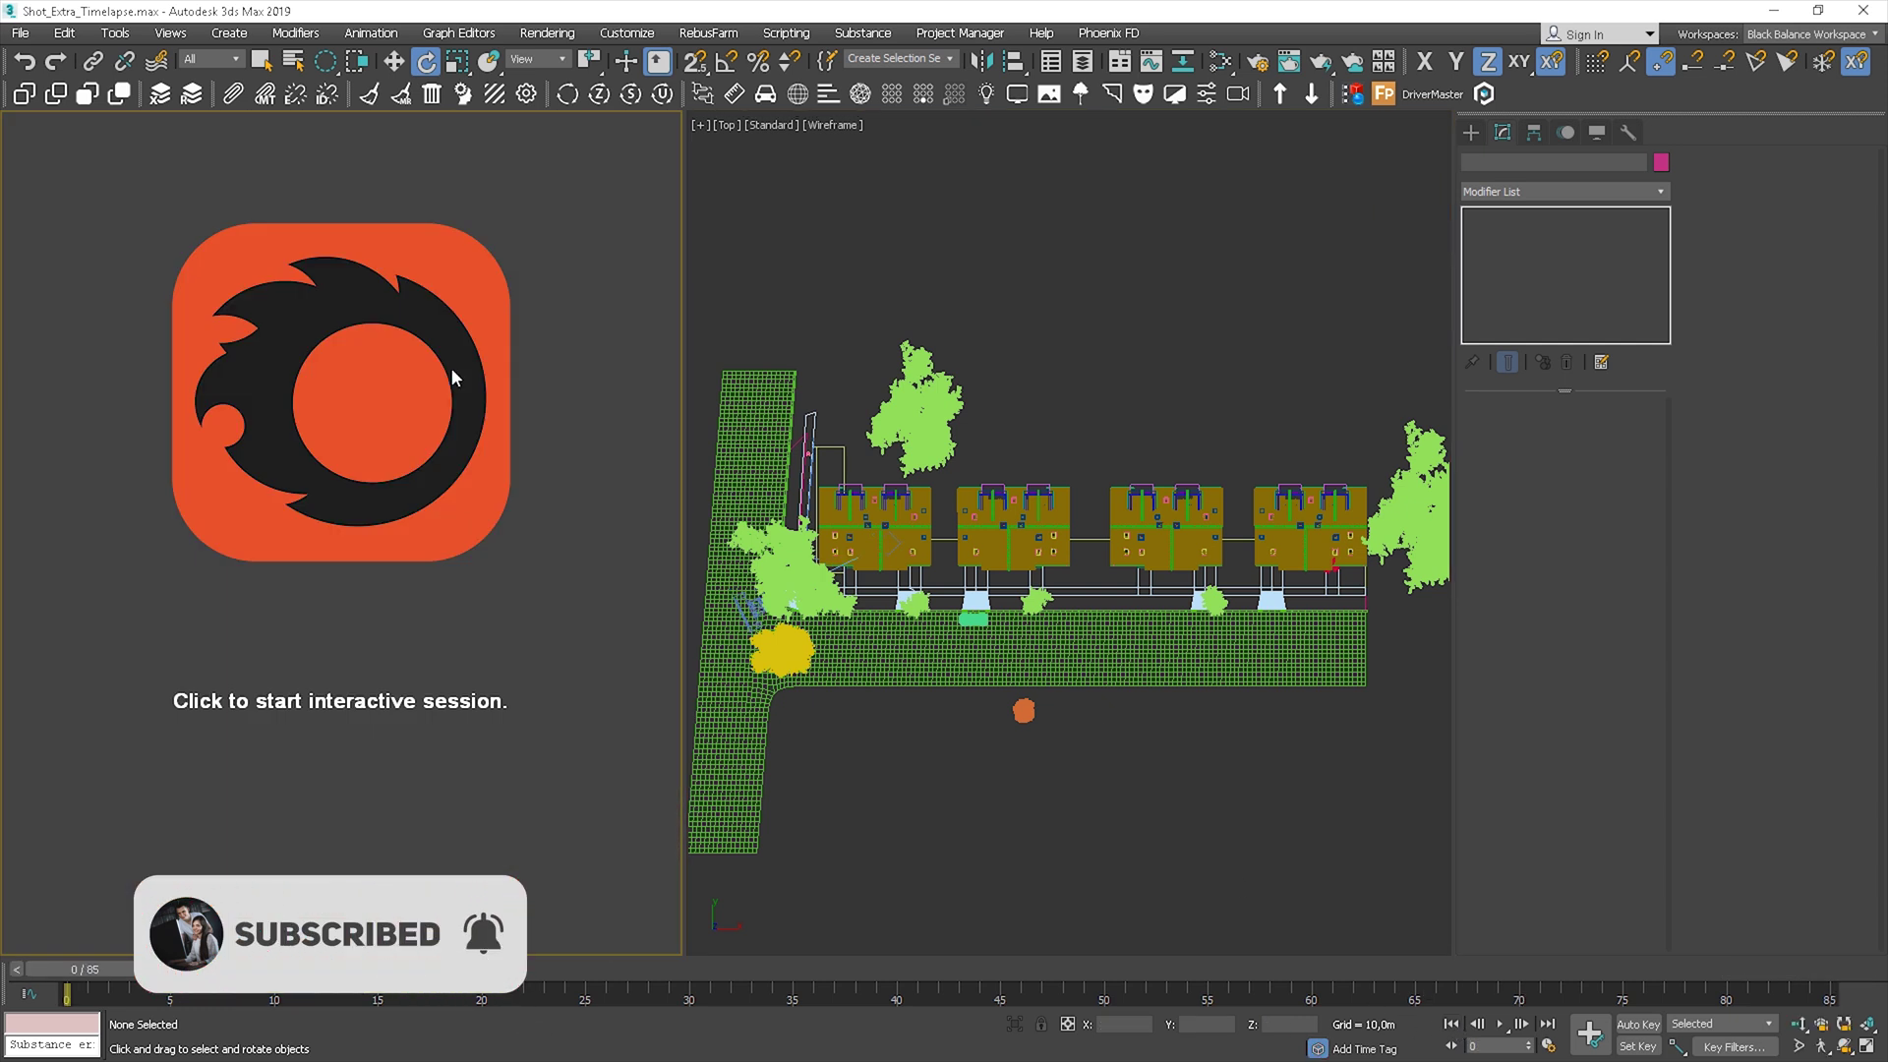
pyautogui.click(454, 377)
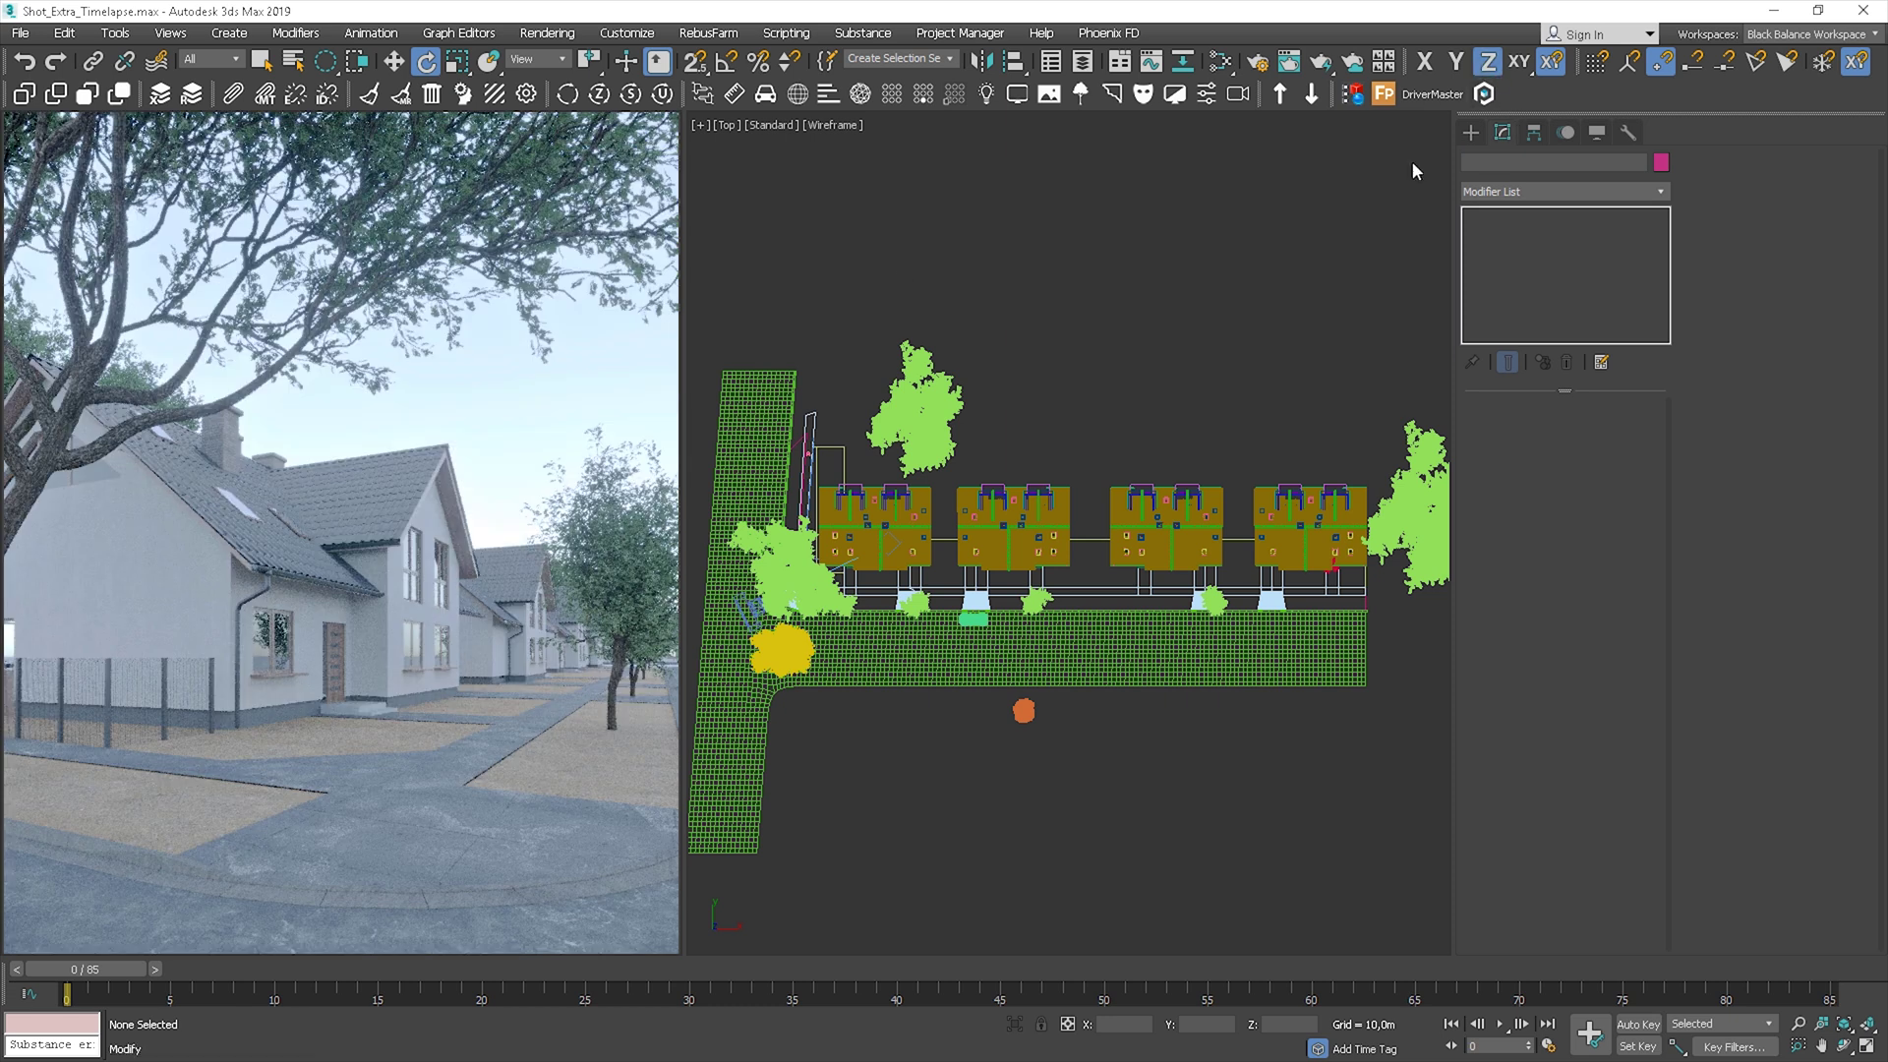
# Drag out a targeted Corona Sun in the Top viewport, aimed across the street for low, warm light.
pyautogui.click(1243, 300)
pyautogui.rightClick(1241, 335)
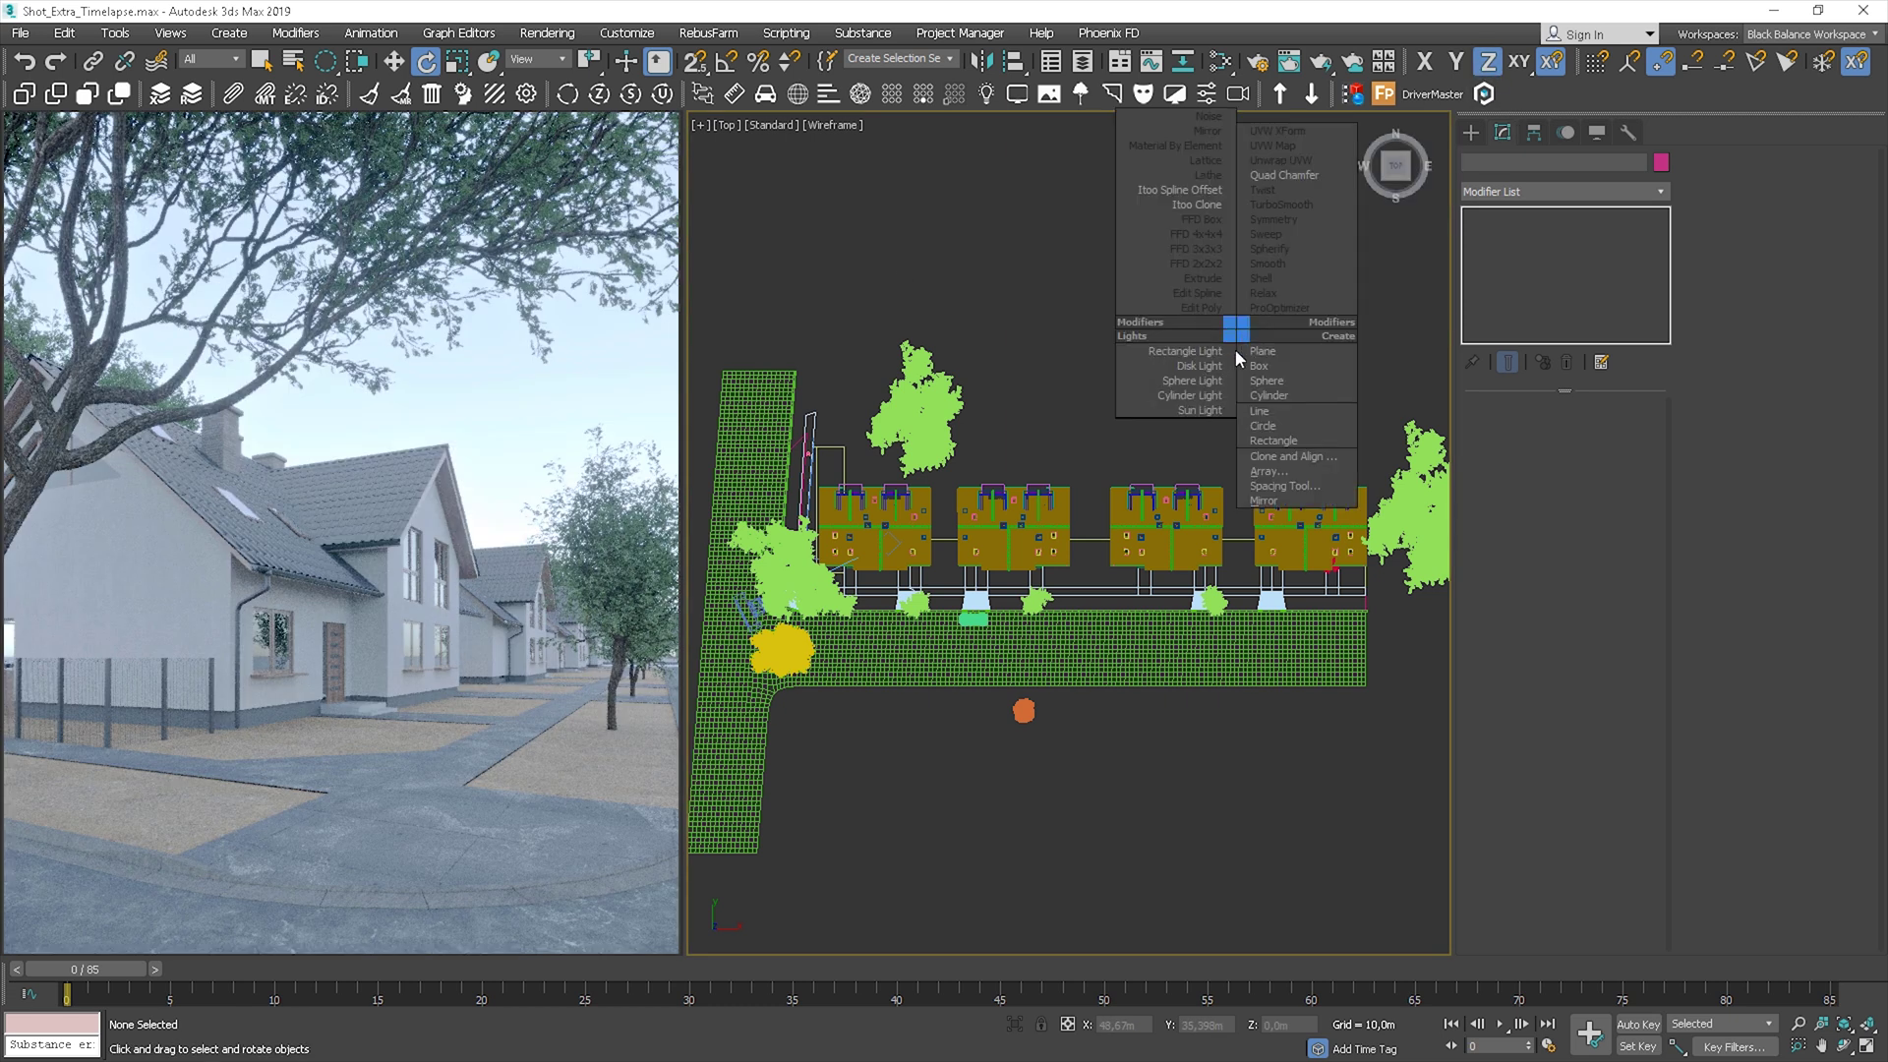
pyautogui.click(1202, 410)
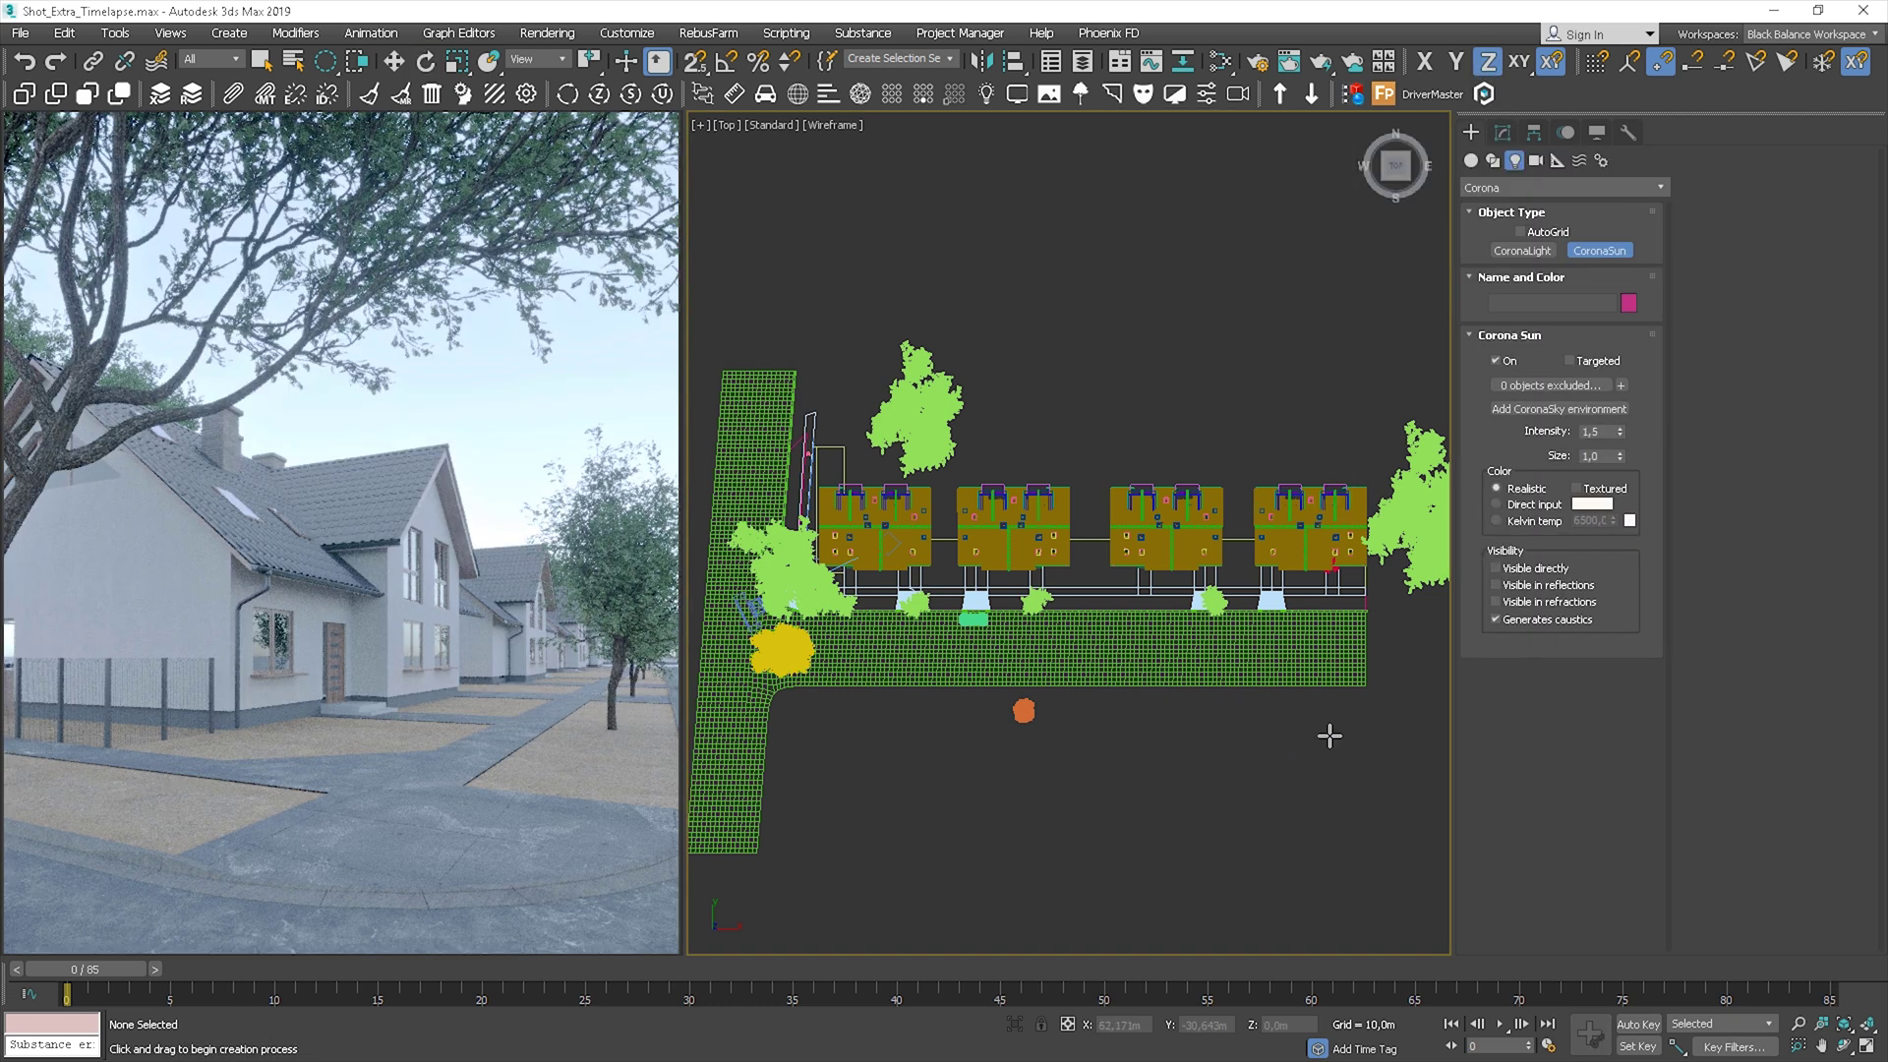
pyautogui.moveTo(1393, 771); pyautogui.dragTo(903, 619)
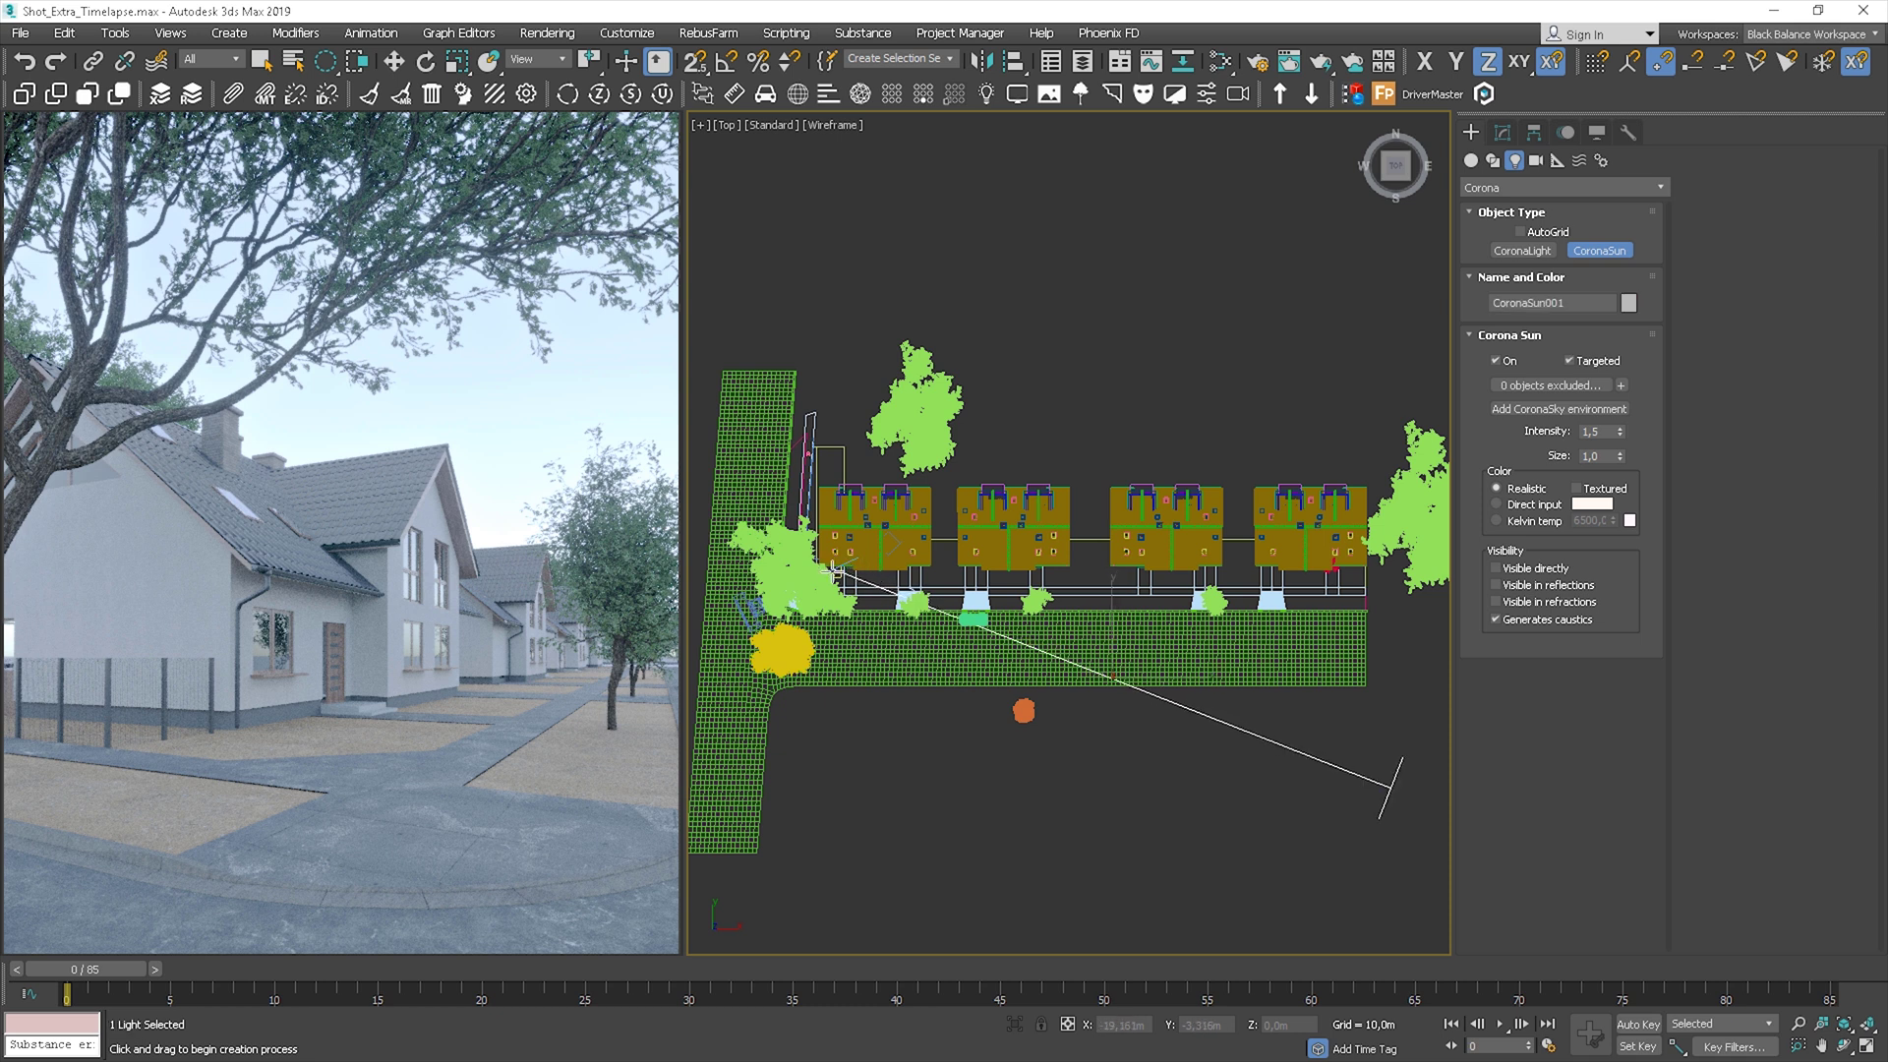
pyautogui.moveTo(903, 619); pyautogui.dragTo(873, 599)
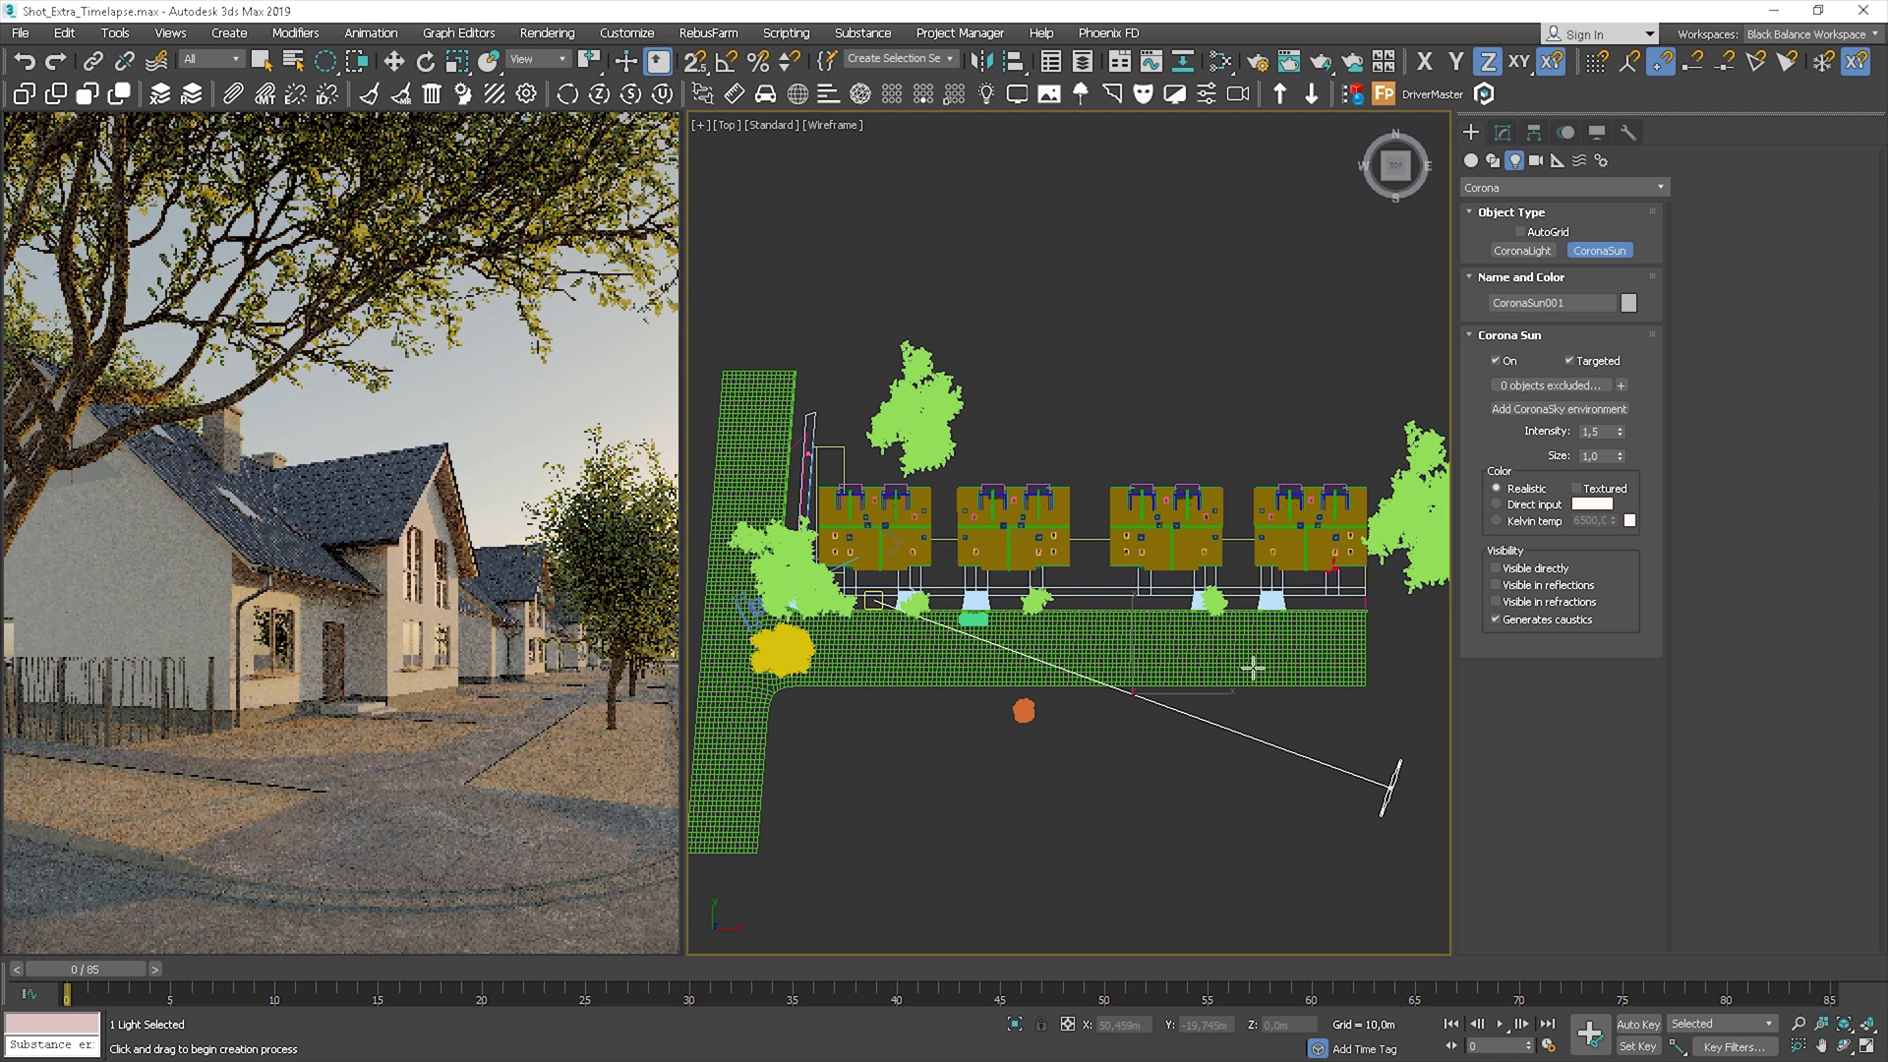
# Raise the Corona sun well above the houses in Front view, then shift it sideways in Top view.
pyautogui.press('f')
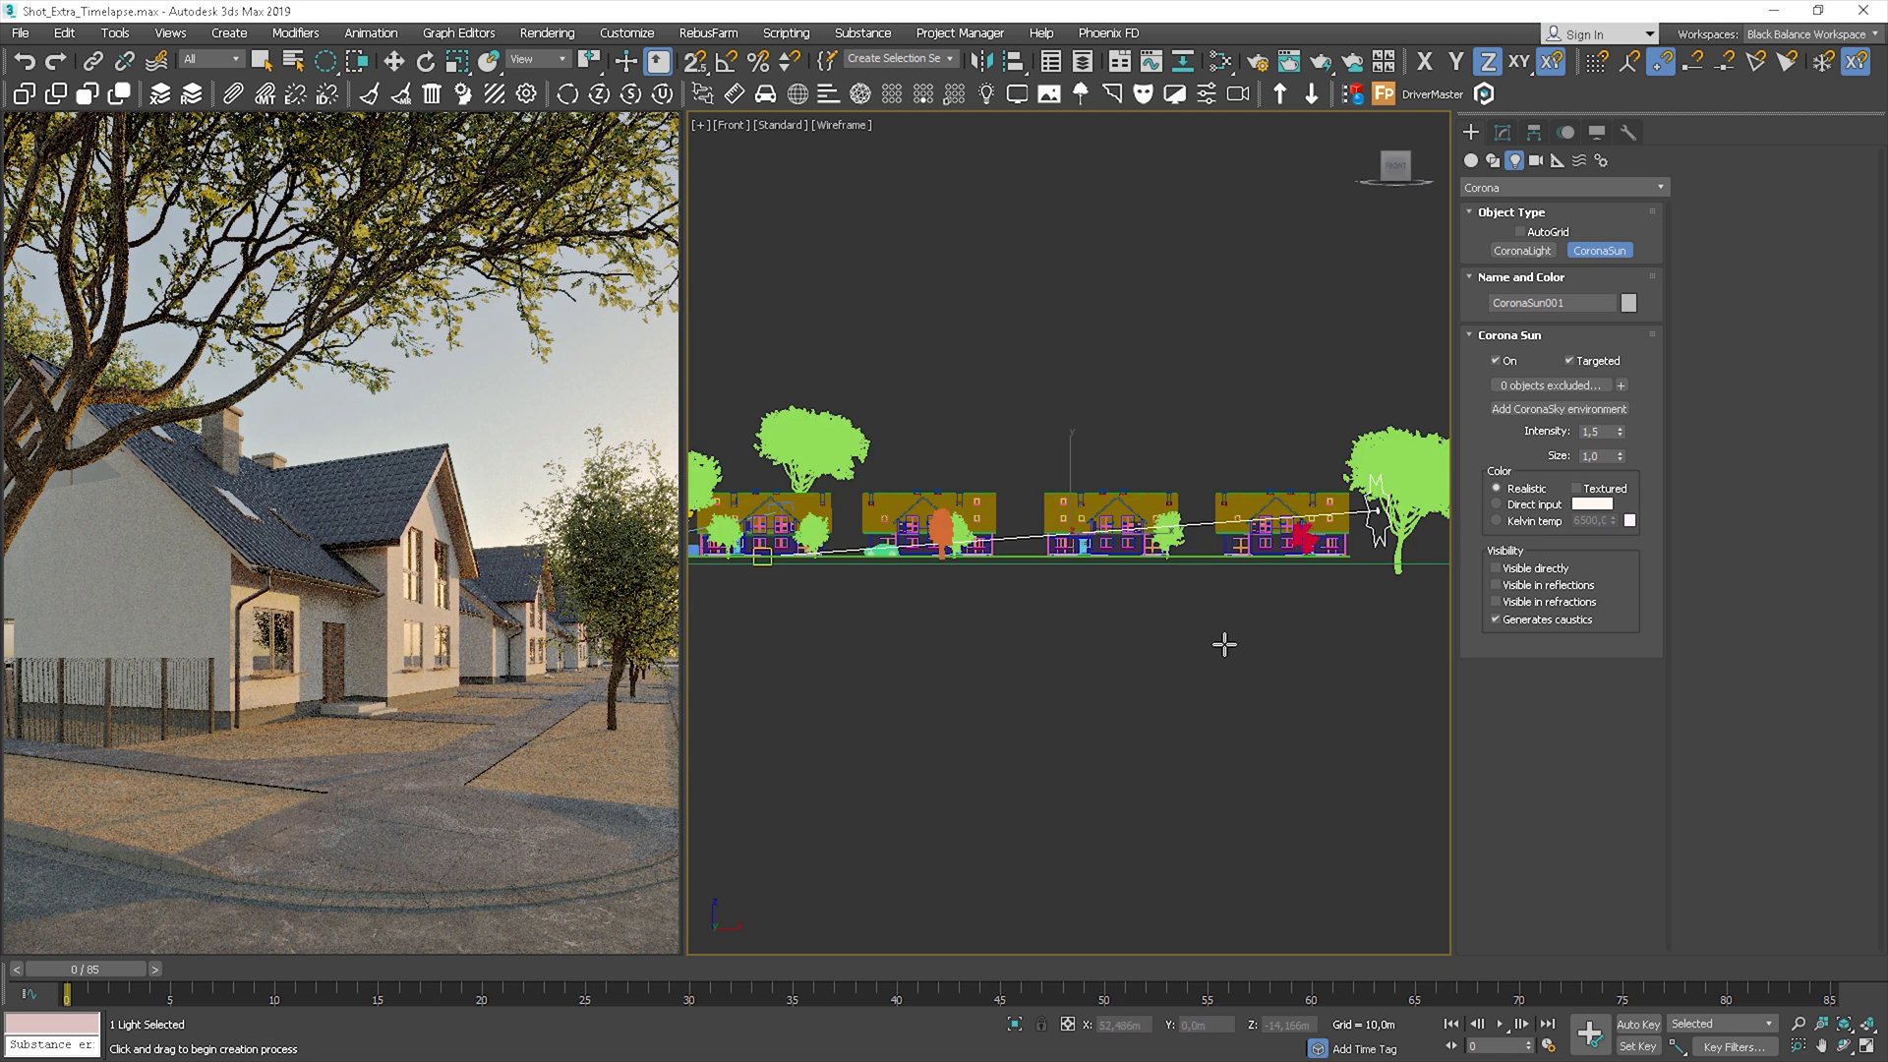
pyautogui.press('w')
pyautogui.moveTo(1377, 482); pyautogui.dragTo(1380, 393)
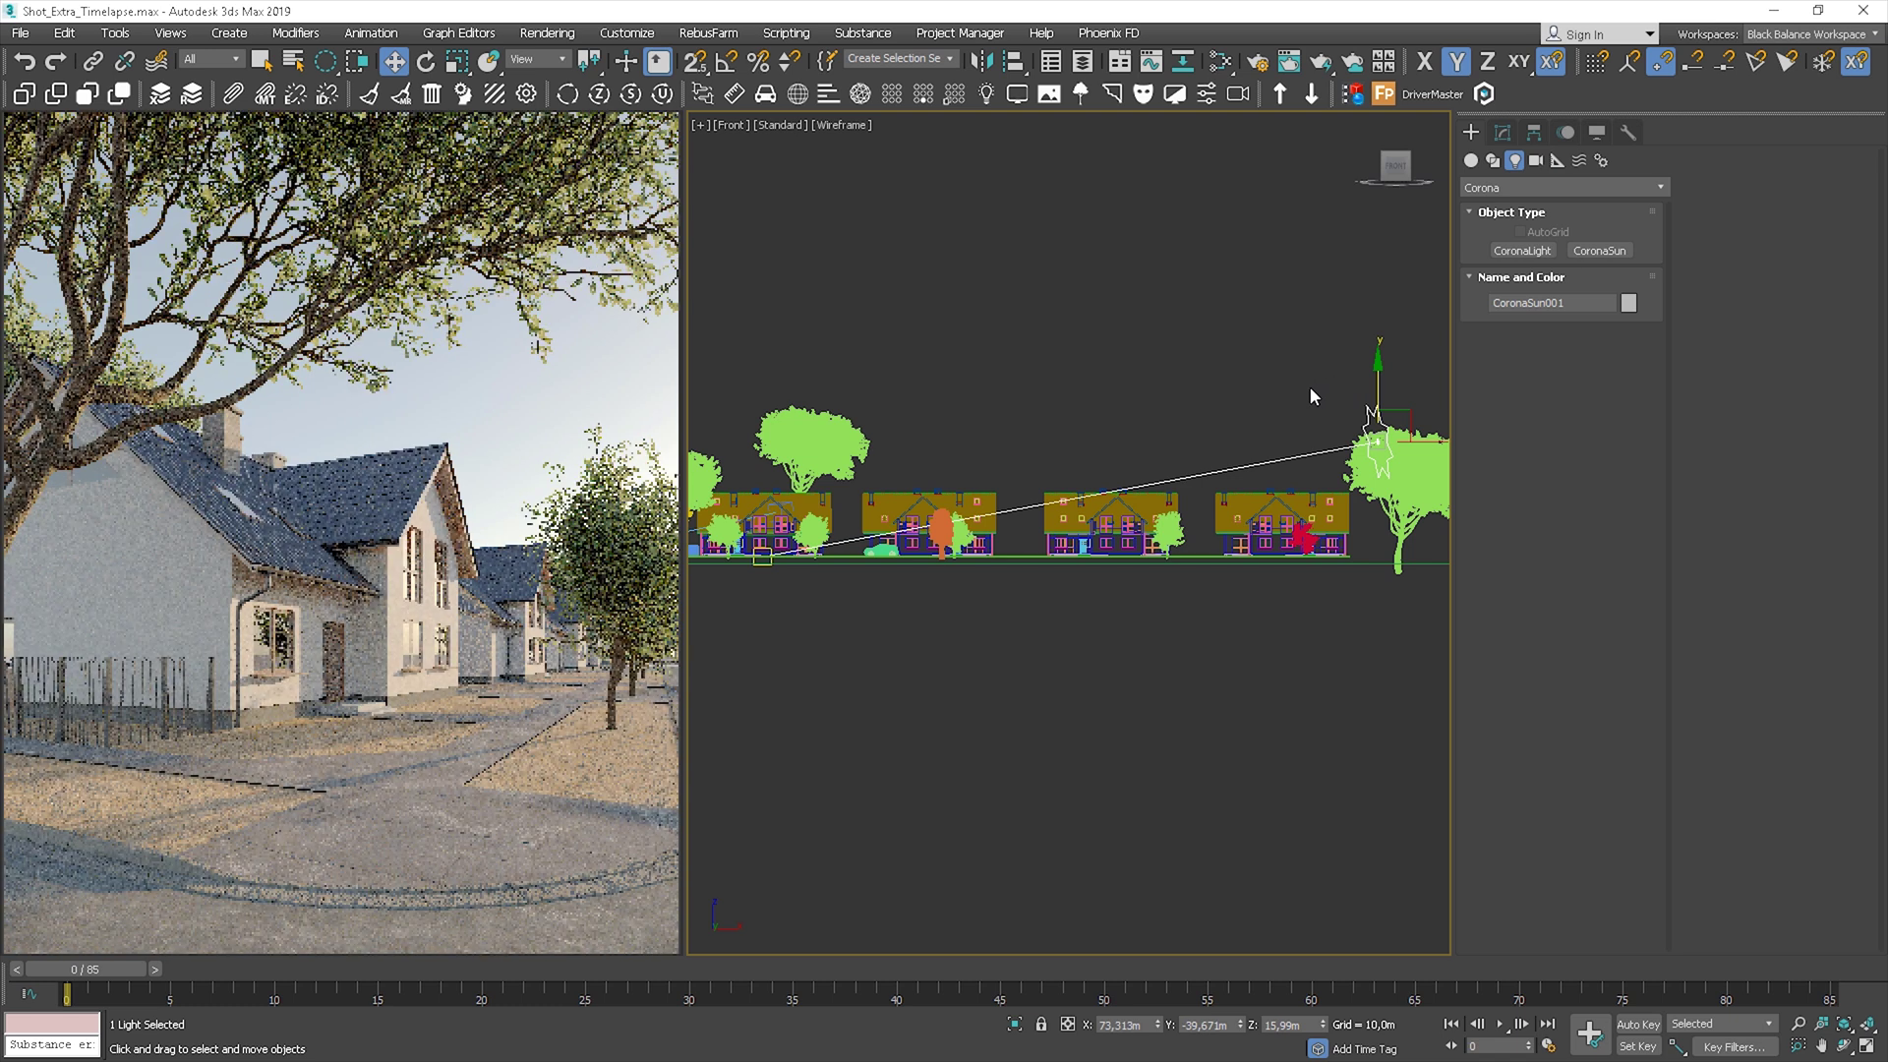
pyautogui.moveTo(1384, 382); pyautogui.dragTo(1388, 320)
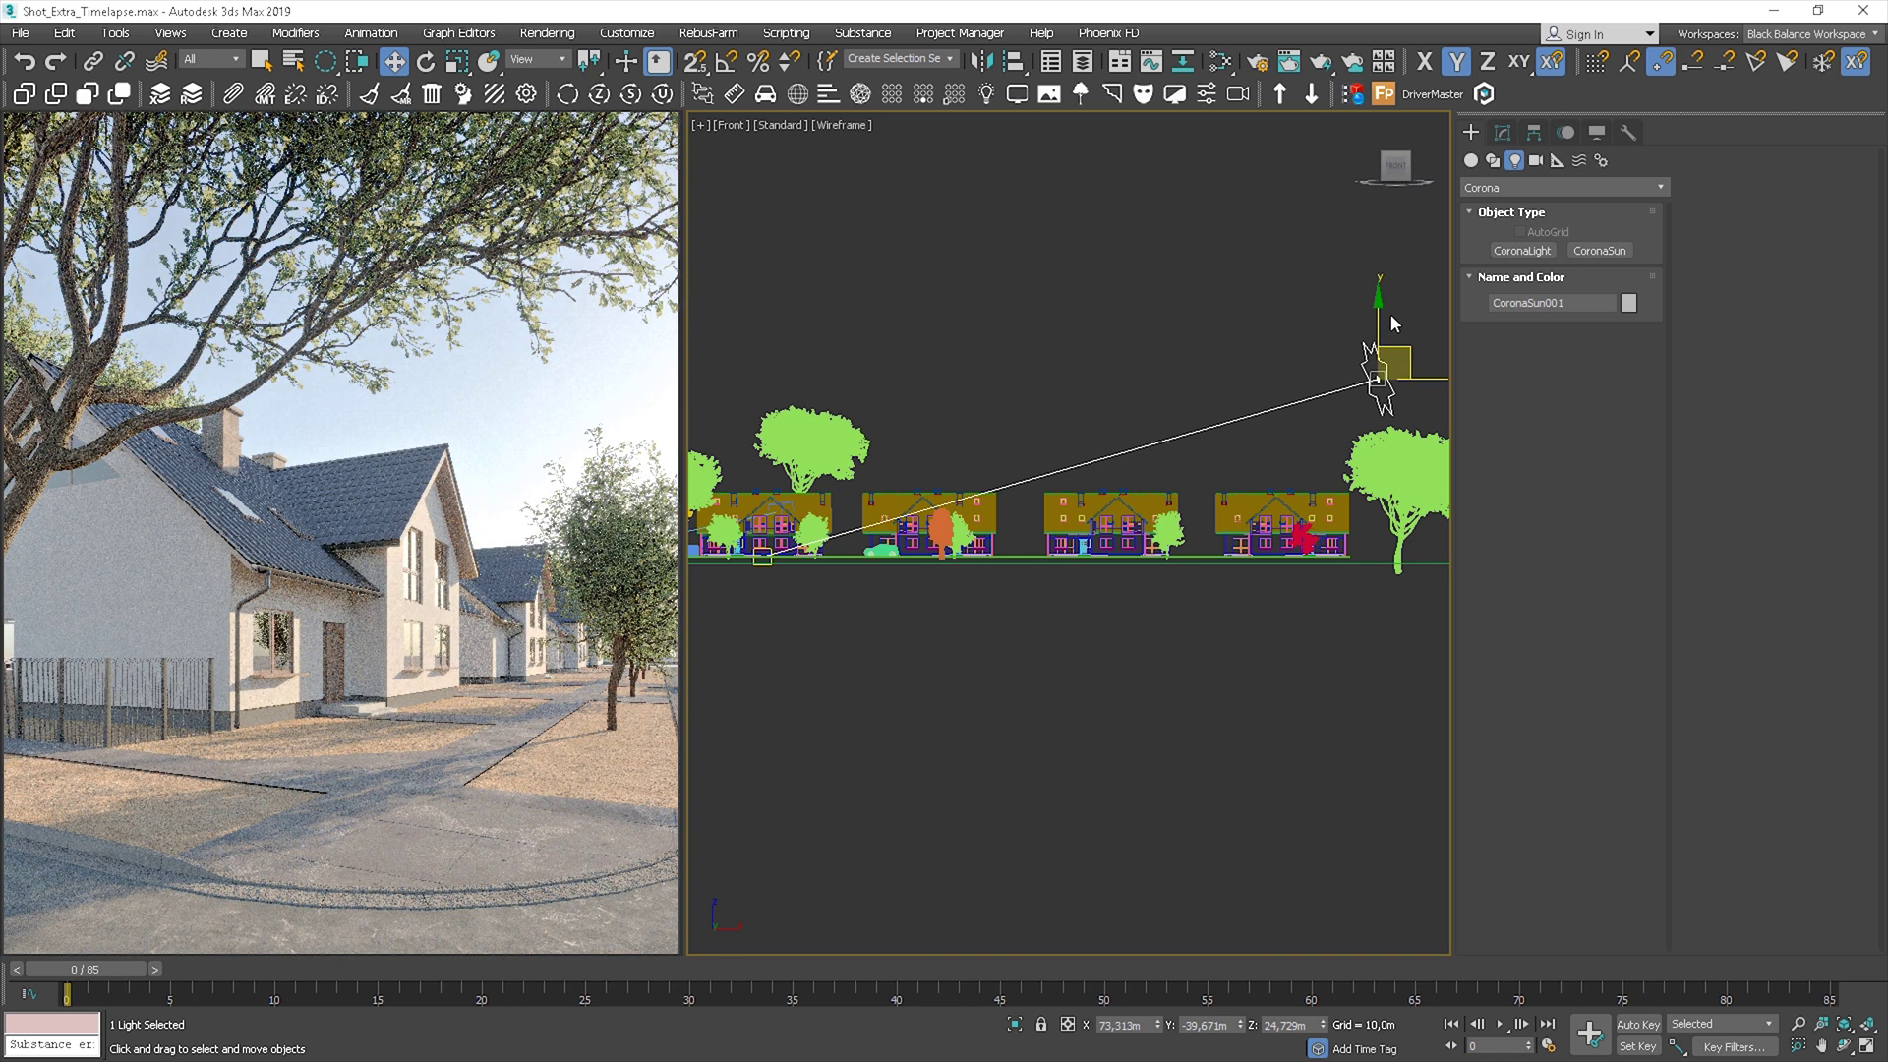
pyautogui.moveTo(1388, 321); pyautogui.dragTo(1377, 280)
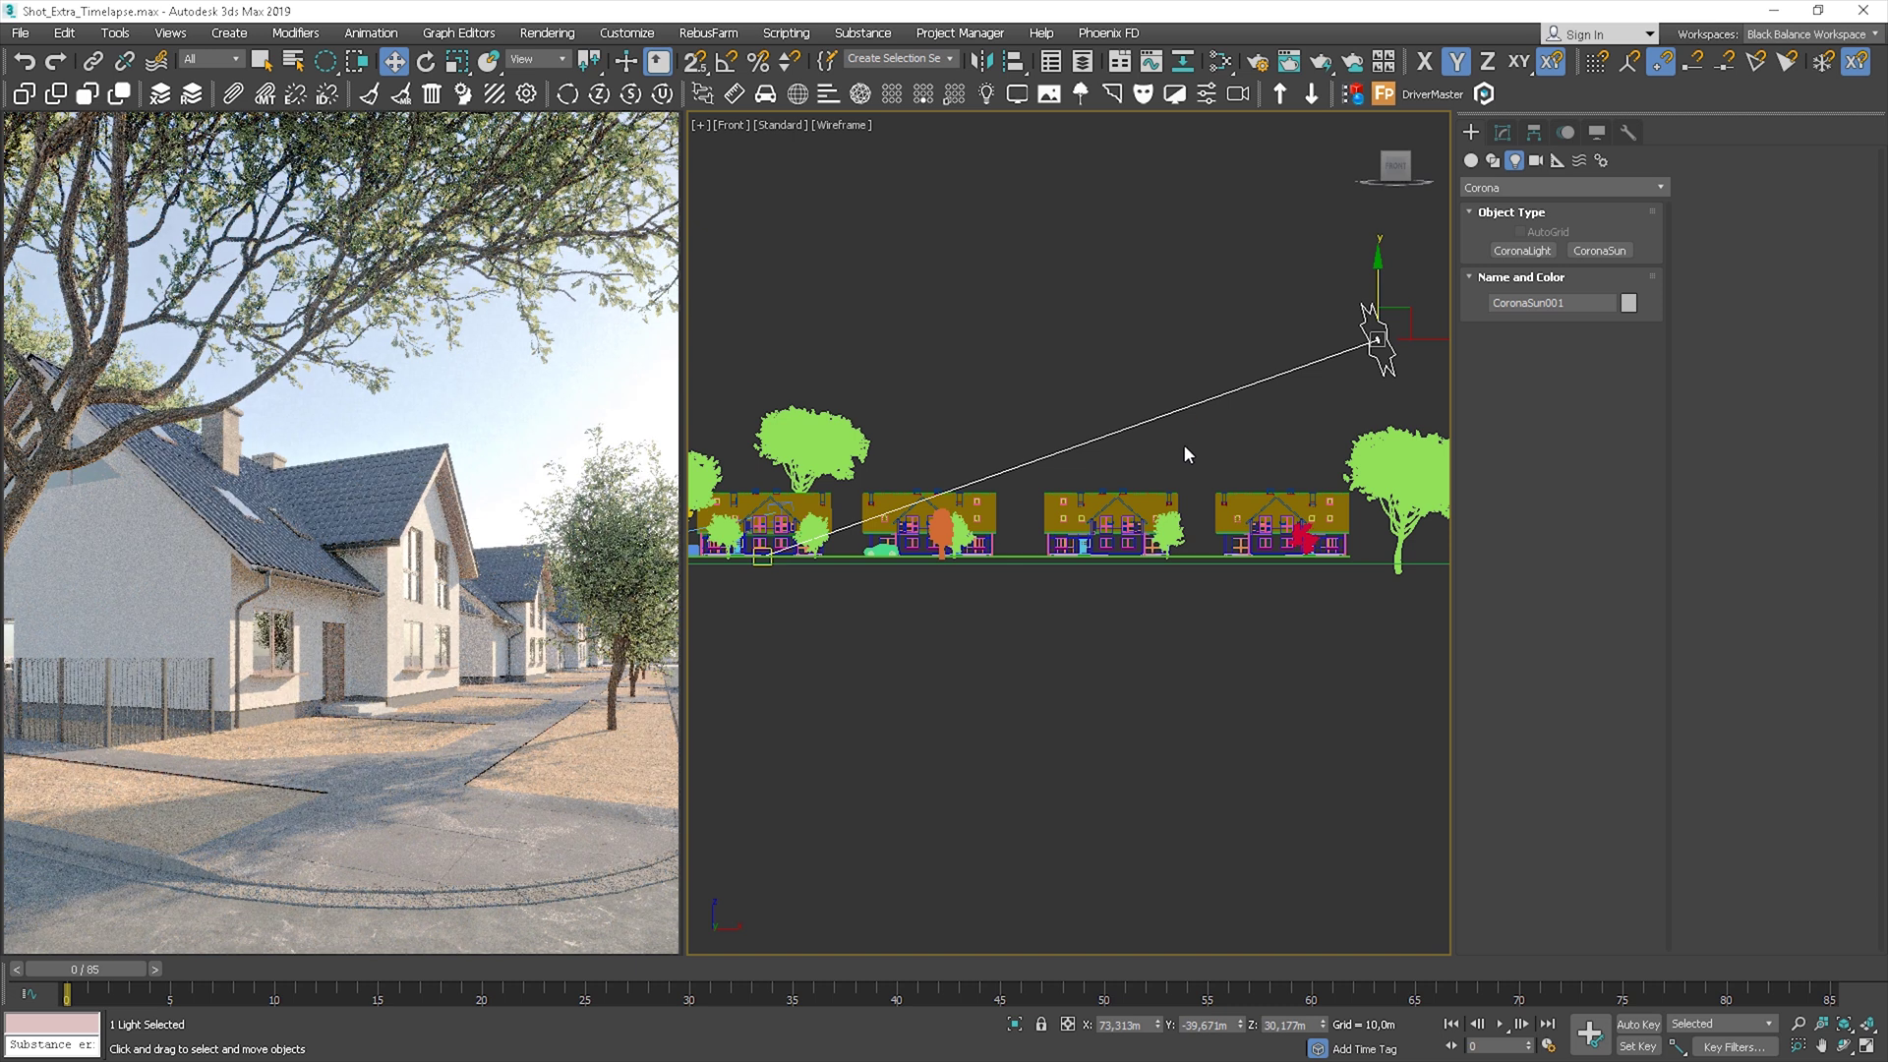
pyautogui.moveTo(1142, 460); pyautogui.dragTo(1099, 464, button='middle')
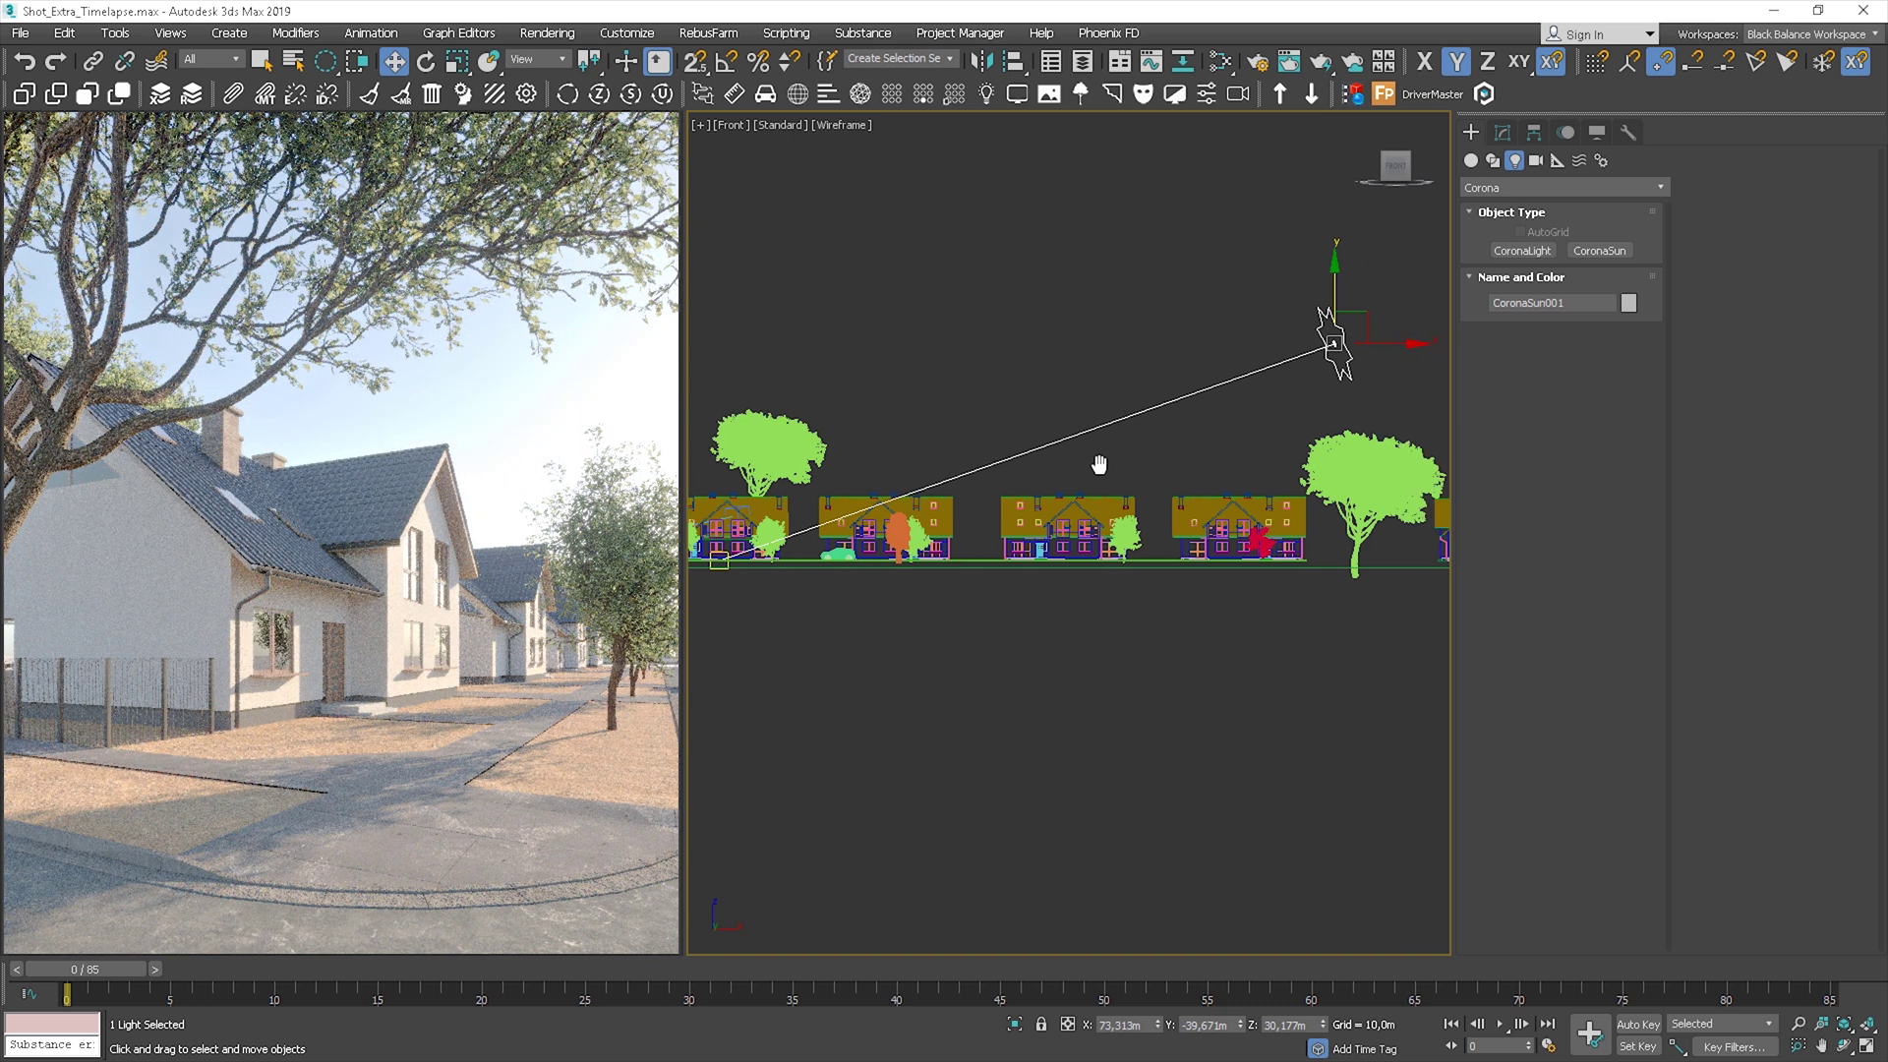
pyautogui.press('t')
pyautogui.scroll(-4, 1101, 464)
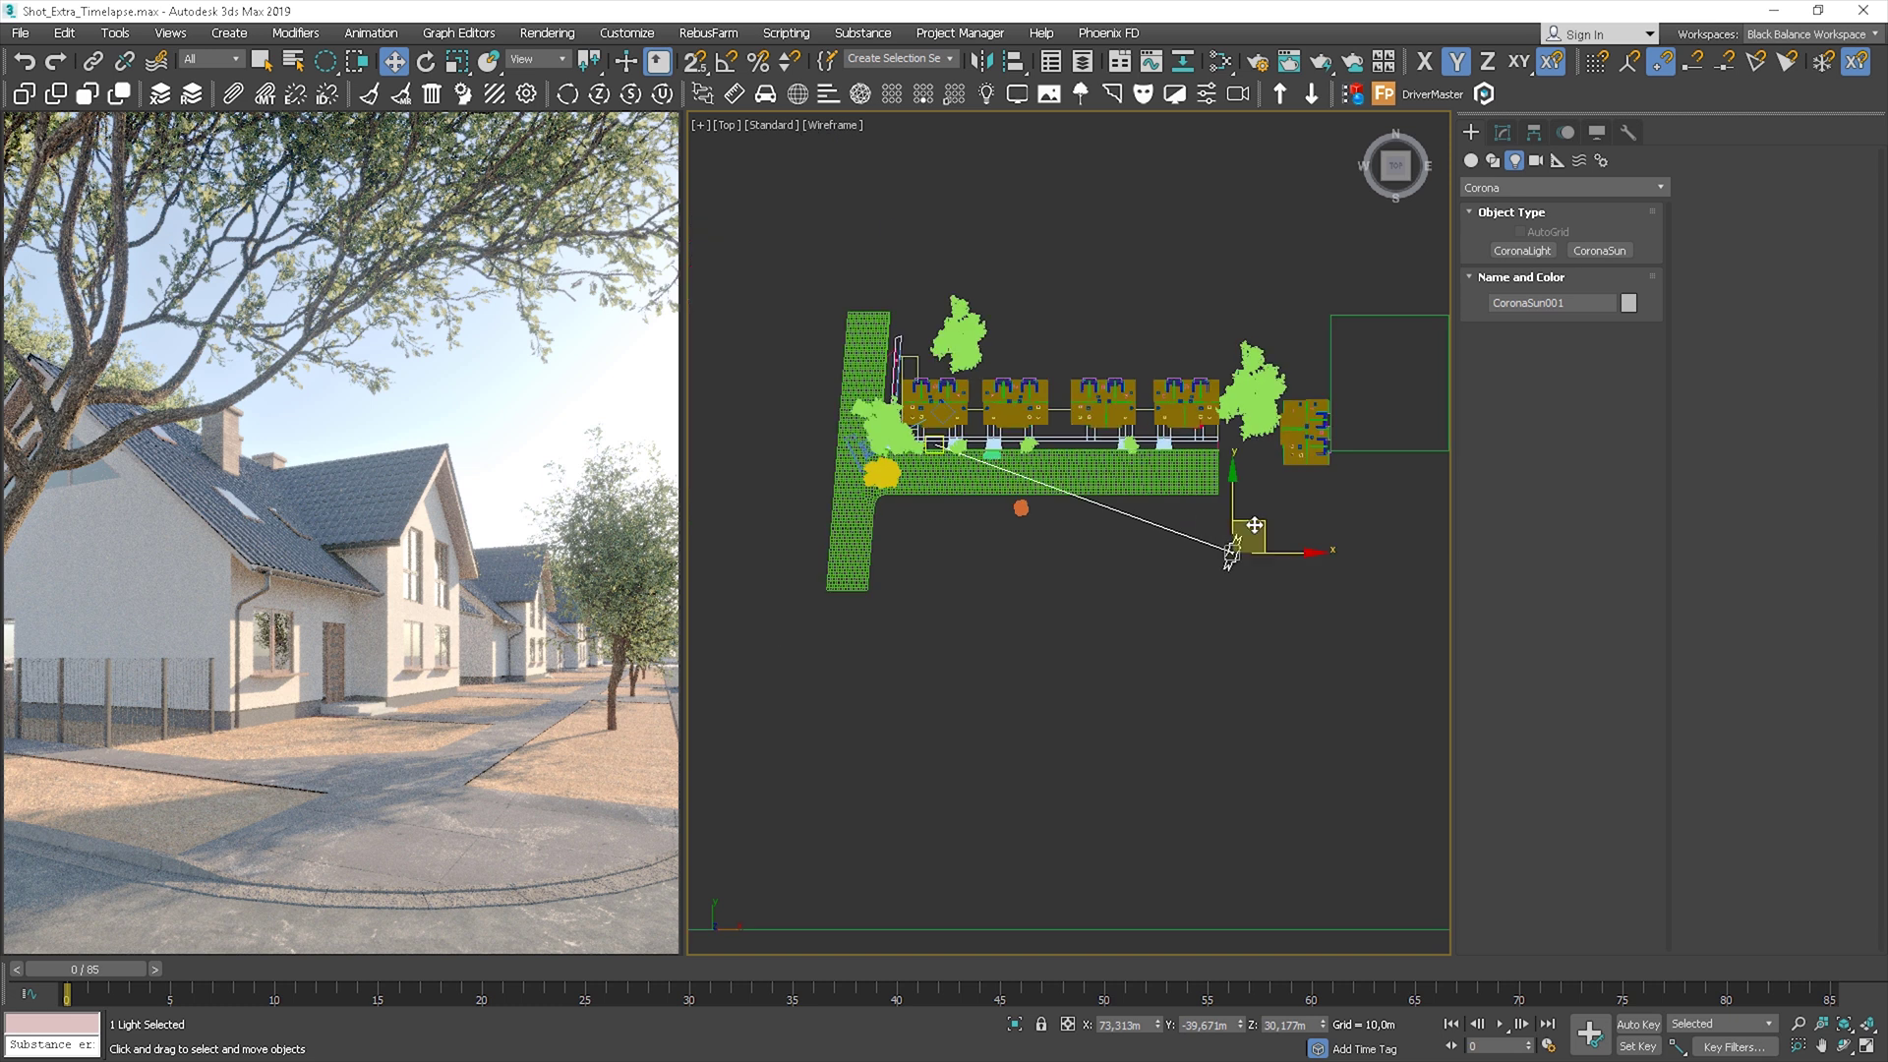
pyautogui.moveTo(1261, 524); pyautogui.dragTo(1266, 512)
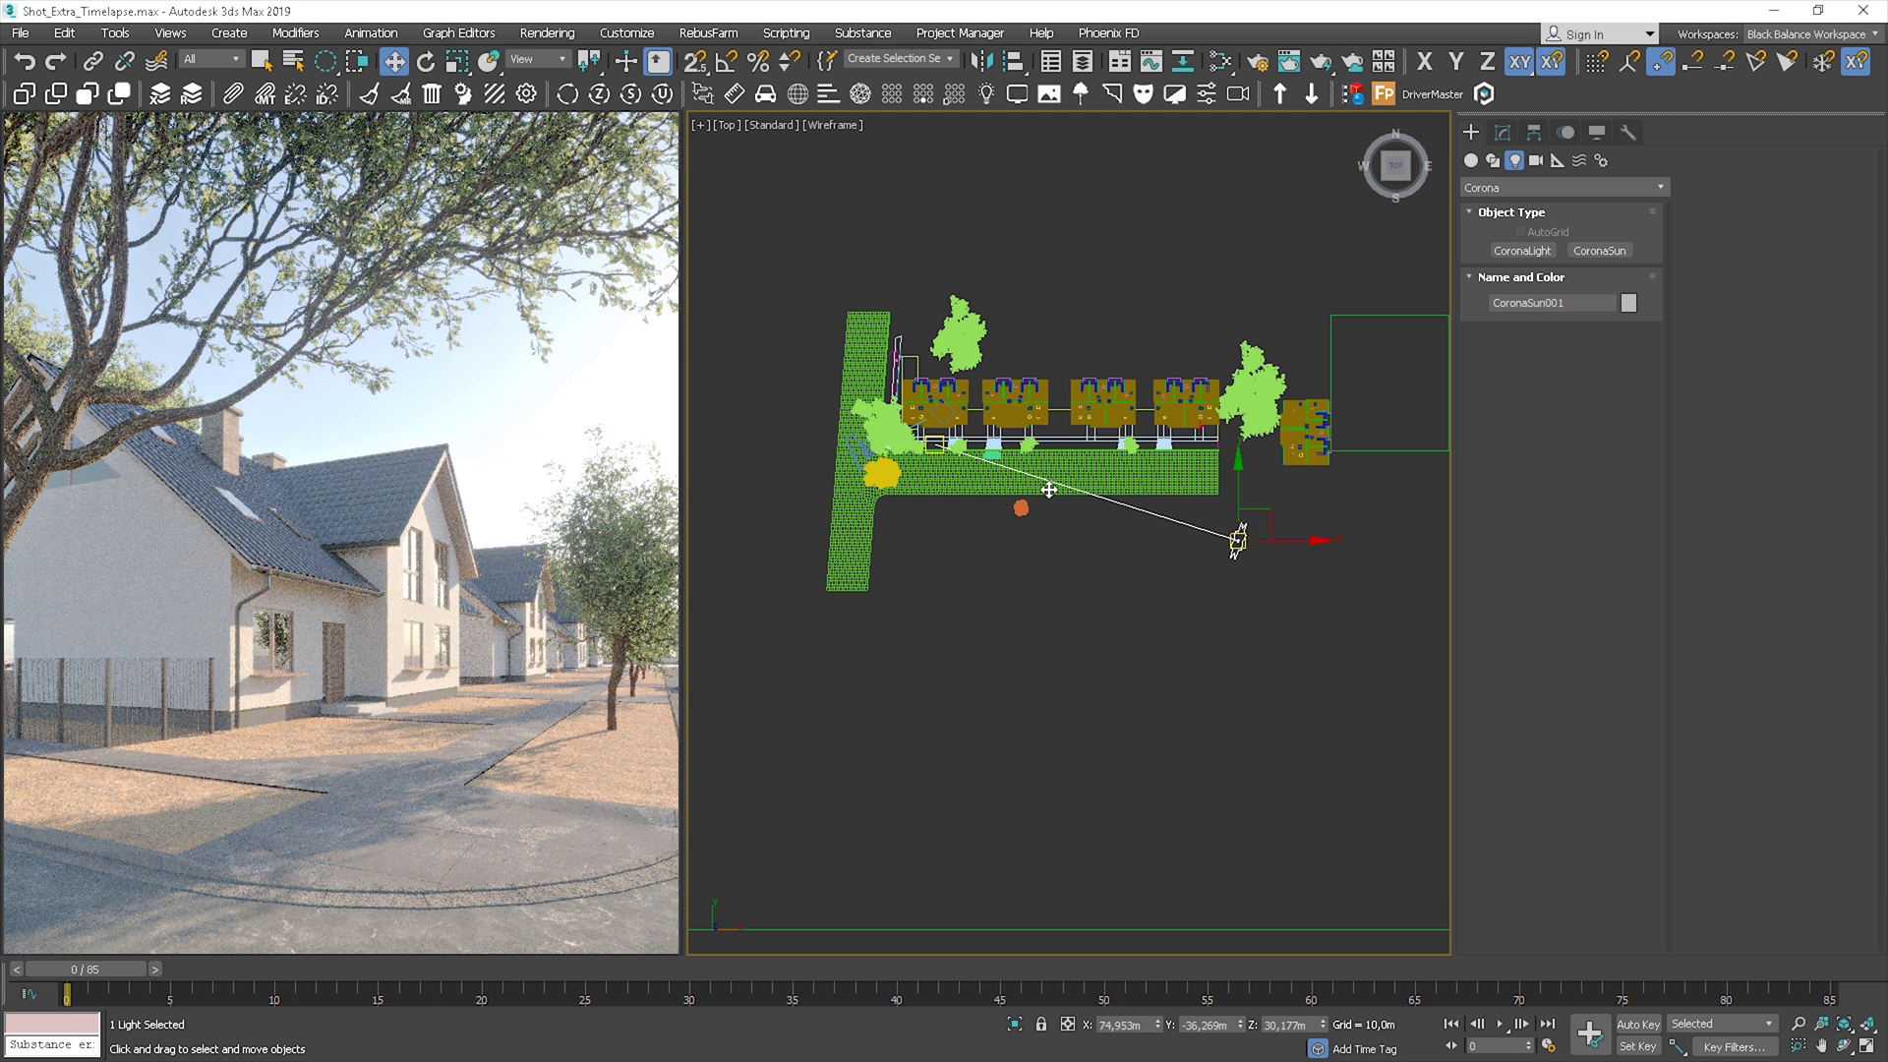
# Stop the interactive render and isolate the sun and its target with Alt+Q.
pyautogui.rightClick(470, 414)
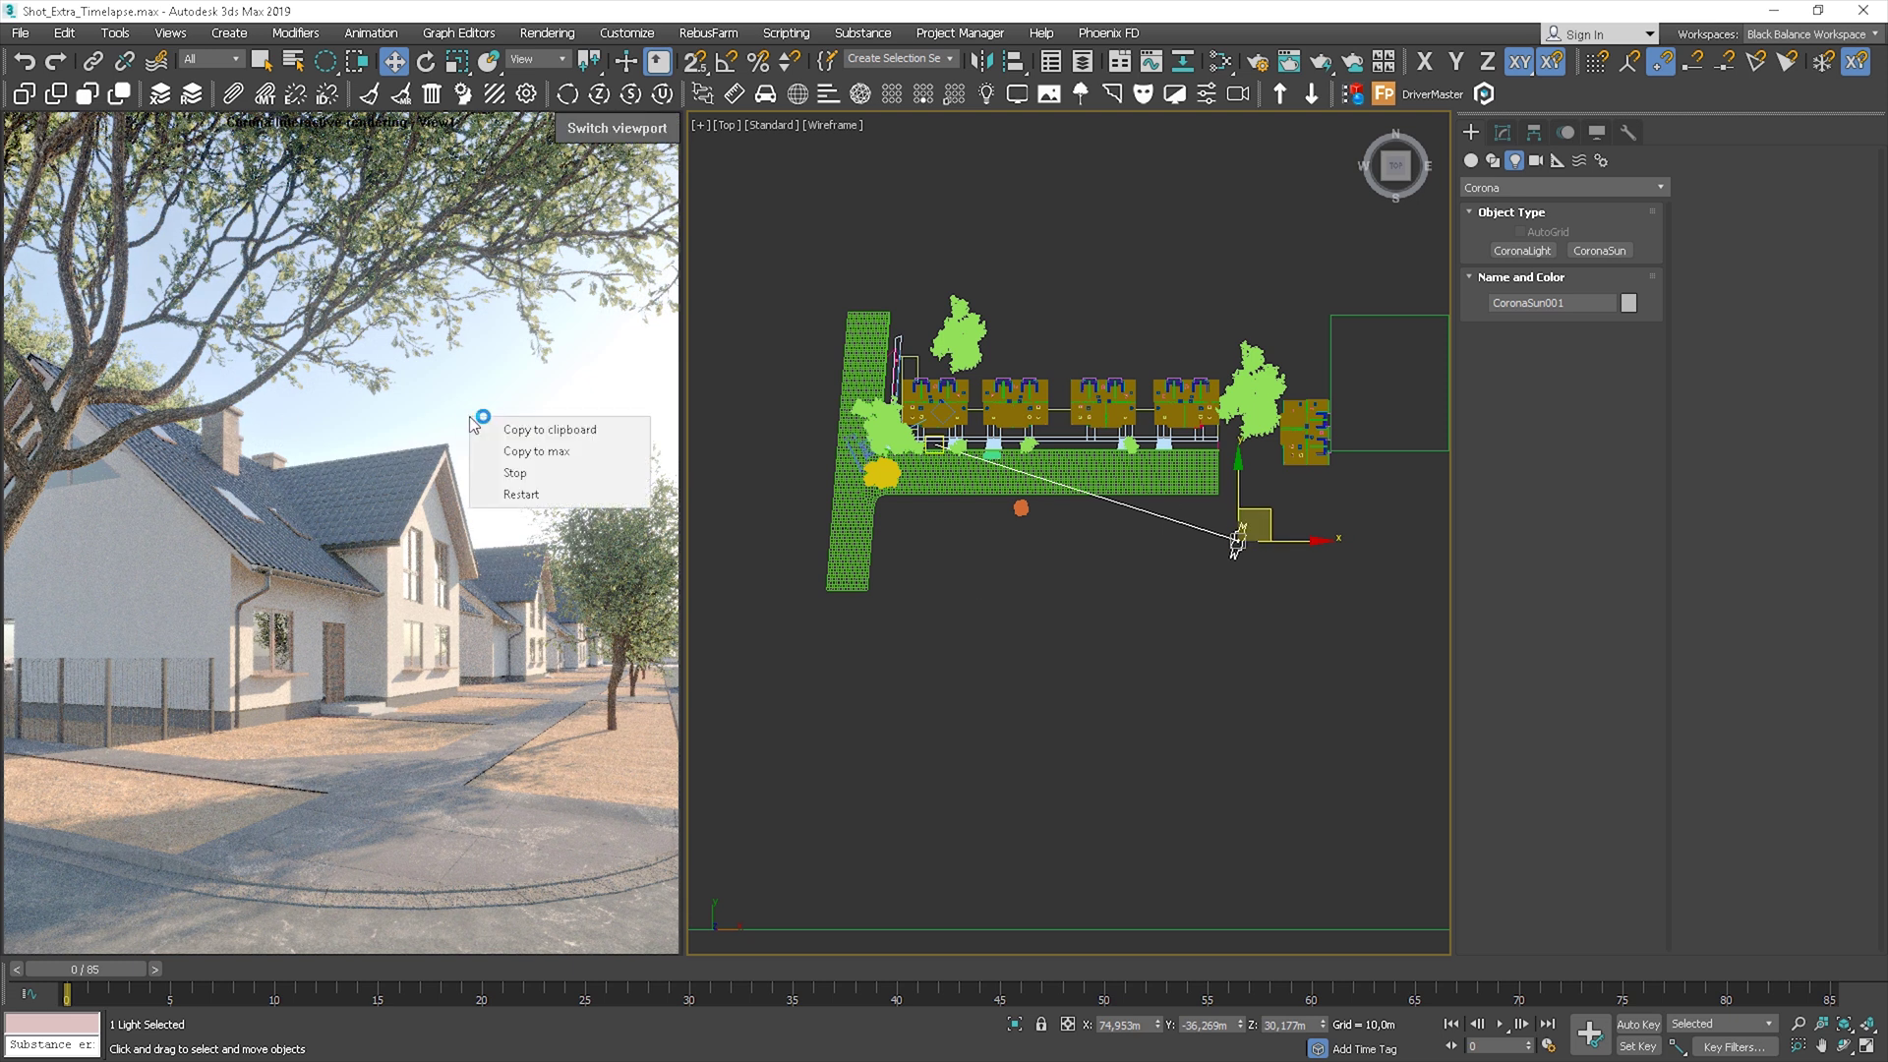
pyautogui.click(535, 480)
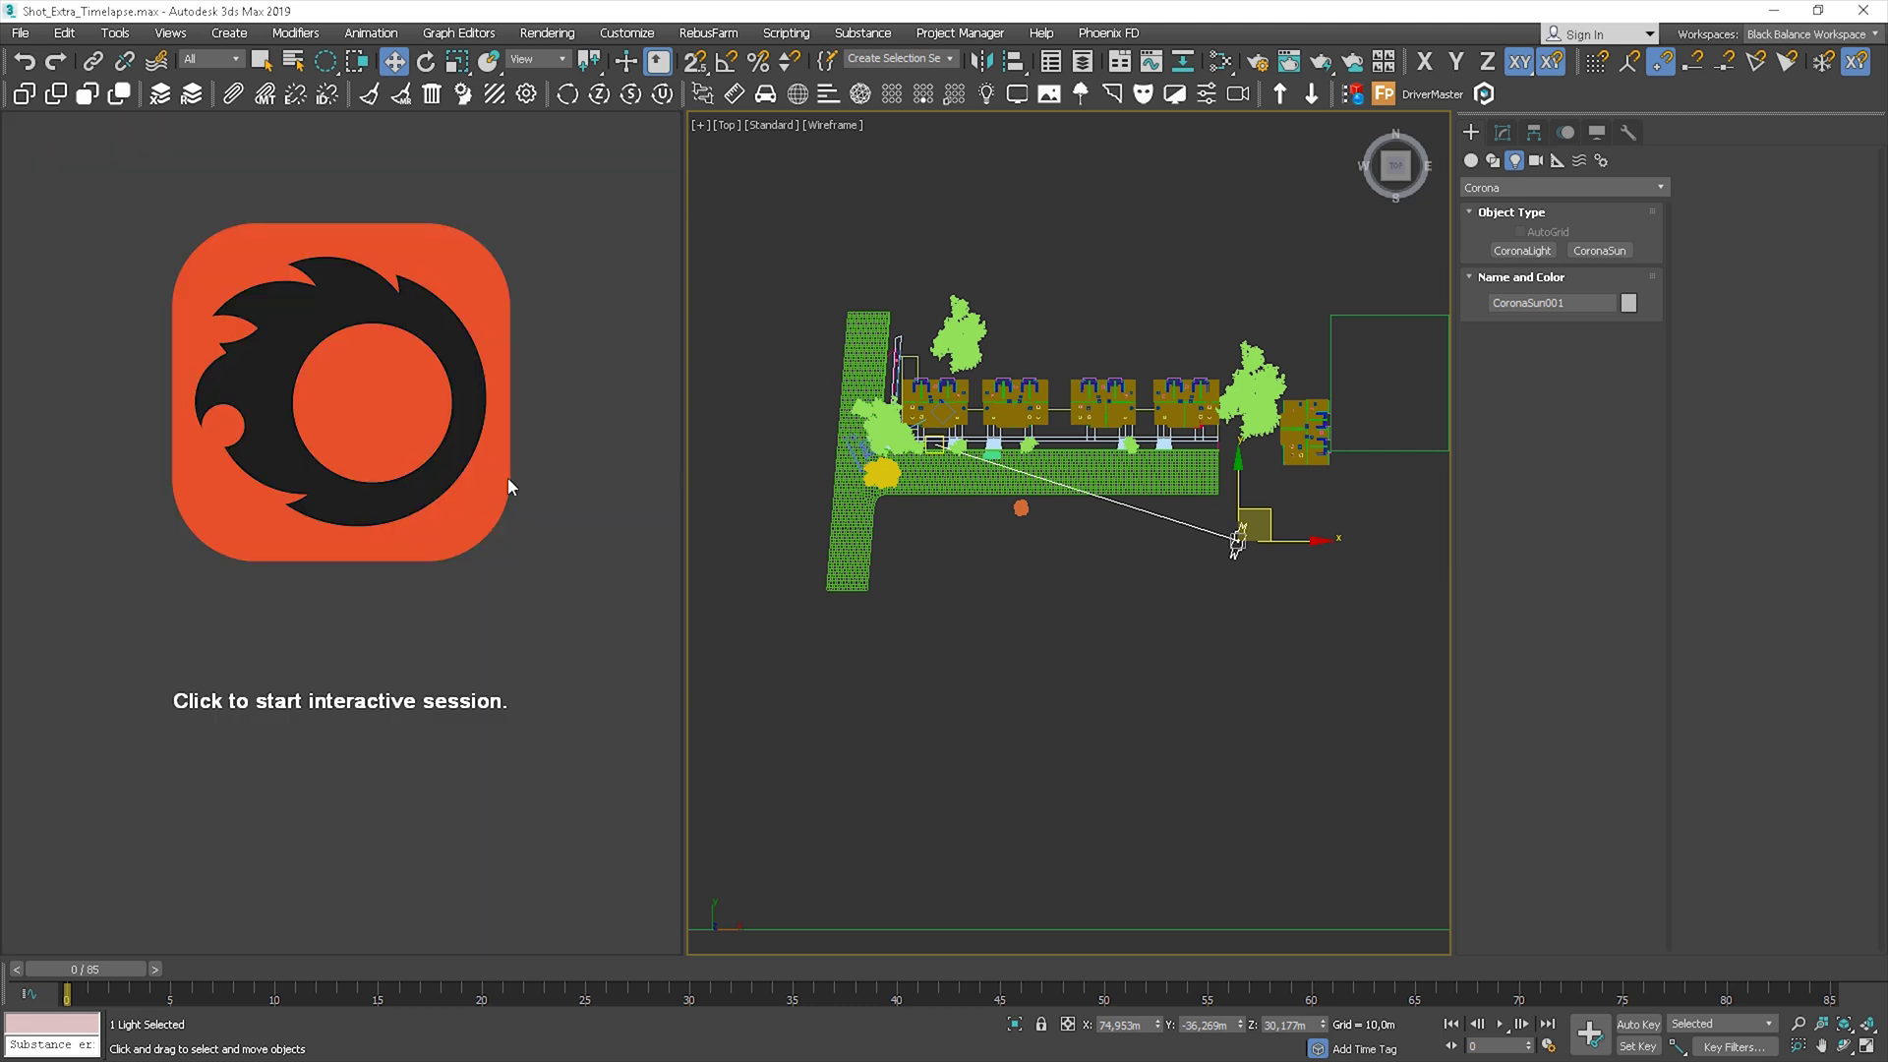
pyautogui.moveTo(1193, 612); pyautogui.dragTo(1205, 624, button='middle')
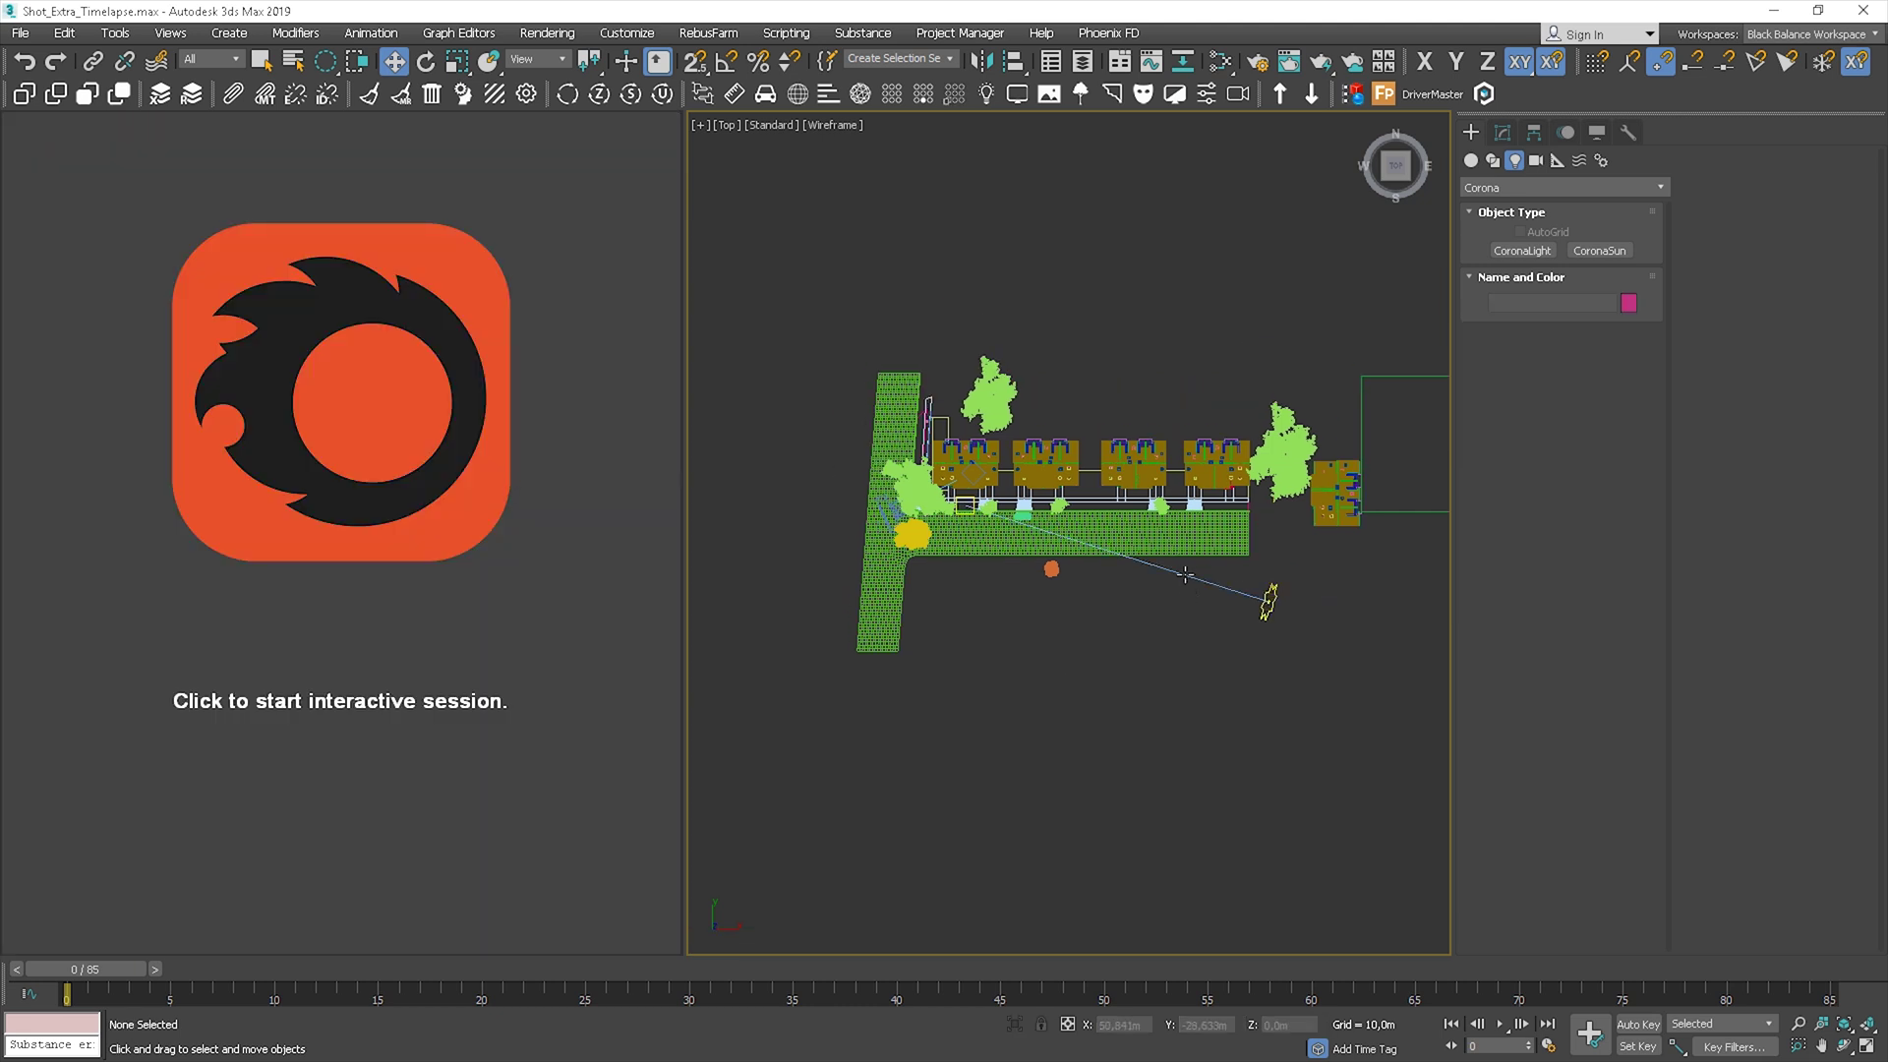
pyautogui.hotkey('alt', 'q')
pyautogui.click(1138, 641)
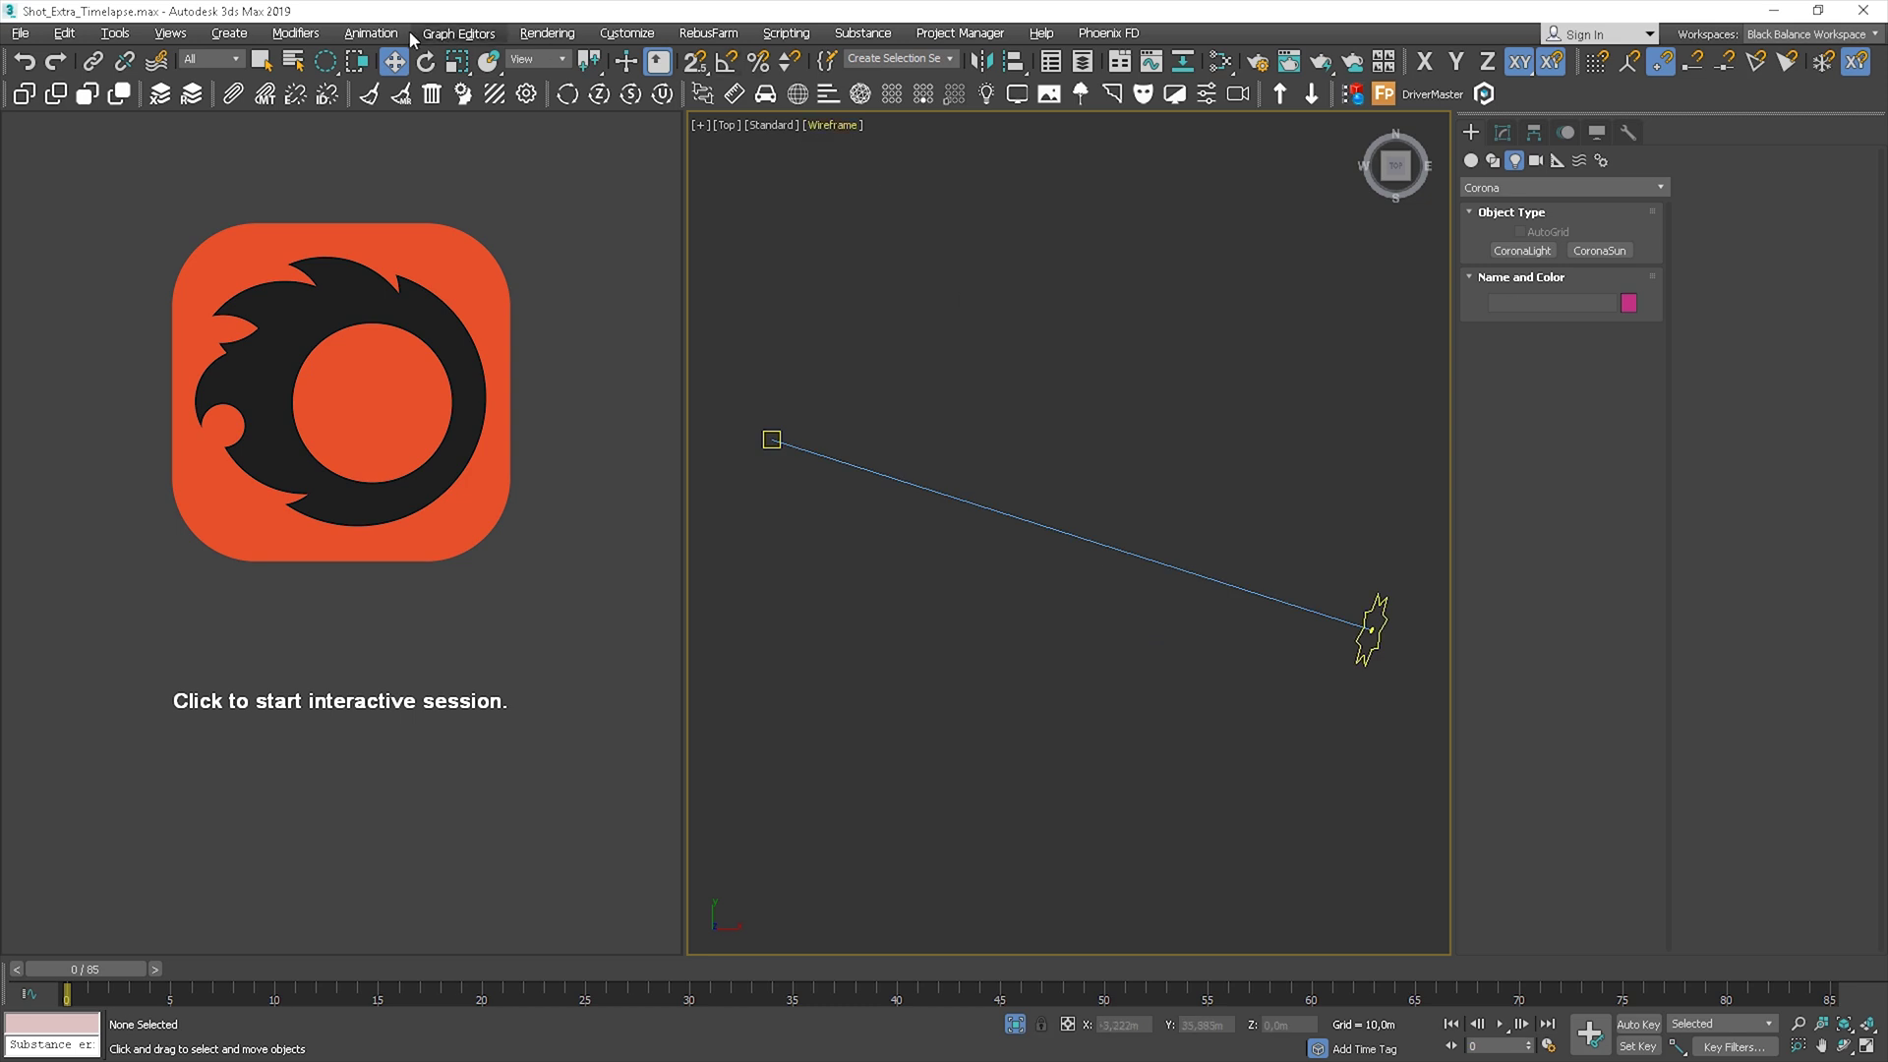
# Create a Daylight system compass and align it to the Corona sun's target.
pyautogui.click(229, 33)
pyautogui.moveTo(287, 442)
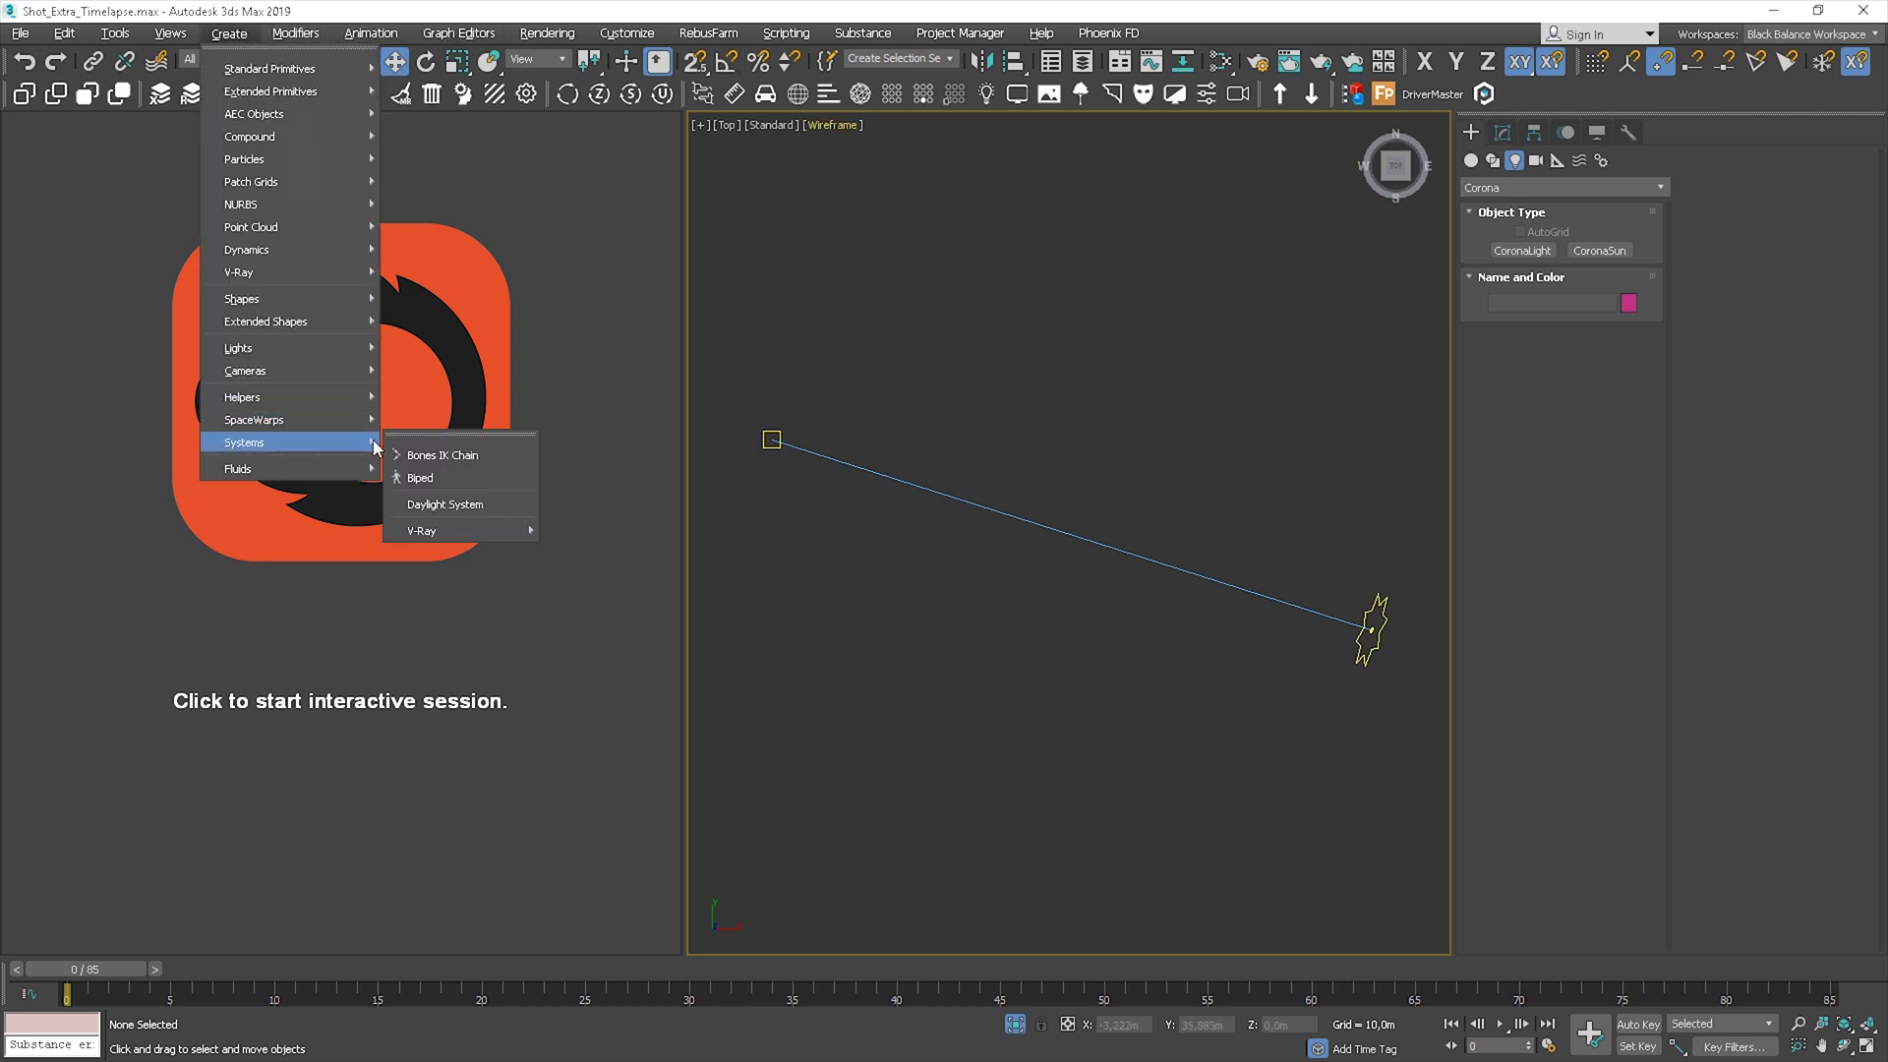
pyautogui.click(445, 504)
pyautogui.moveTo(906, 329); pyautogui.dragTo(1191, 354)
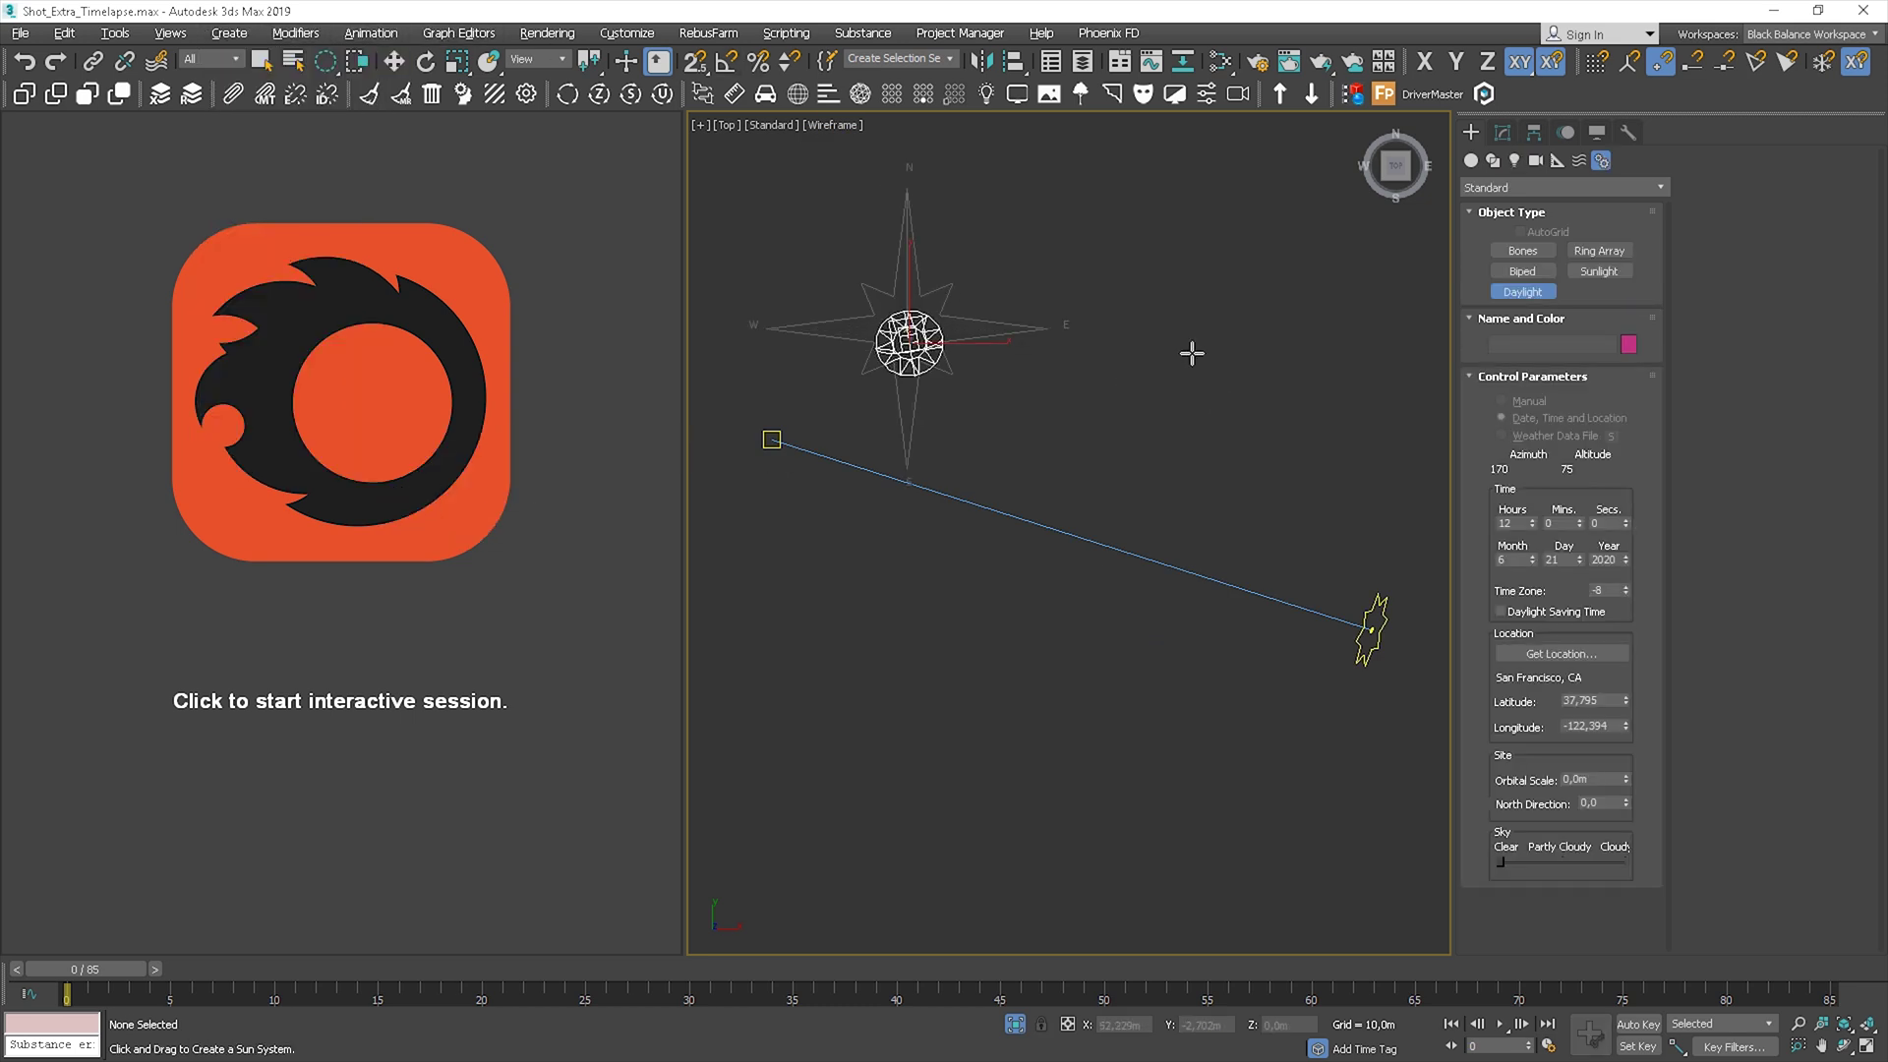
pyautogui.click(957, 304)
pyautogui.hotkey('alt', 'a')
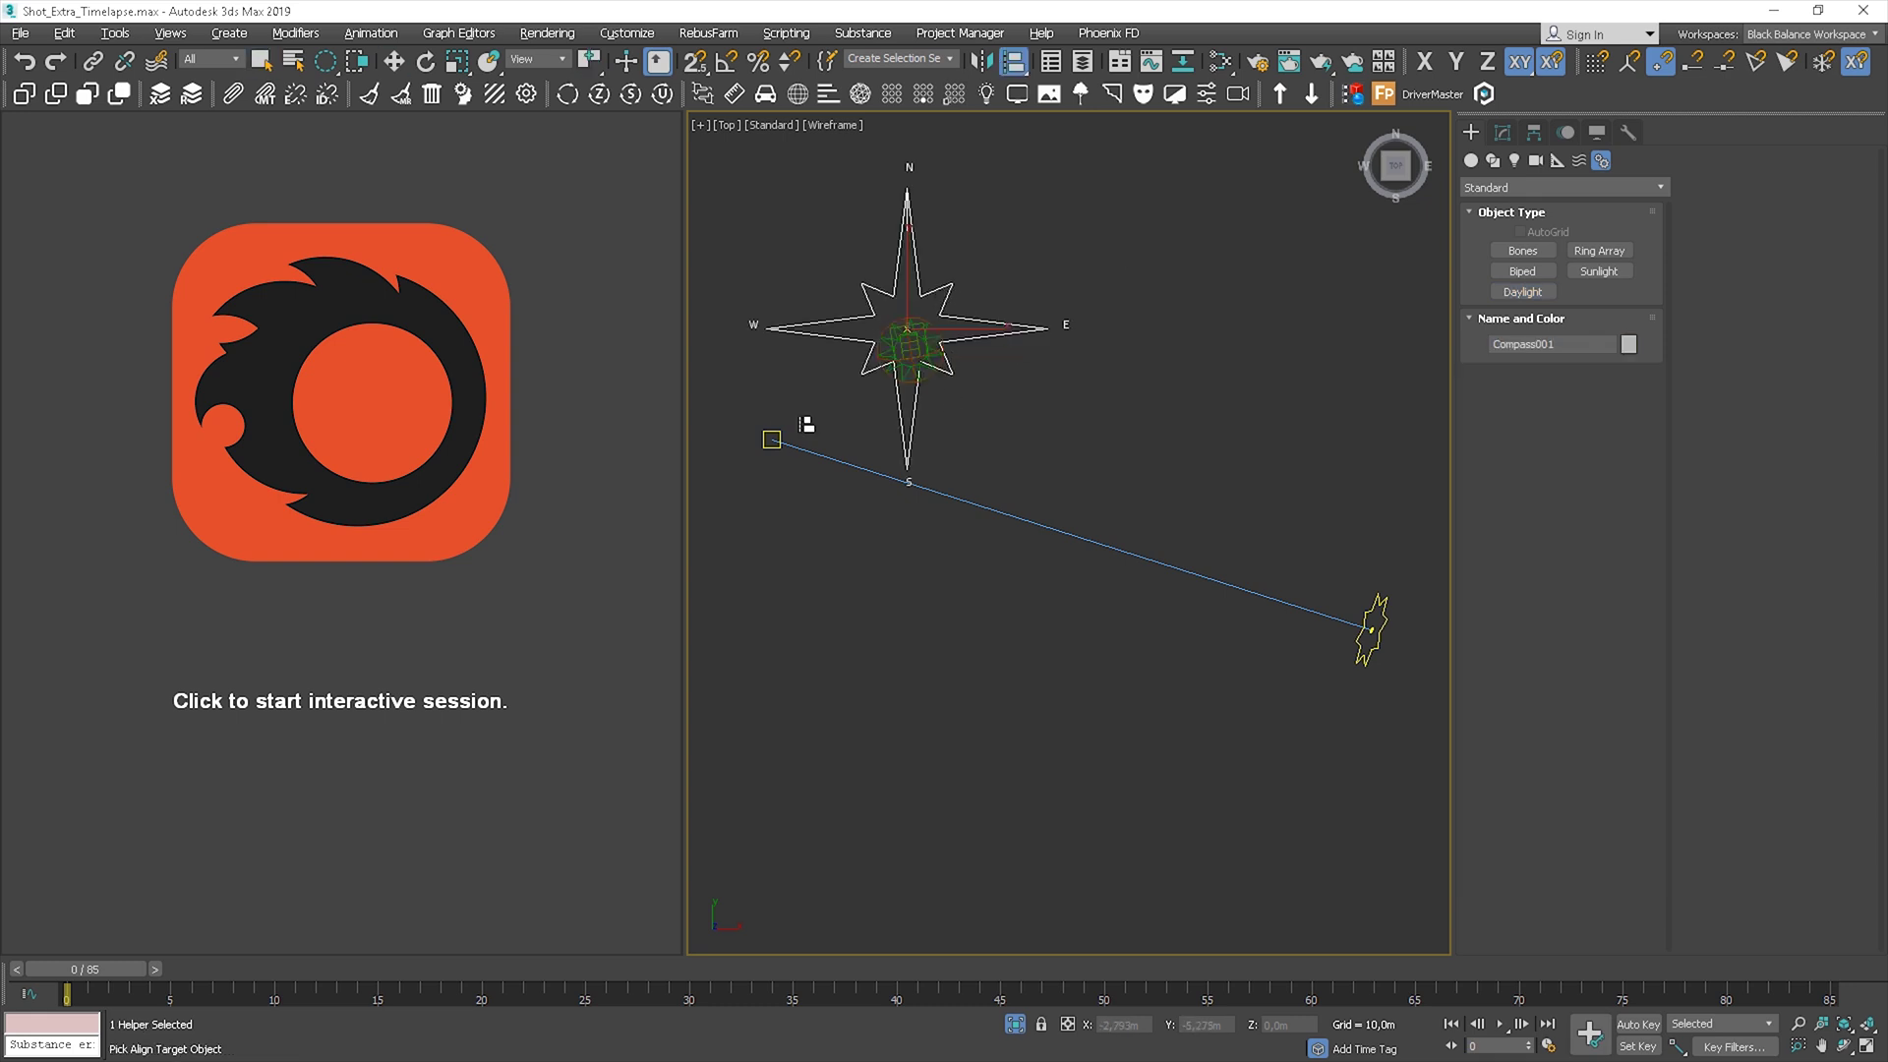
pyautogui.click(770, 433)
pyautogui.press('Return')
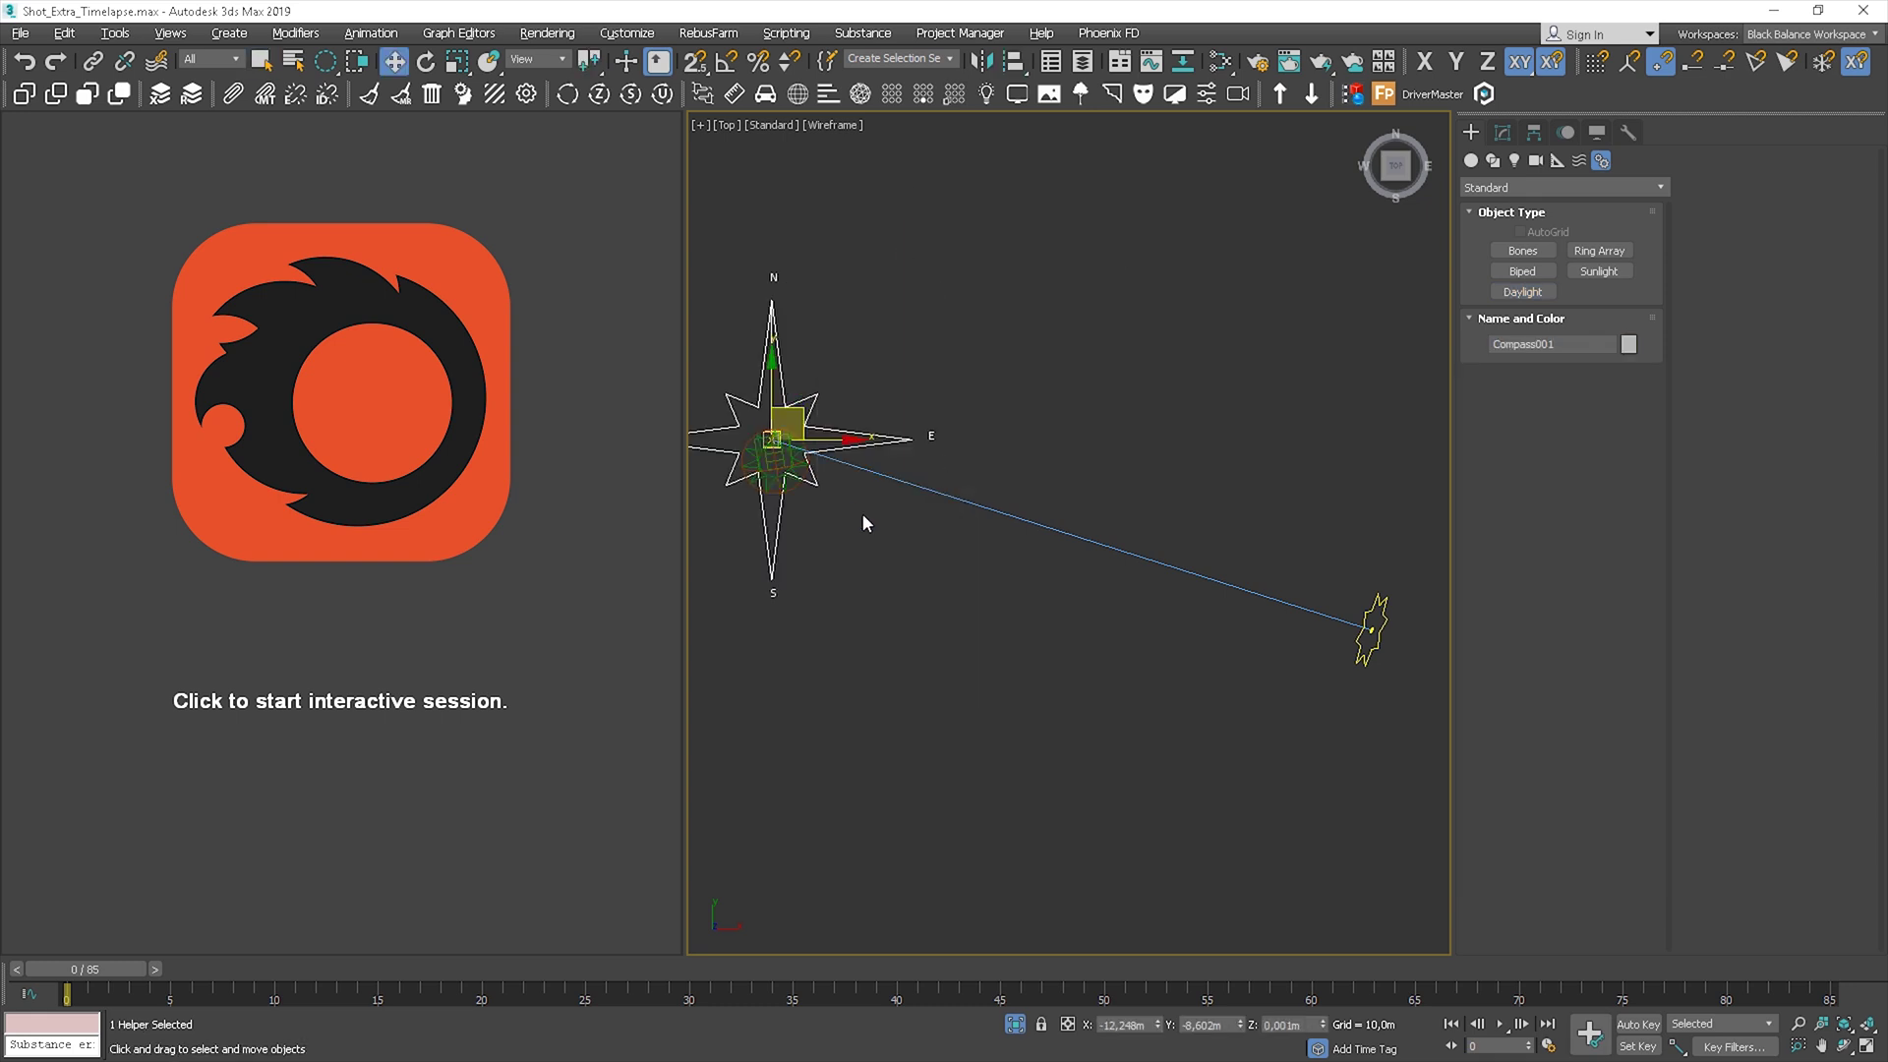
# Increase the daylight's distance in the Modify panel, then deselect it in Top view.
pyautogui.moveTo(896, 500)
pyautogui.keyDown('alt'); pyautogui.mouseDown(button='middle')
pyautogui.moveTo(994, 363)
pyautogui.moveTo(936, 327)
pyautogui.mouseUp(button='middle'); pyautogui.keyUp('alt')
pyautogui.click(852, 303)
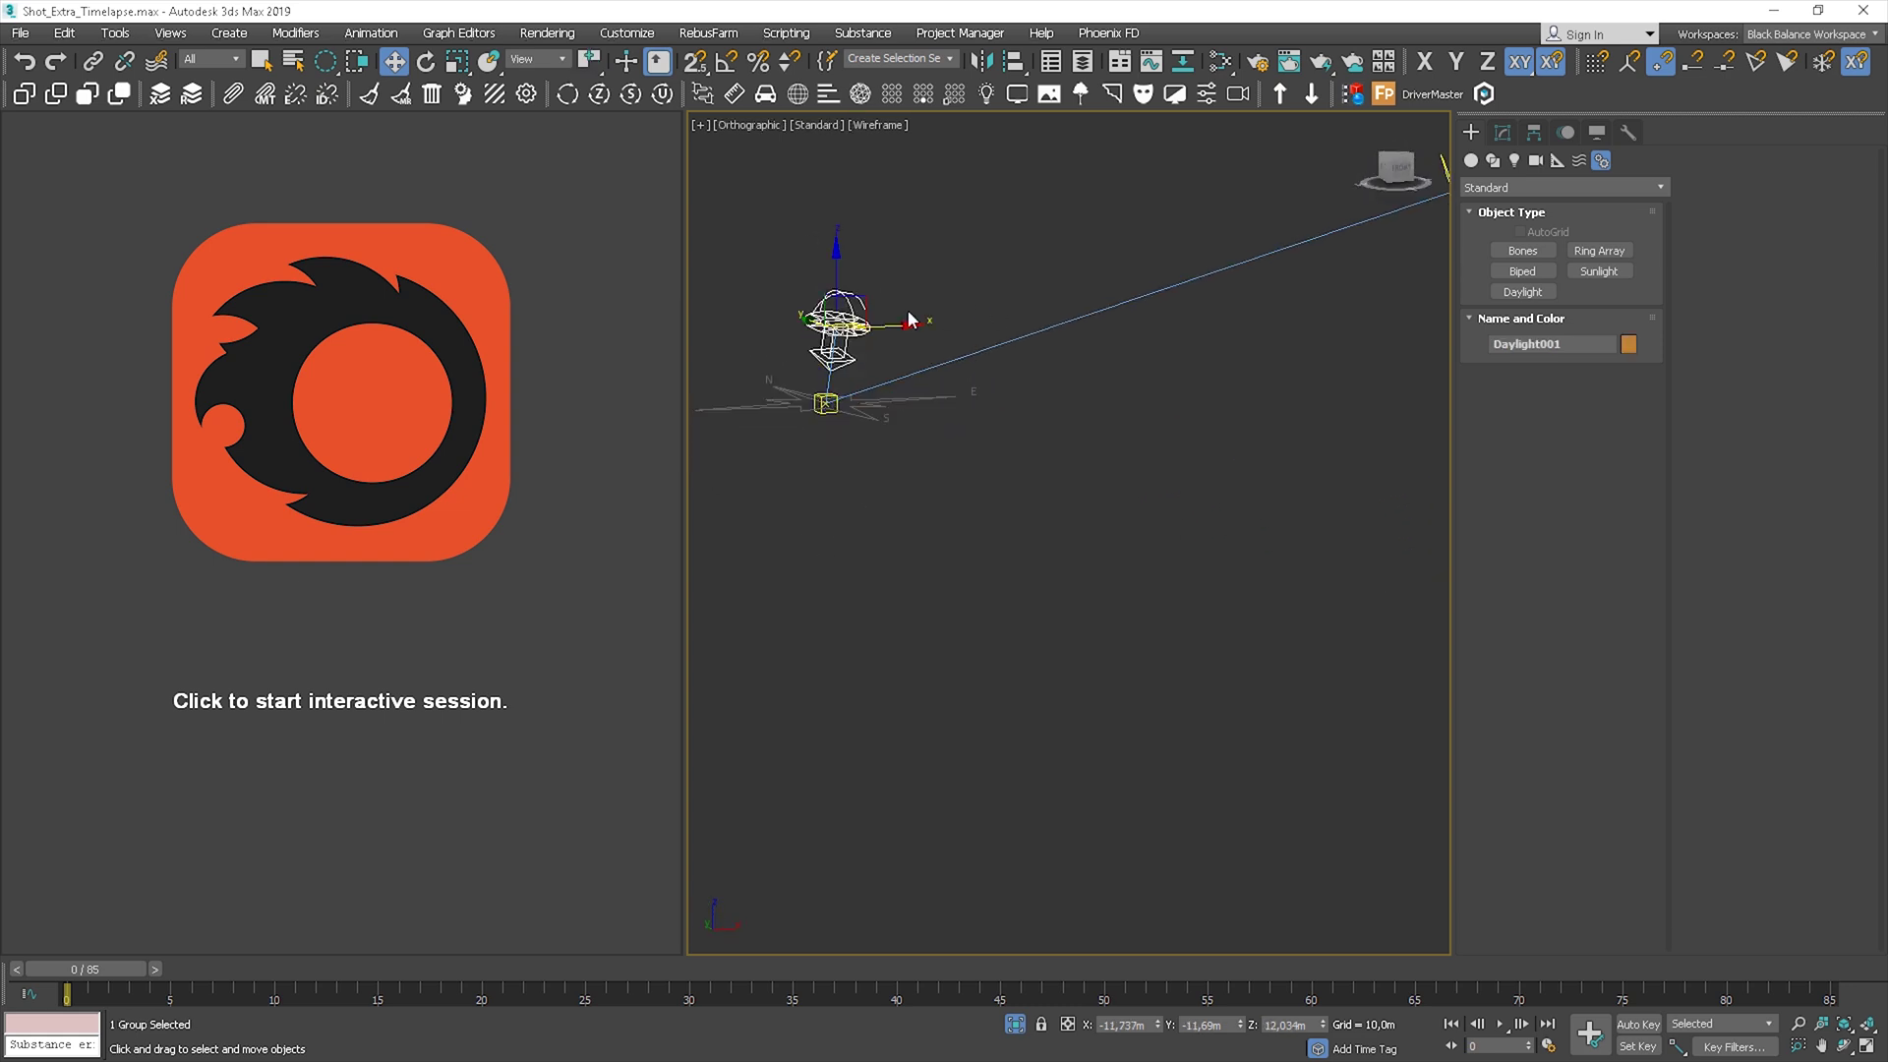
pyautogui.click(1502, 131)
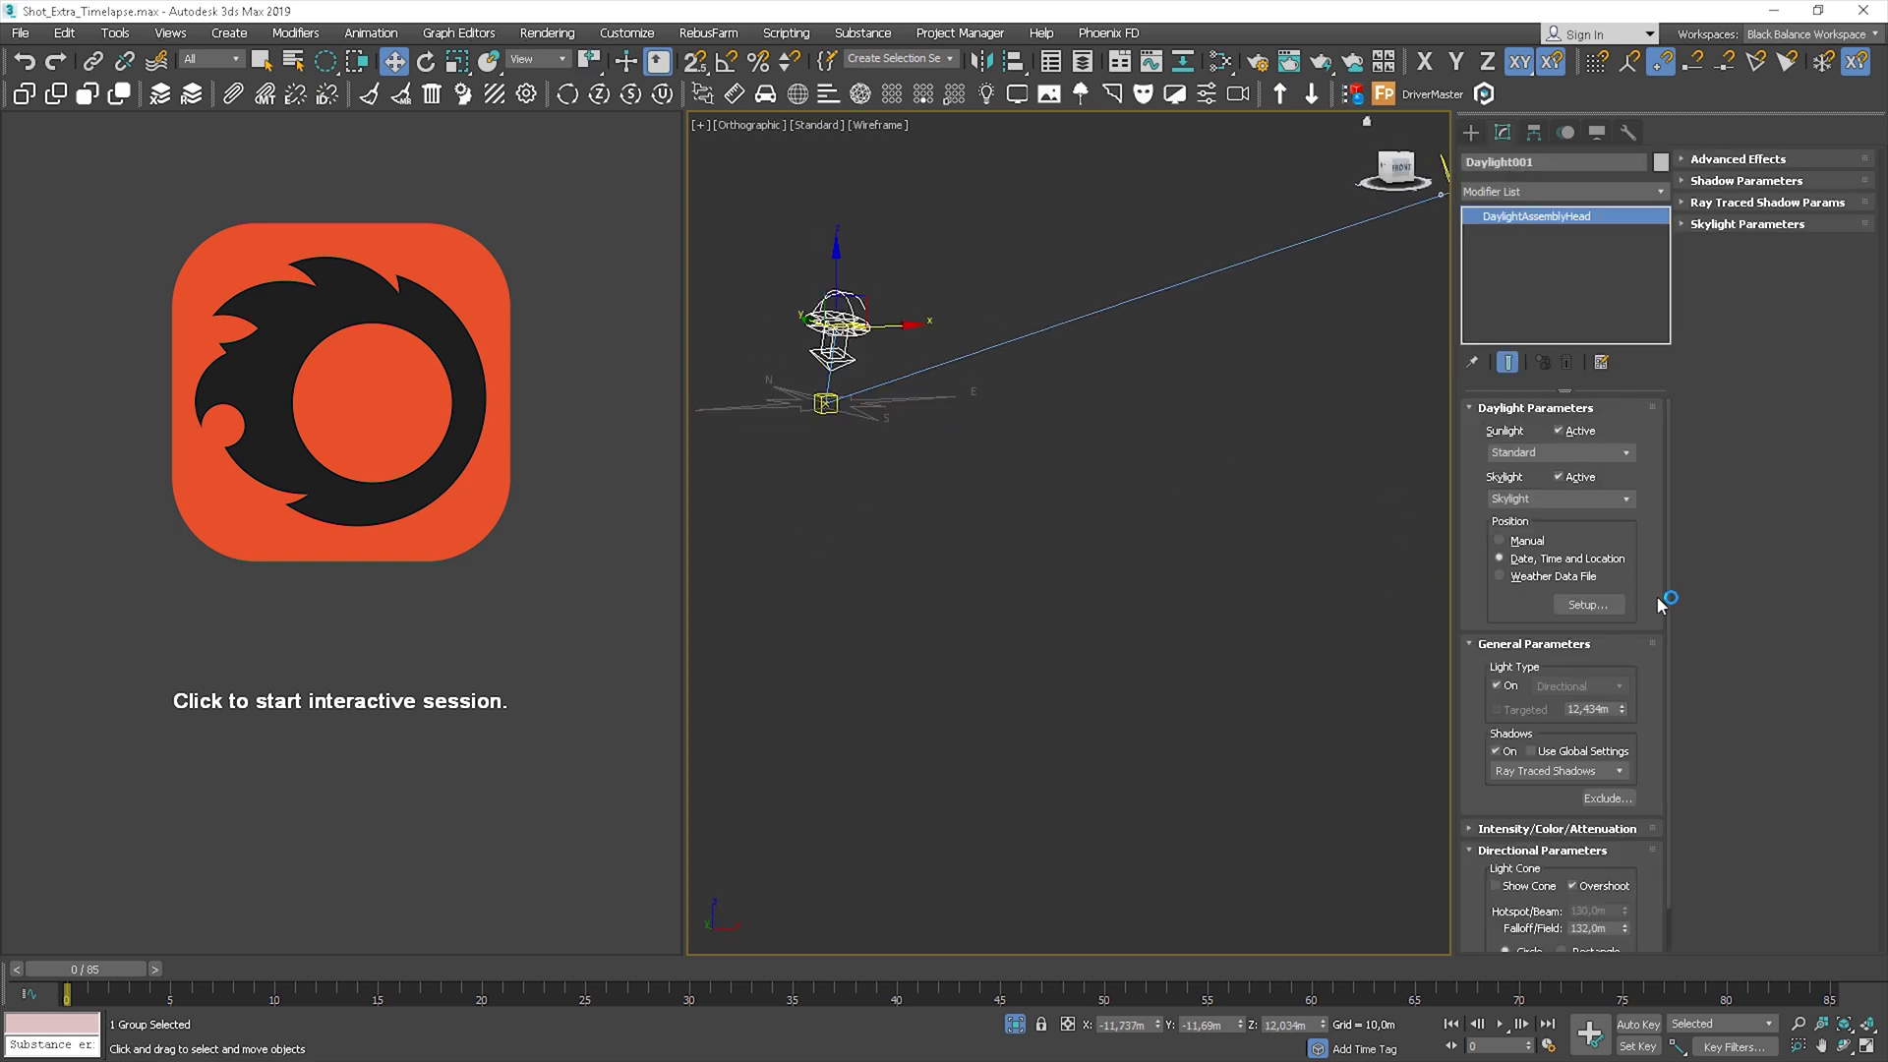
pyautogui.scroll(-2, 1638, 597)
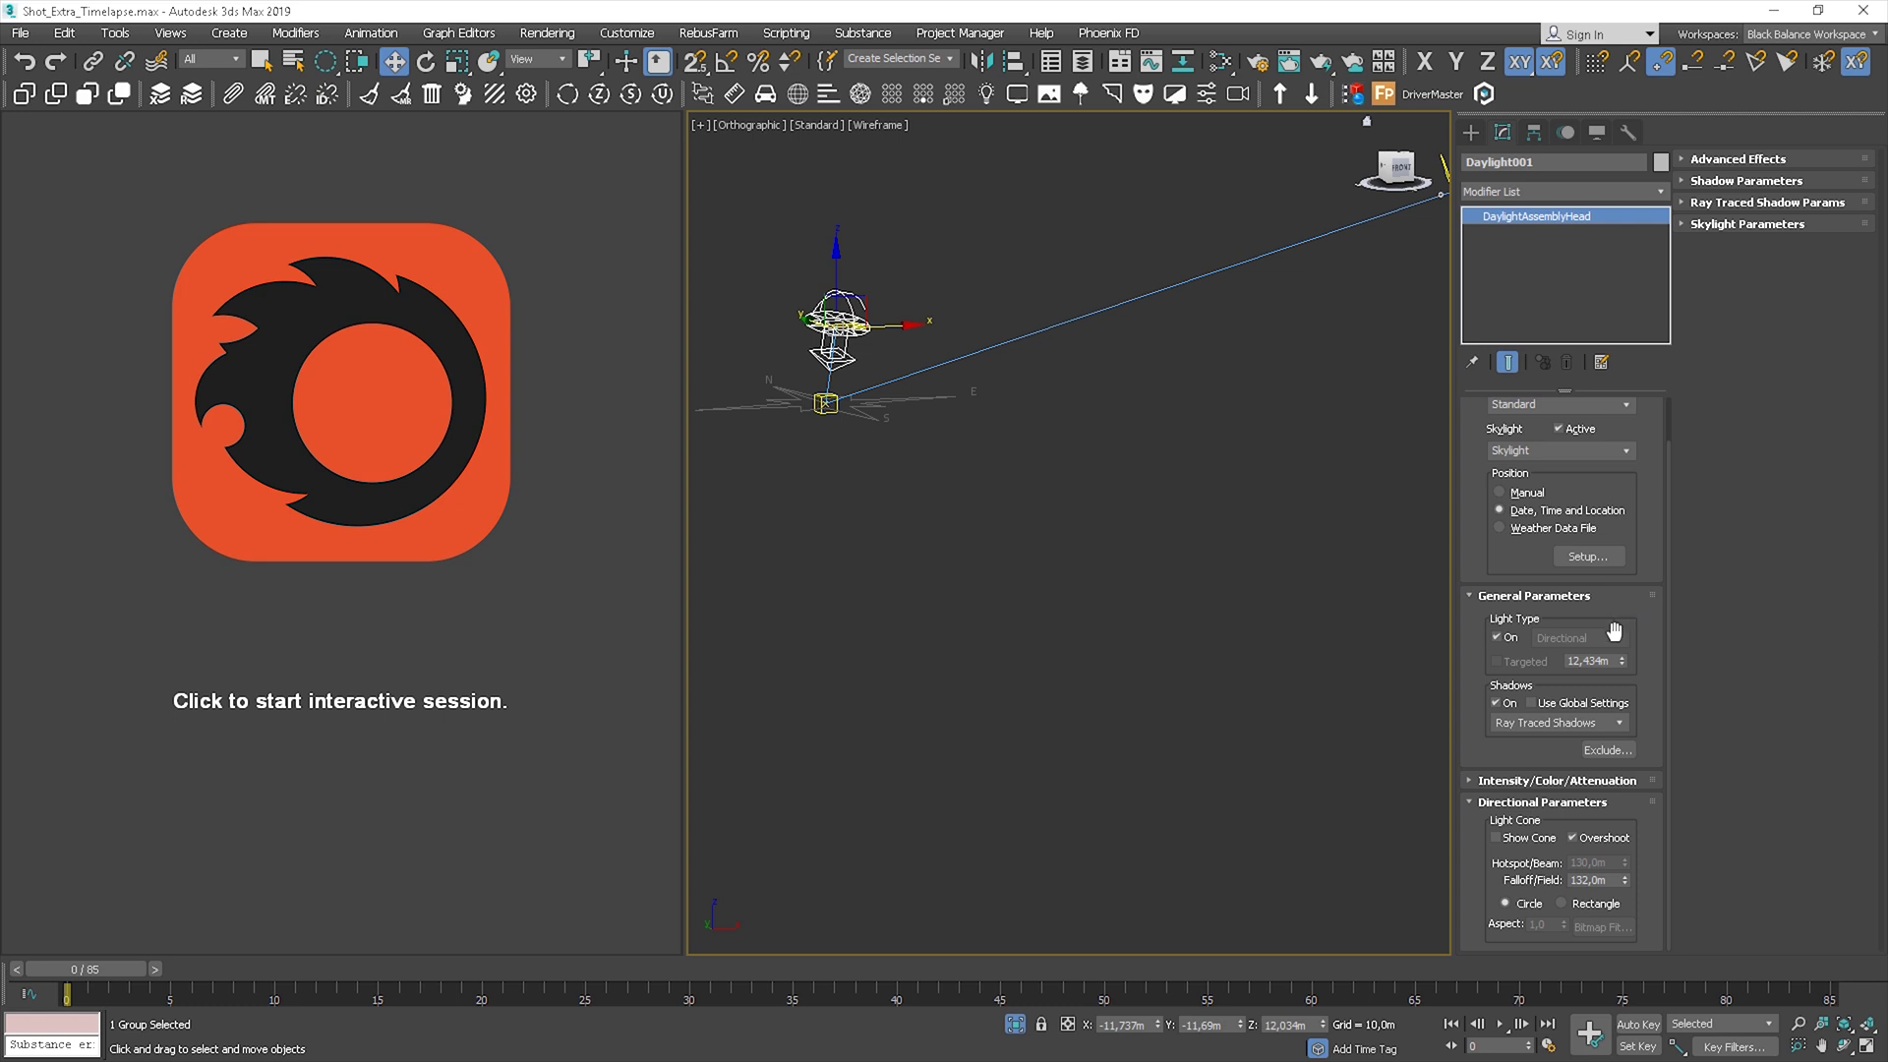
pyautogui.moveTo(1622, 665); pyautogui.dragTo(1651, 615)
pyautogui.moveTo(1667, 590); pyautogui.dragTo(1672, 486)
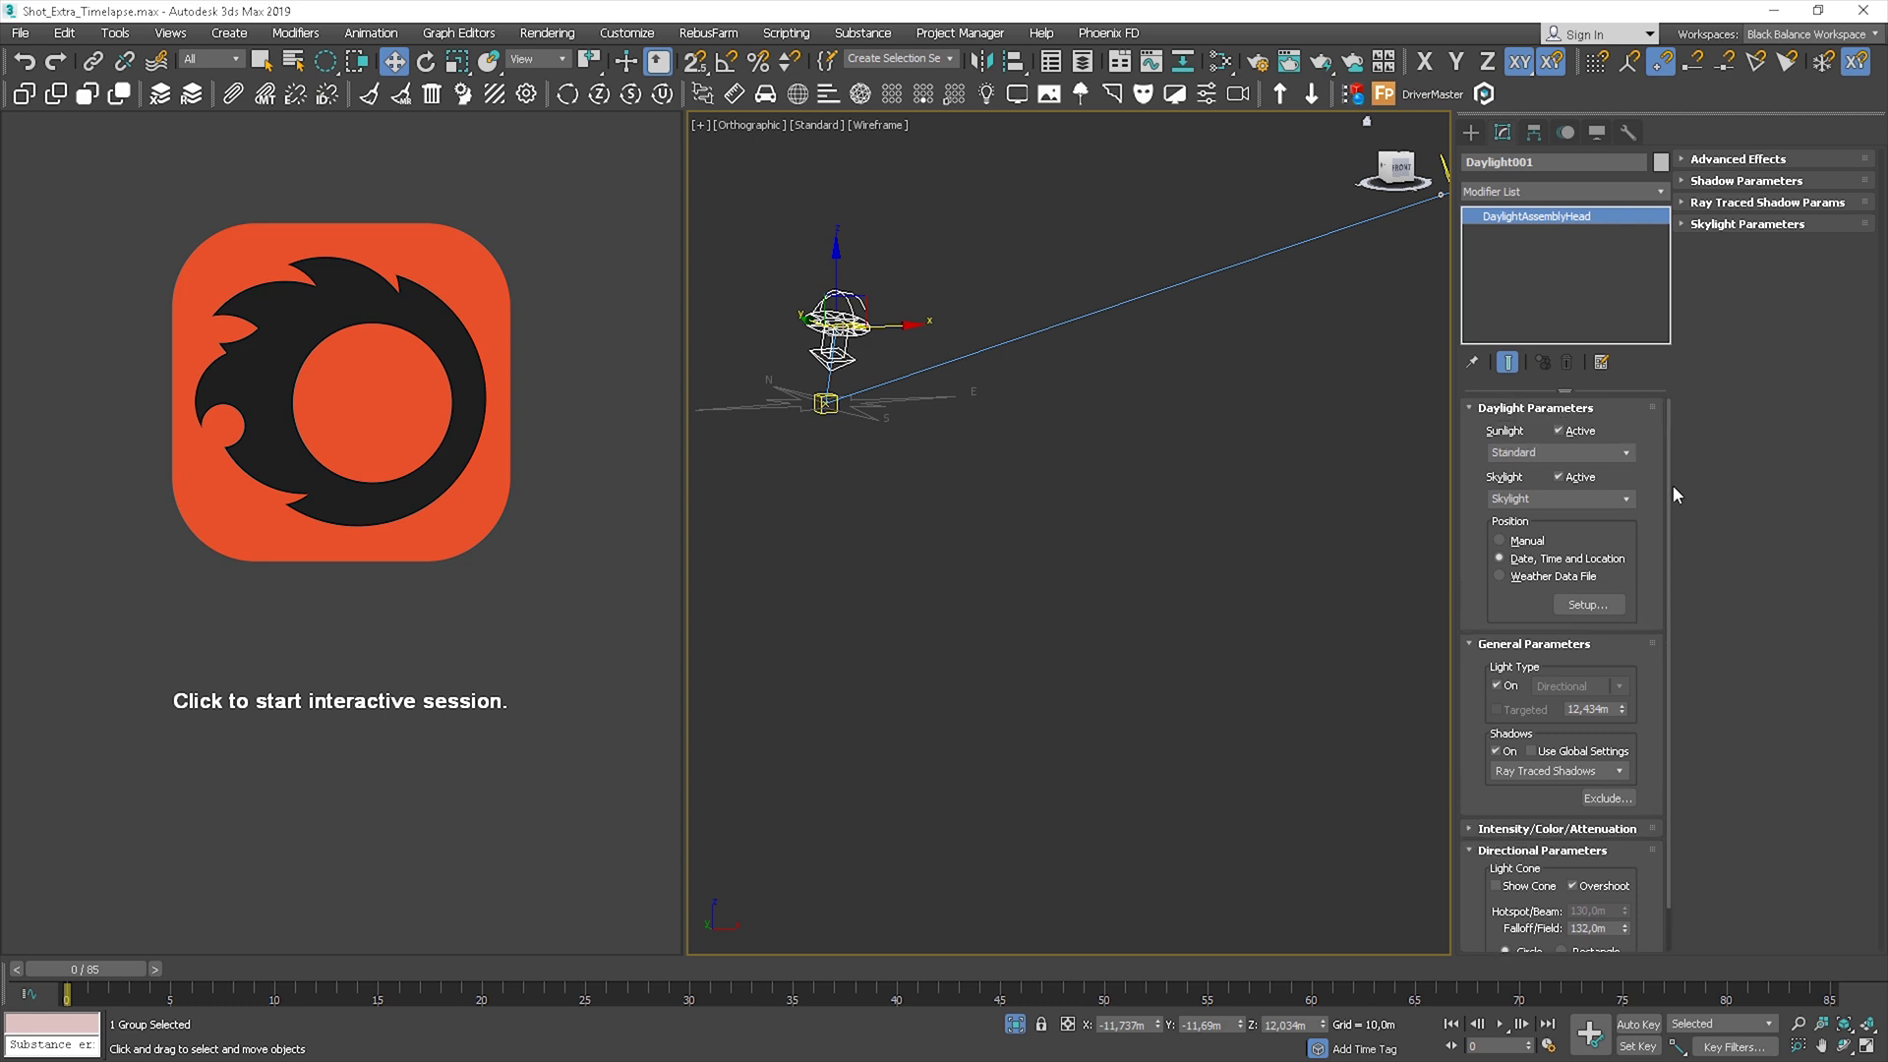
pyautogui.keyDown('alt'); pyautogui.moveTo(1292, 442); pyautogui.dragTo(1217, 520, button='middle'); pyautogui.keyUp('alt')
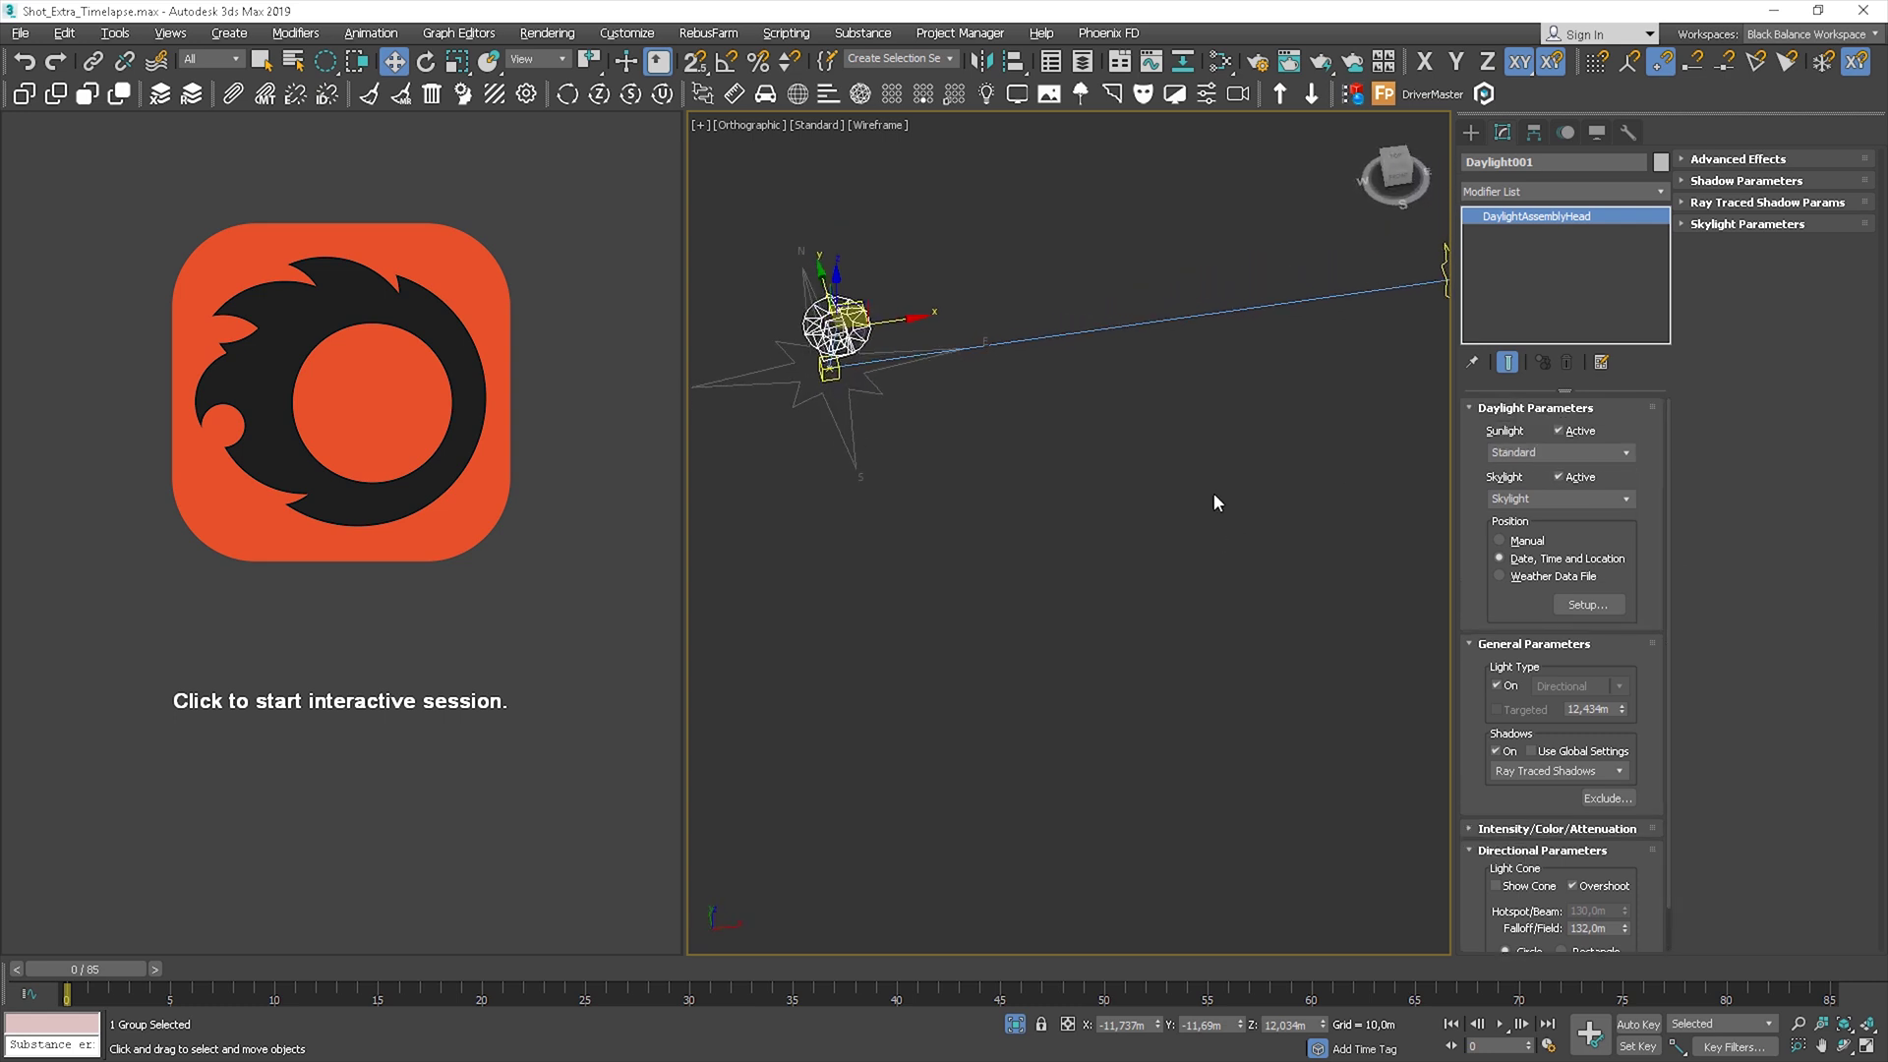
pyautogui.press('t')
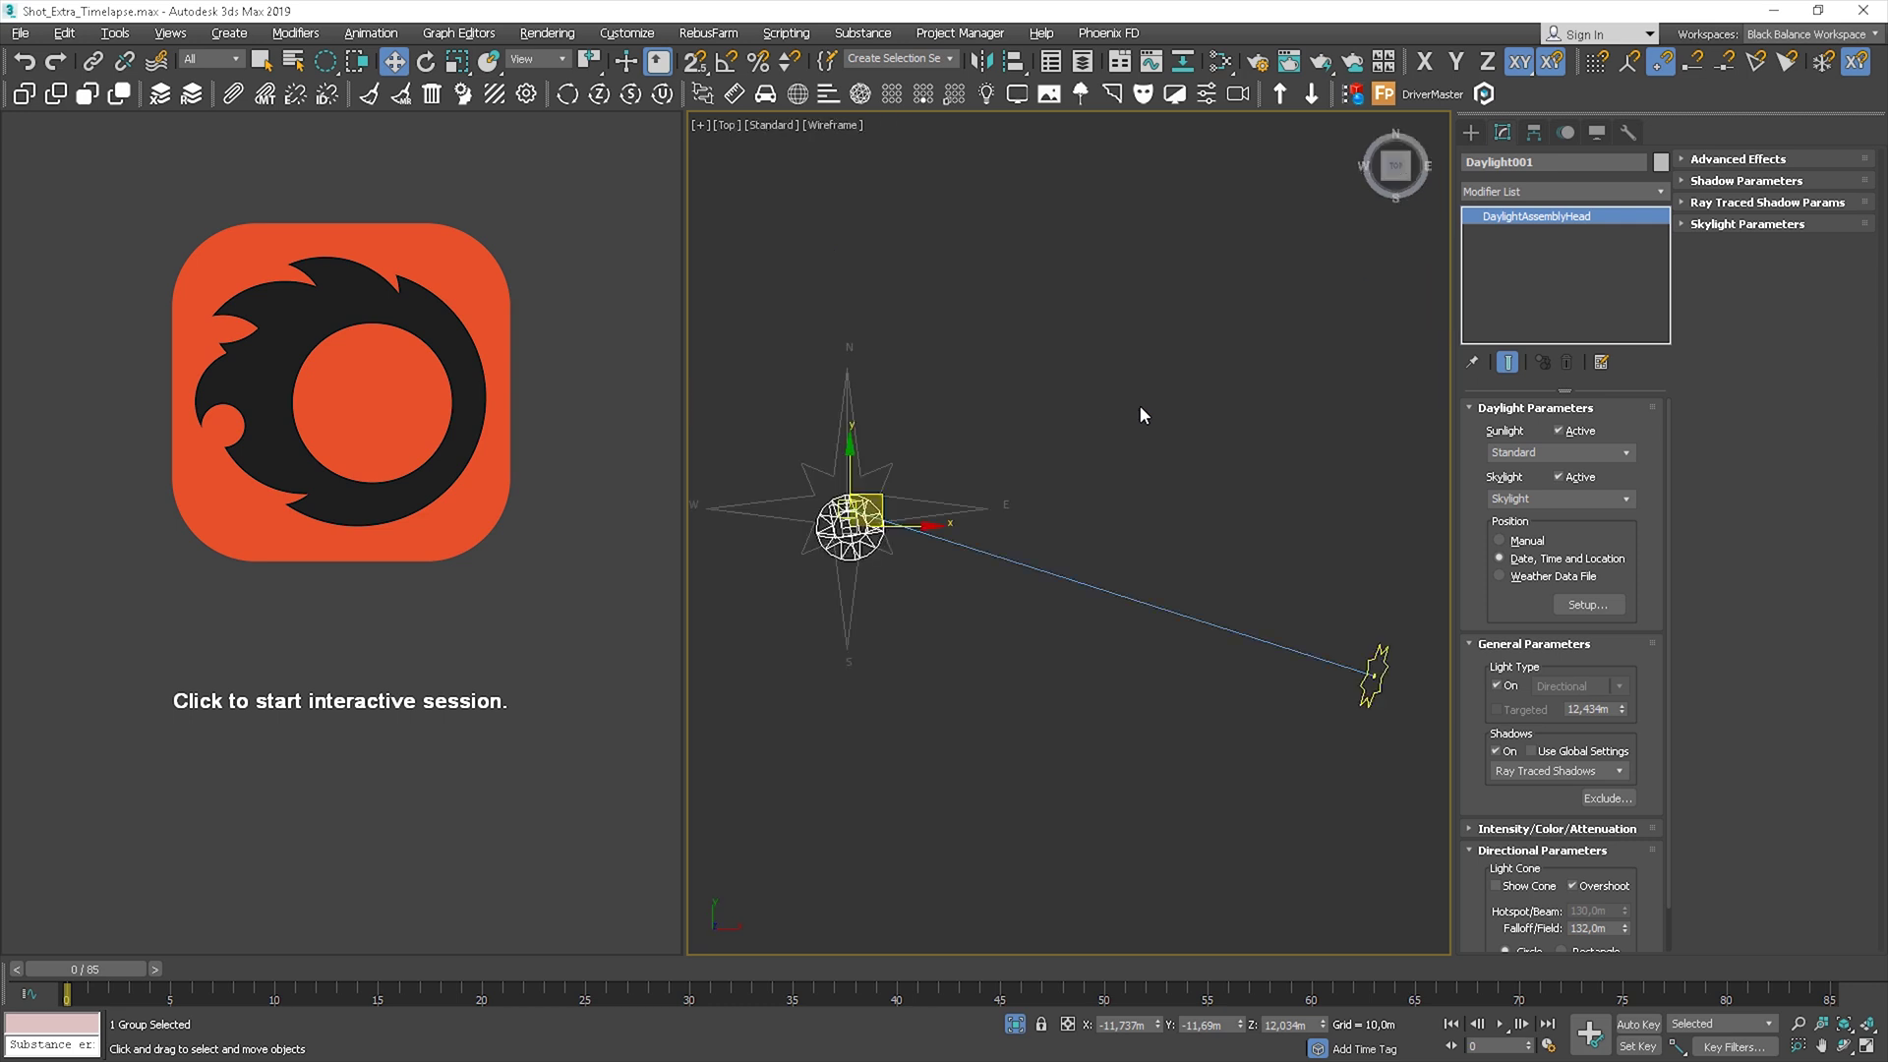
pyautogui.scroll(-5, 1153, 402)
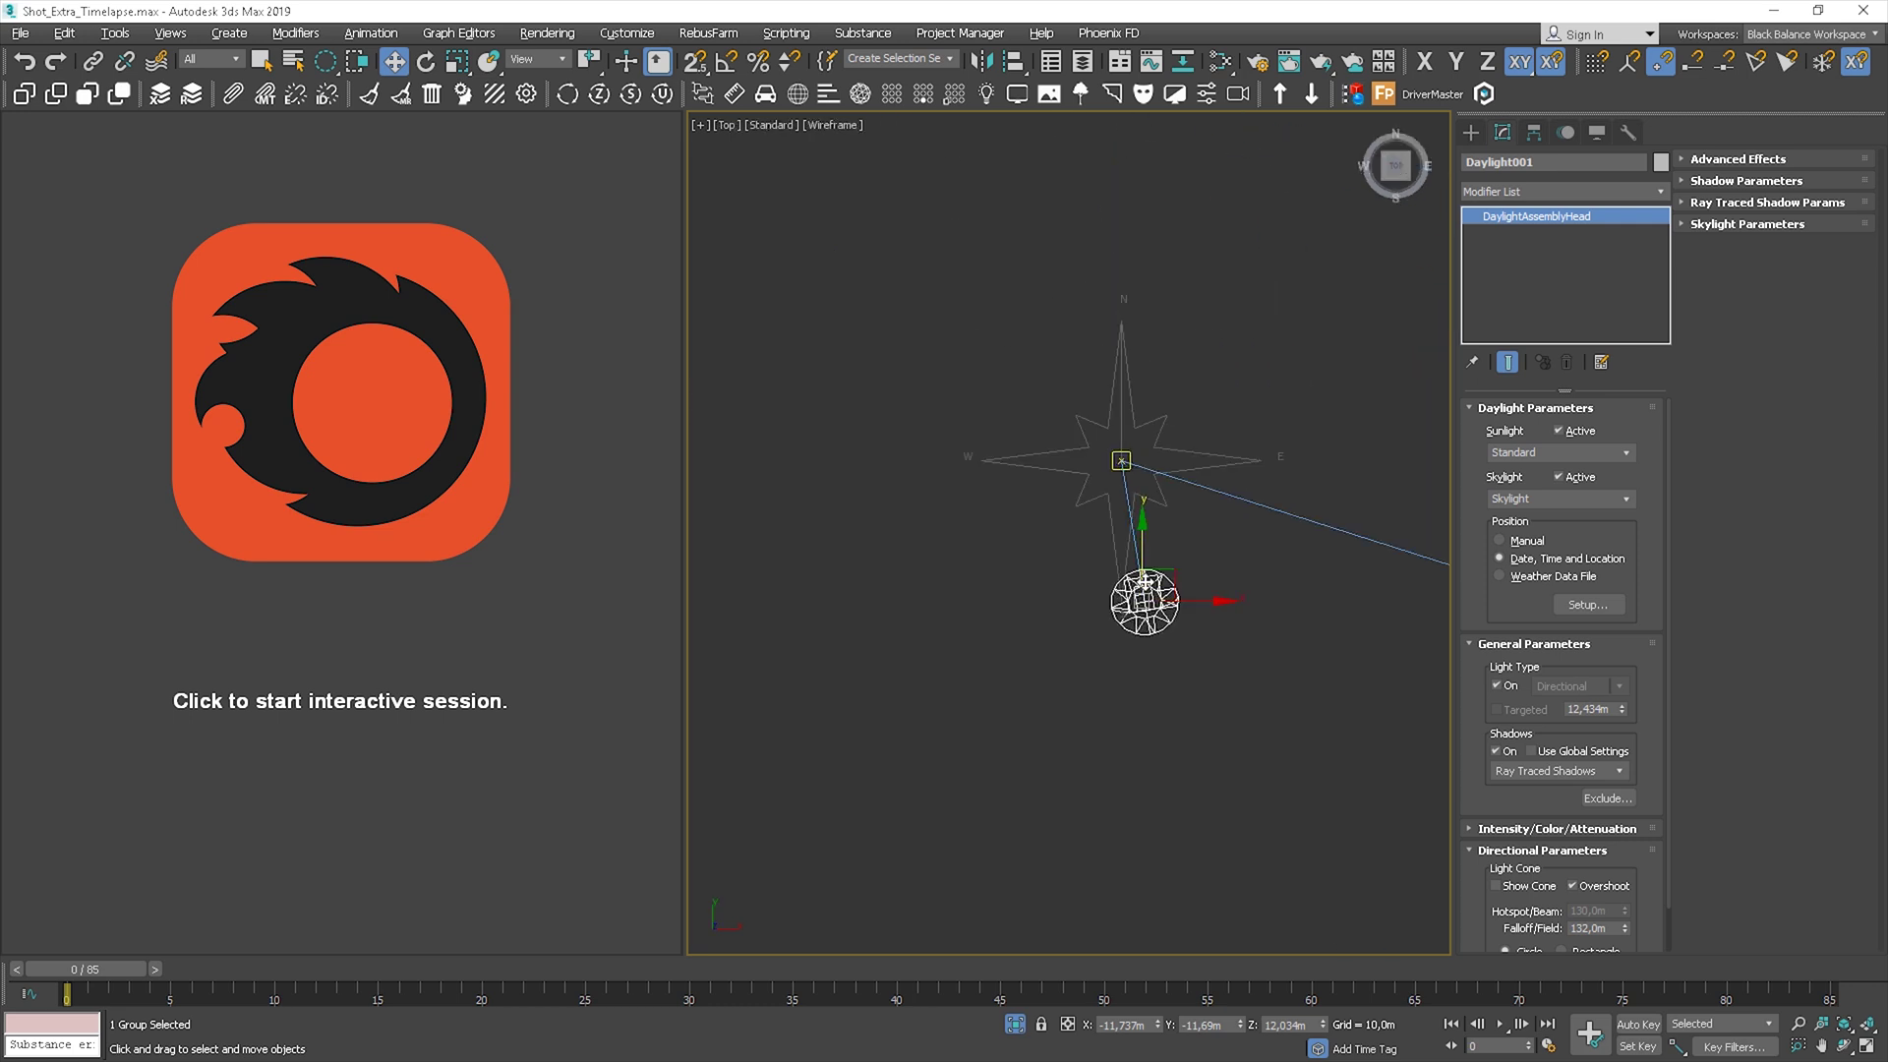
pyautogui.click(1174, 490)
pyautogui.scroll(10, 1173, 490)
# Zoom to extents and delete the extra sphere object.
pyautogui.press('z')
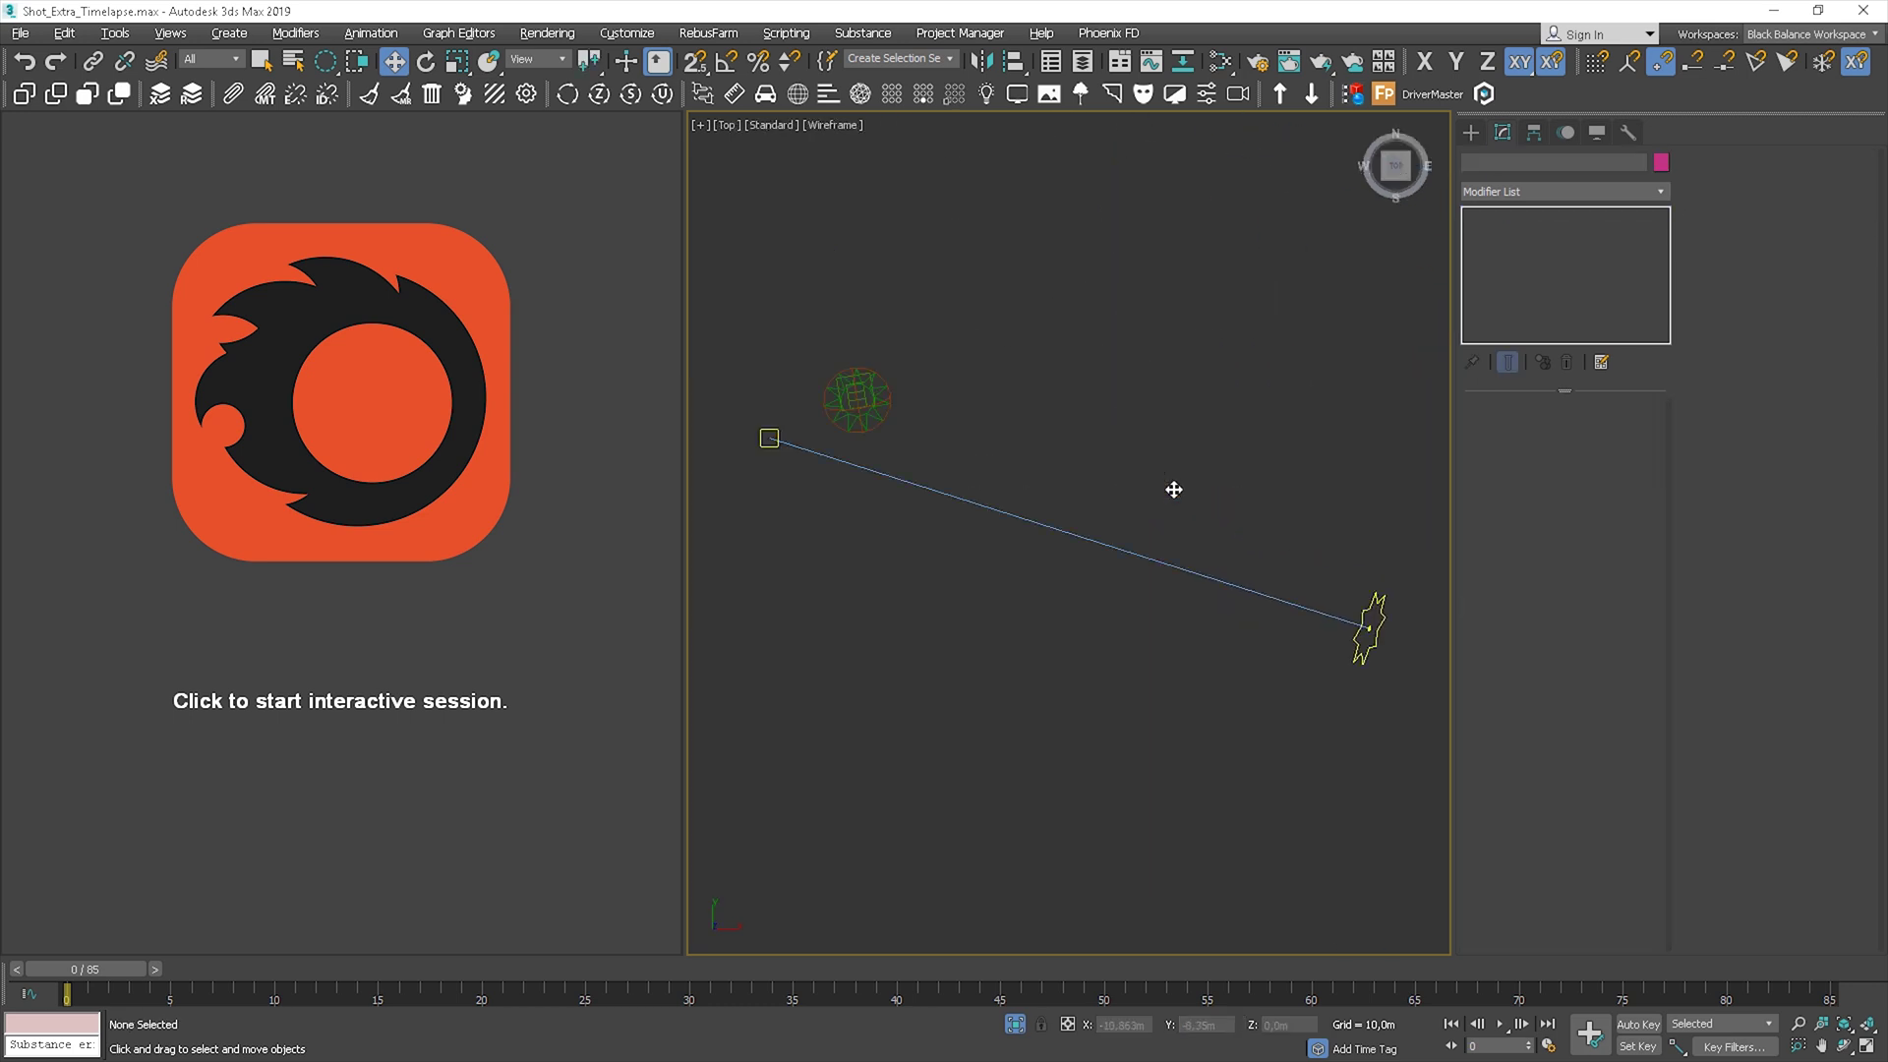
pyautogui.click(868, 406)
pyautogui.press('Delete')
pyautogui.scroll(-3, 954, 428)
pyautogui.moveTo(953, 429); pyautogui.dragTo(1013, 486, button='middle')
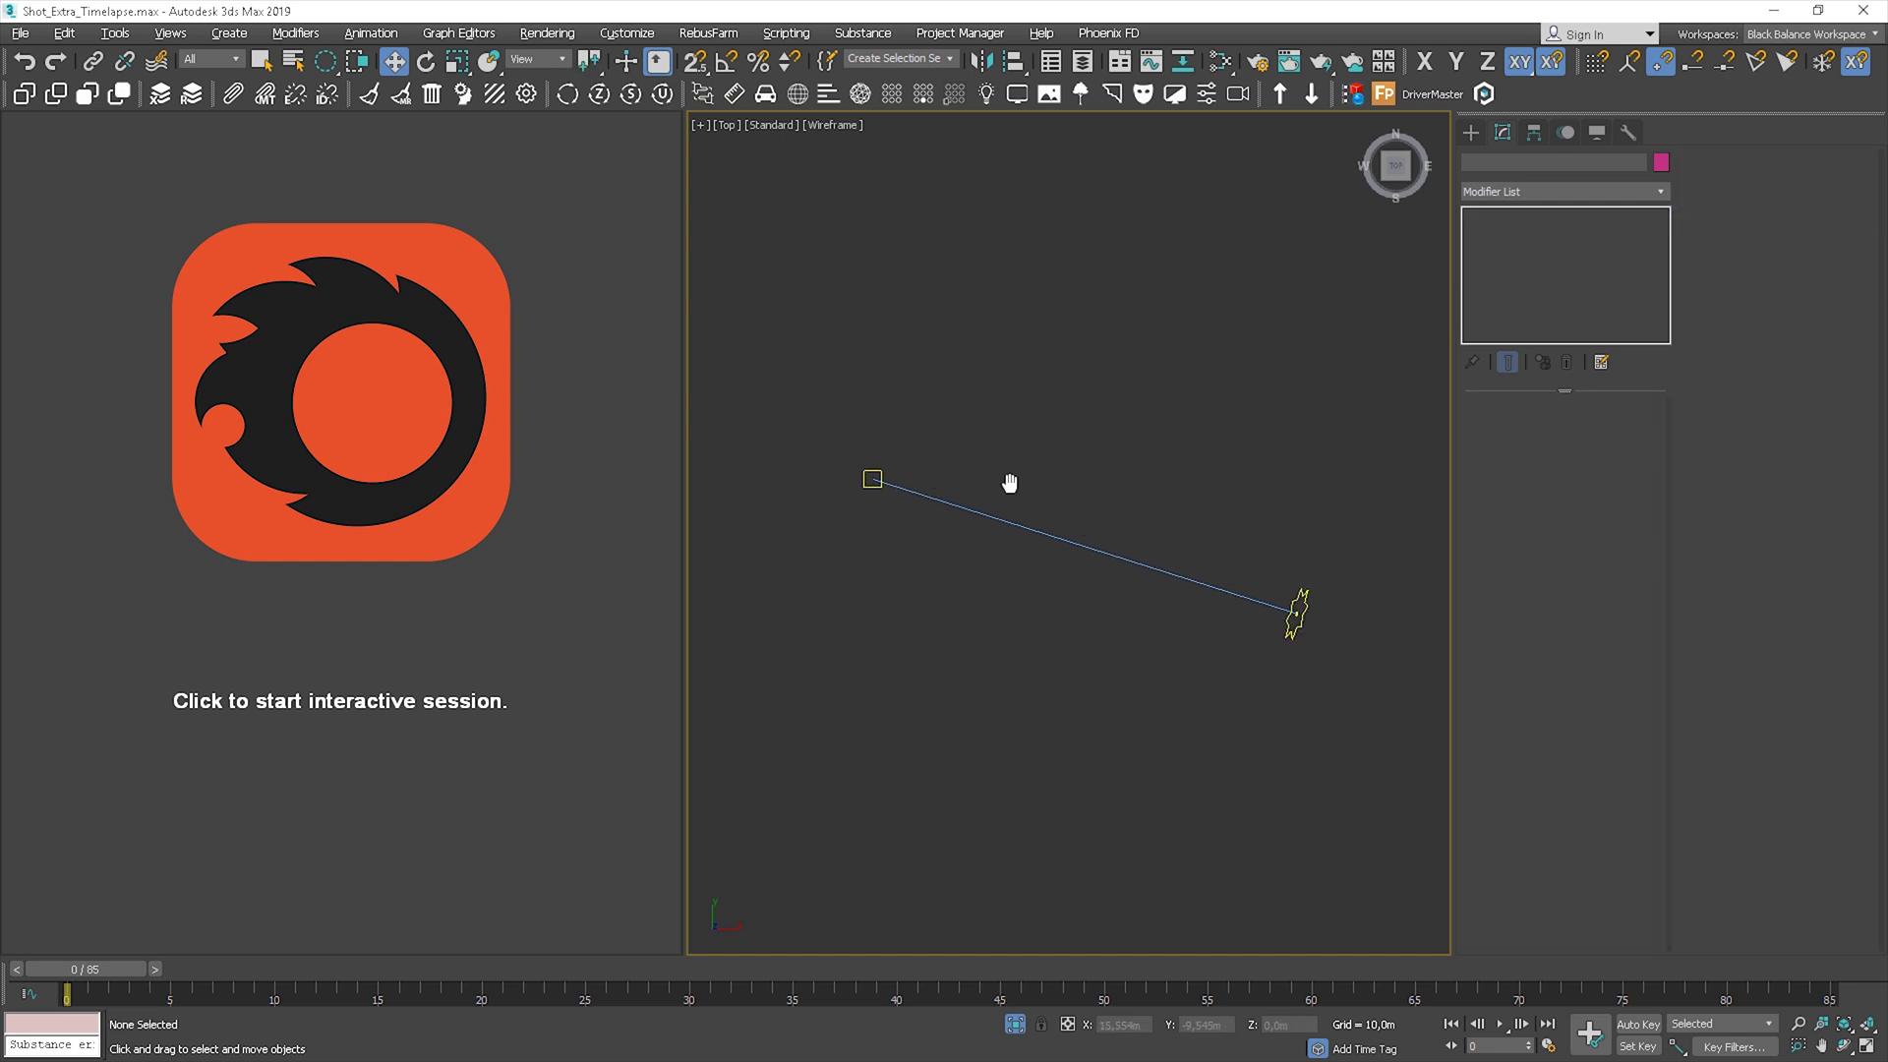
# Place a new Daylight system compass and sun beside the sun's target, then select the compass.
pyautogui.click(229, 33)
pyautogui.moveTo(245, 443)
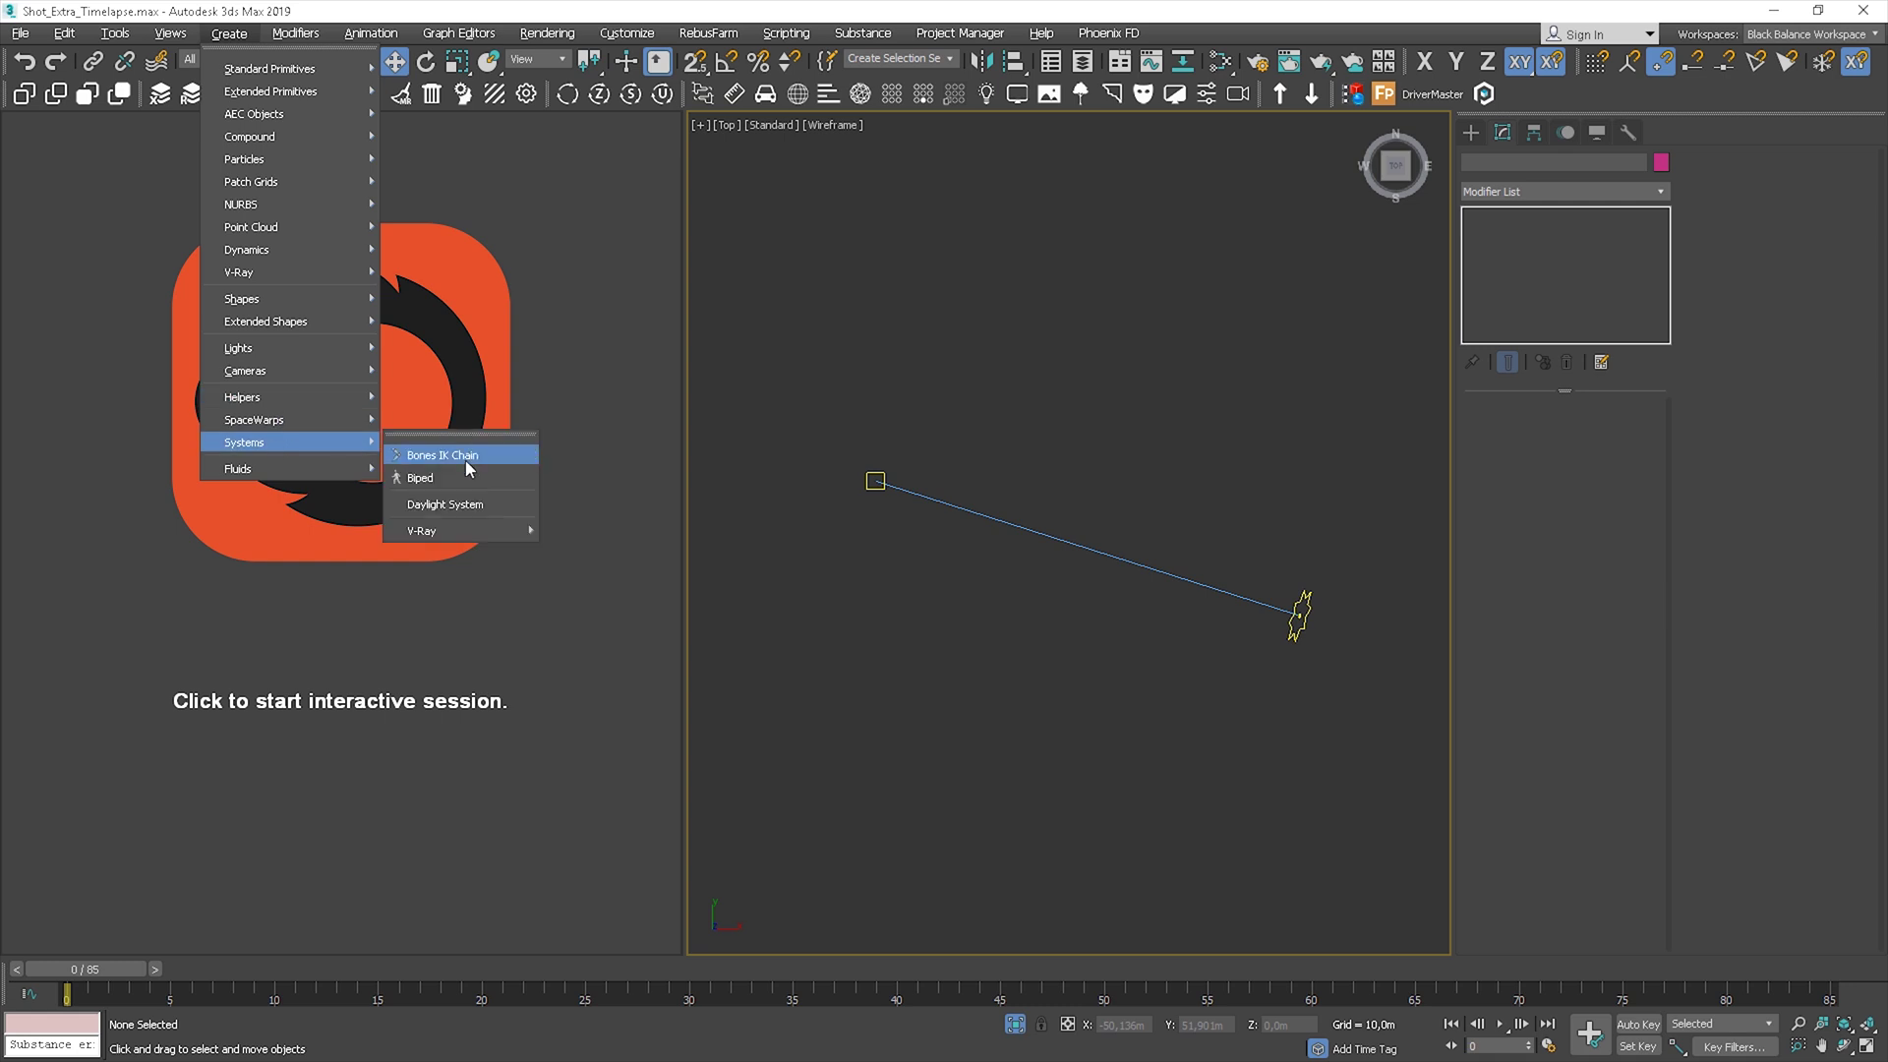
pyautogui.click(447, 503)
pyautogui.moveTo(856, 405); pyautogui.dragTo(1043, 433)
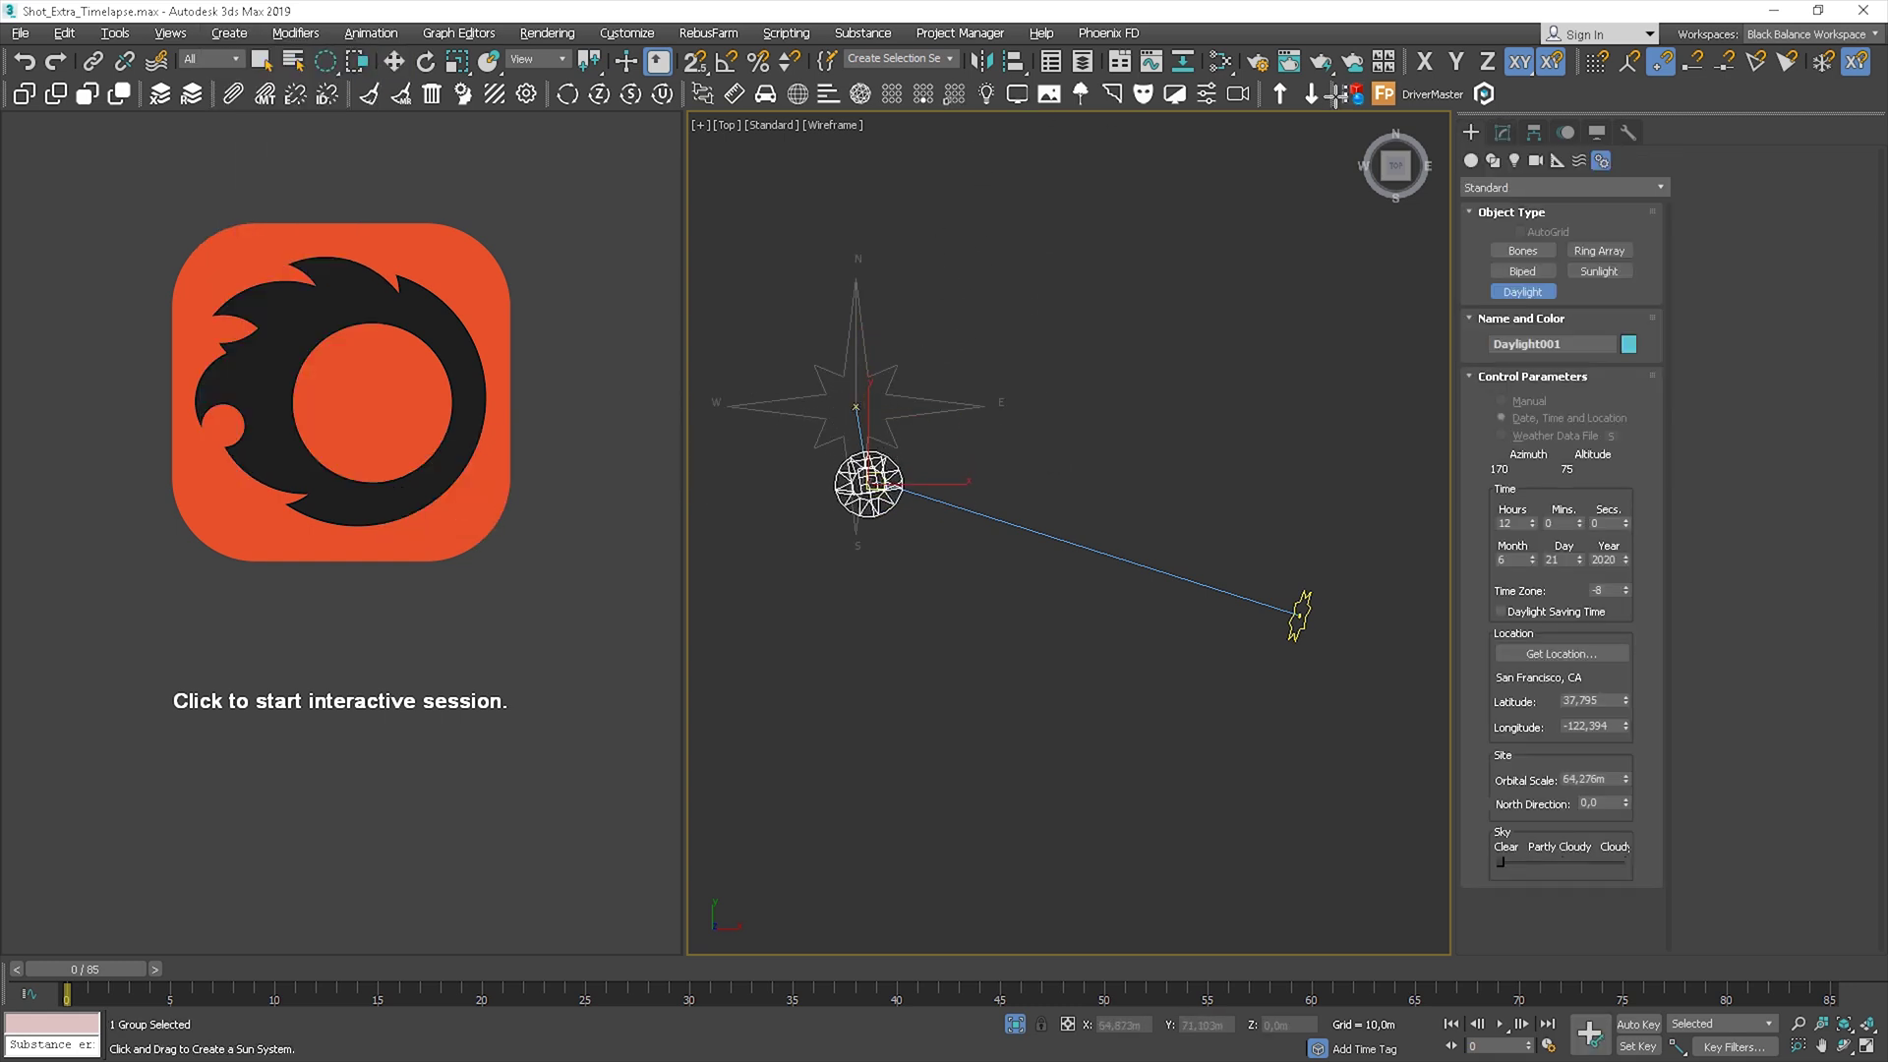
pyautogui.click(1040, 446)
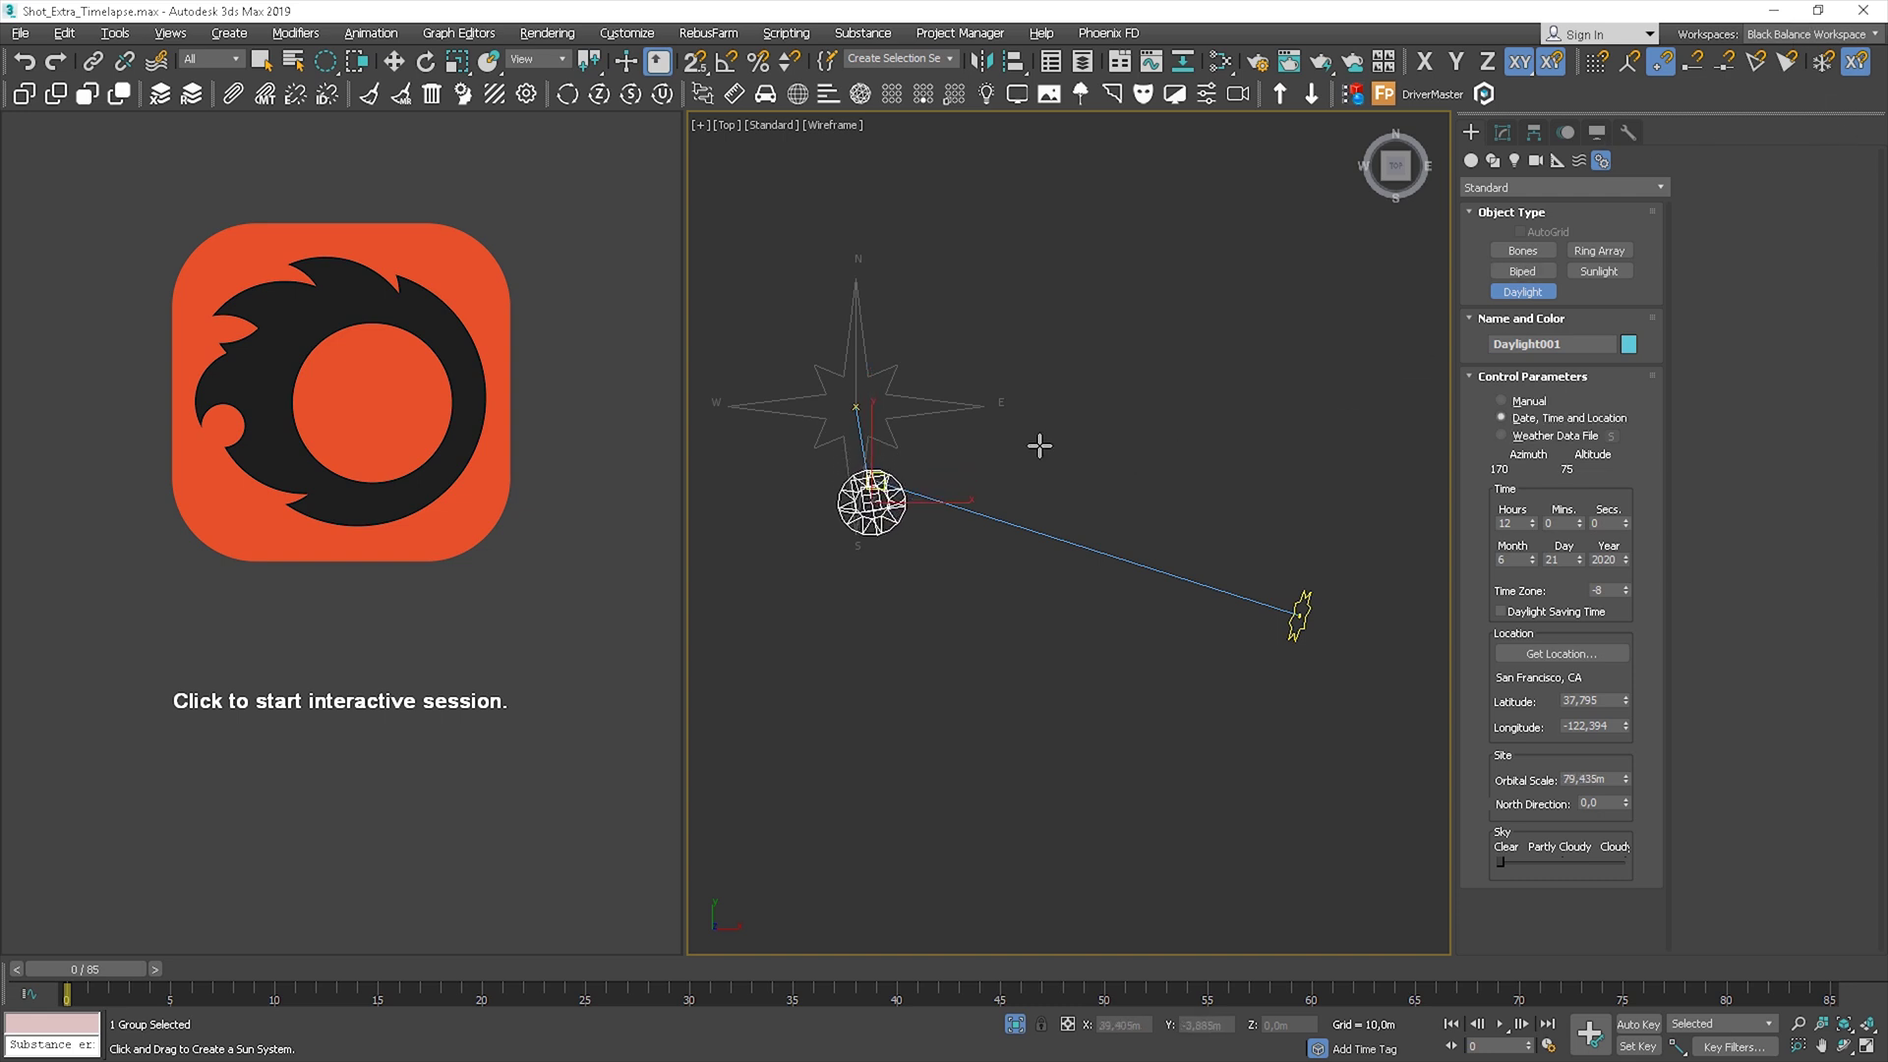
pyautogui.rightClick(921, 390)
pyautogui.click(919, 403)
# Align the compass pivot to the CoronaSun target pivot on X, Y and Z positions.
pyautogui.hotkey('alt', 'a')
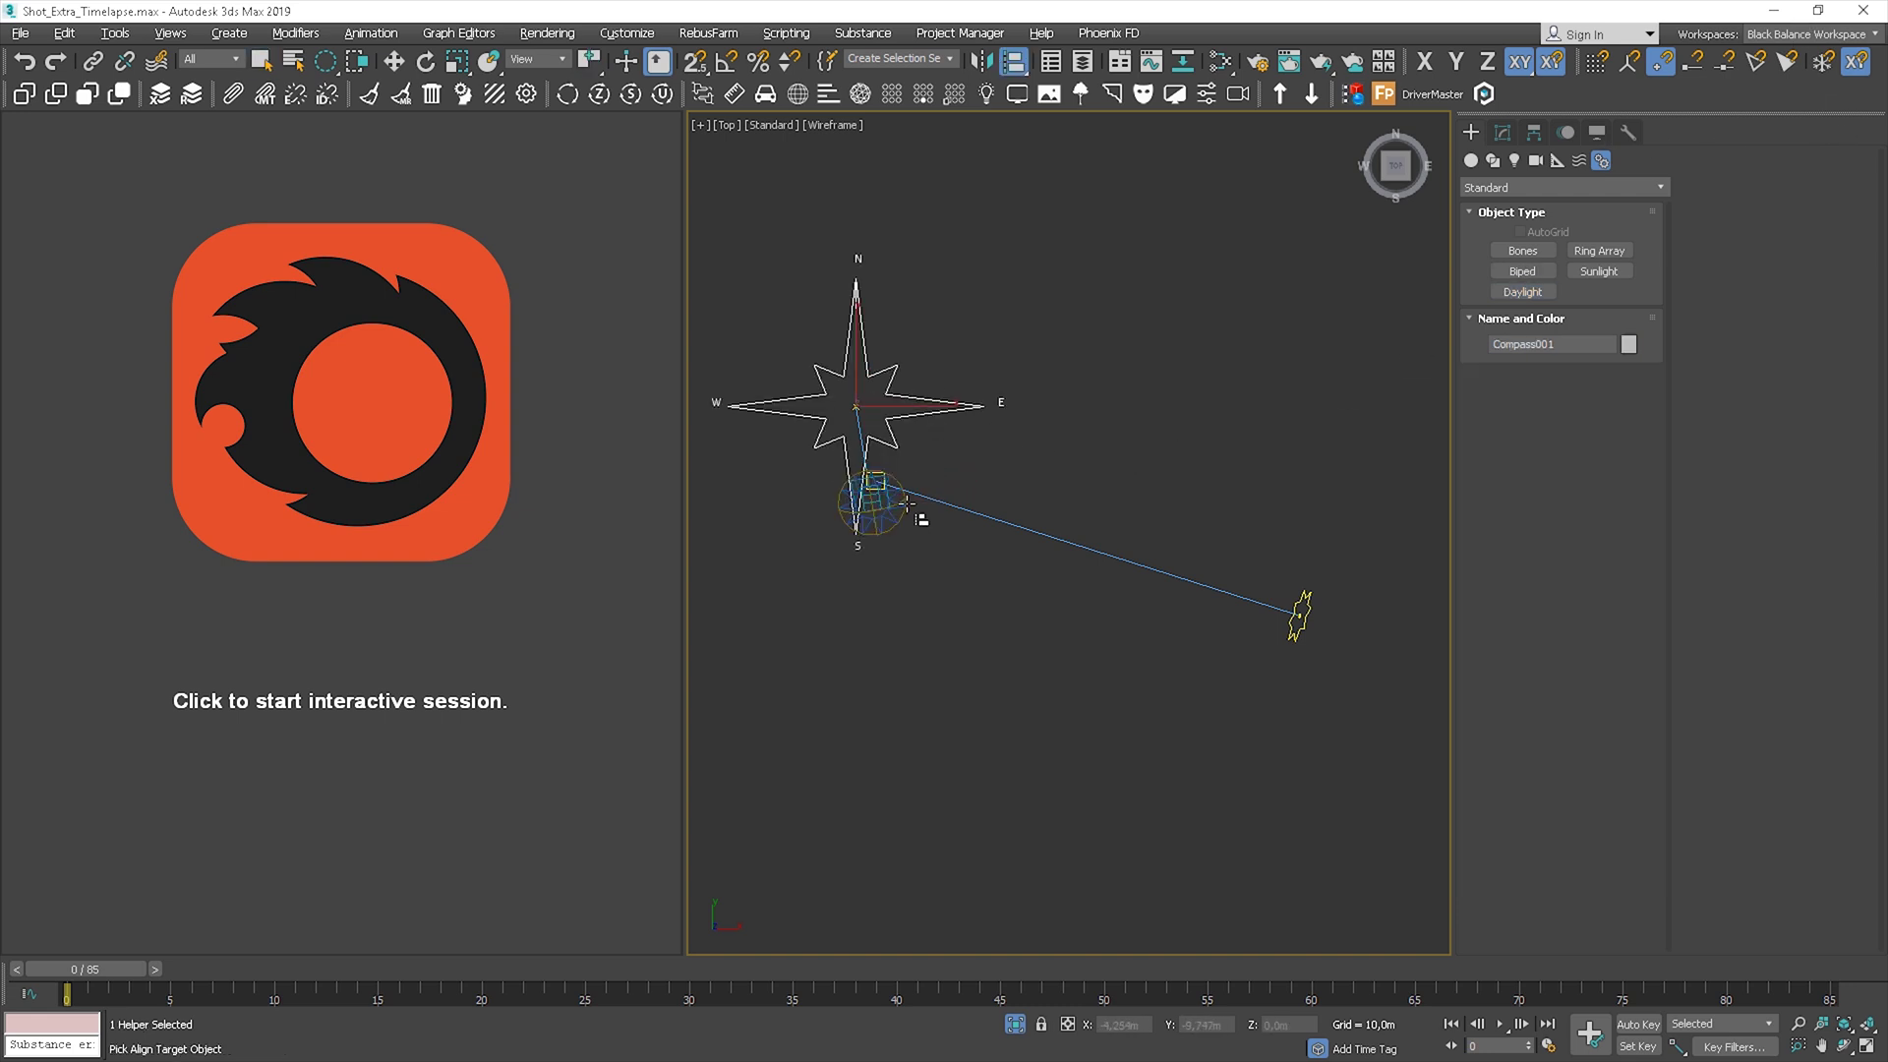
pyautogui.click(883, 472)
pyautogui.click(868, 494)
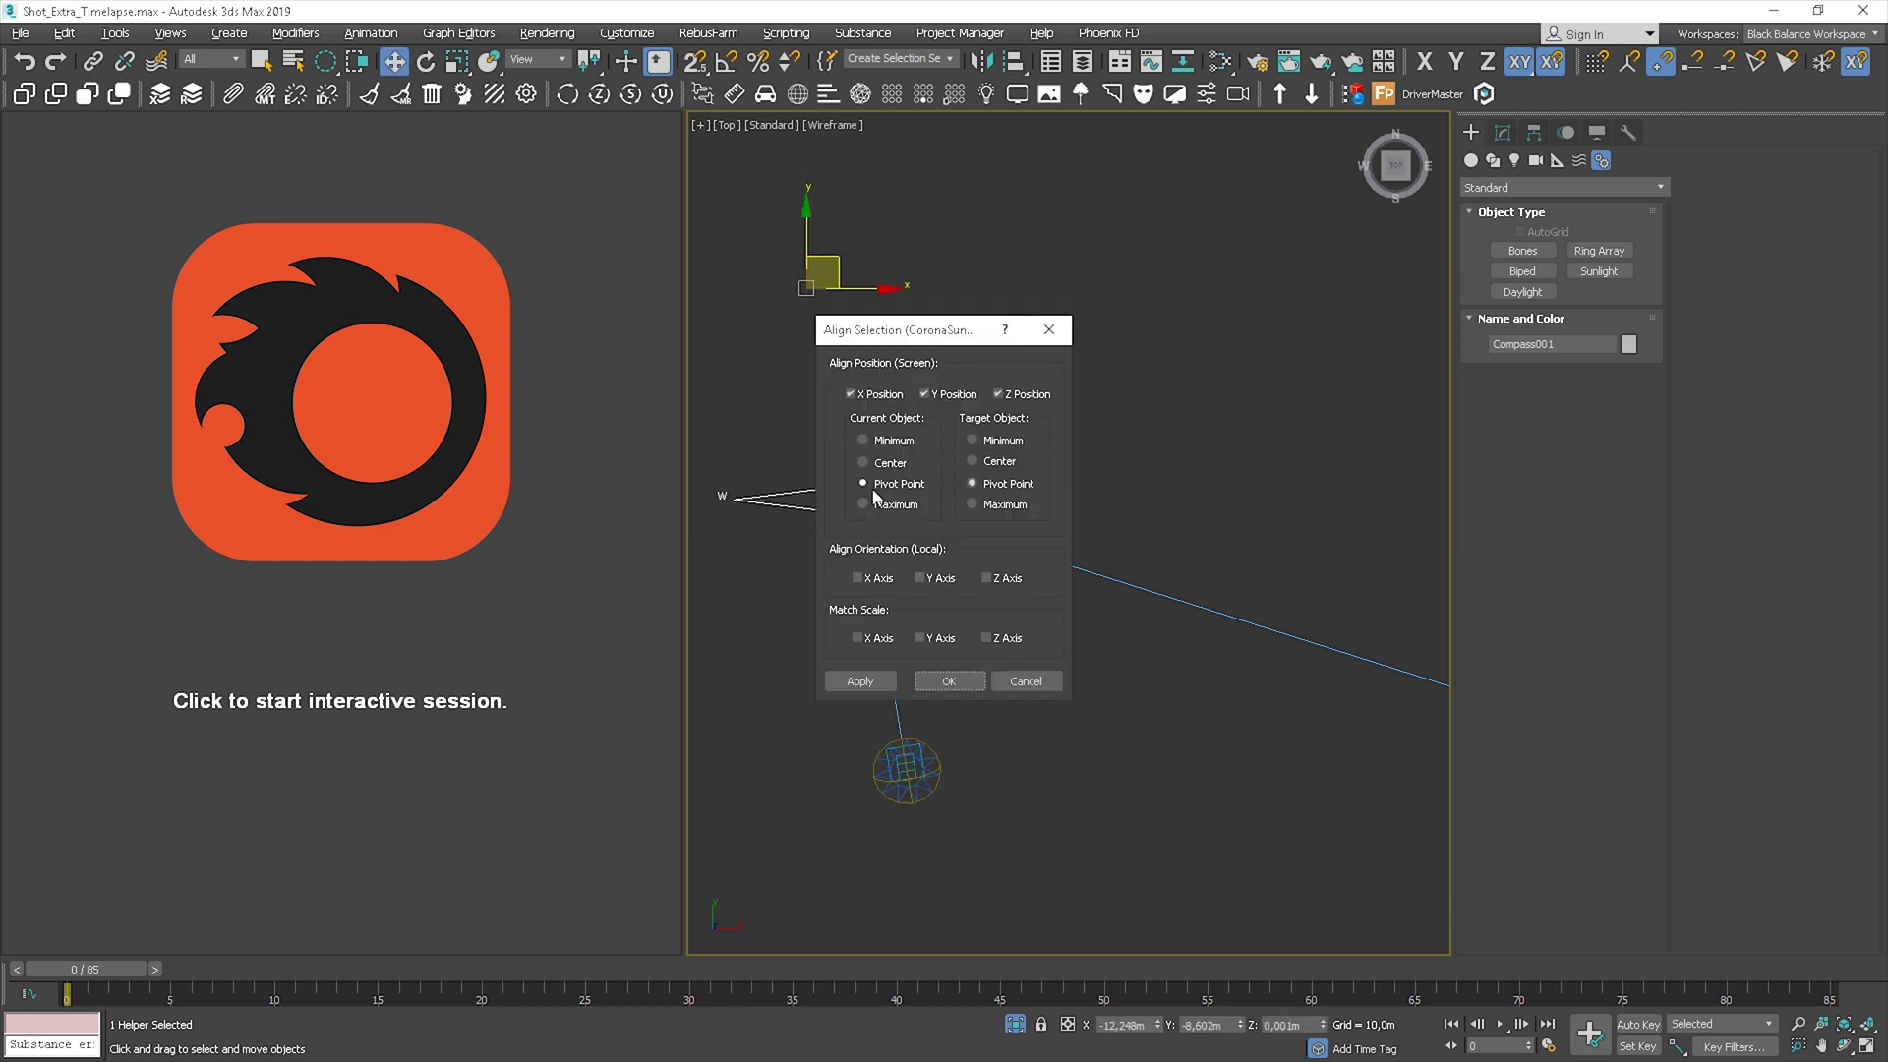
pyautogui.click(949, 682)
pyautogui.keyDown('alt'); pyautogui.moveTo(964, 676); pyautogui.dragTo(1124, 503, button='middle'); pyautogui.keyUp('alt')
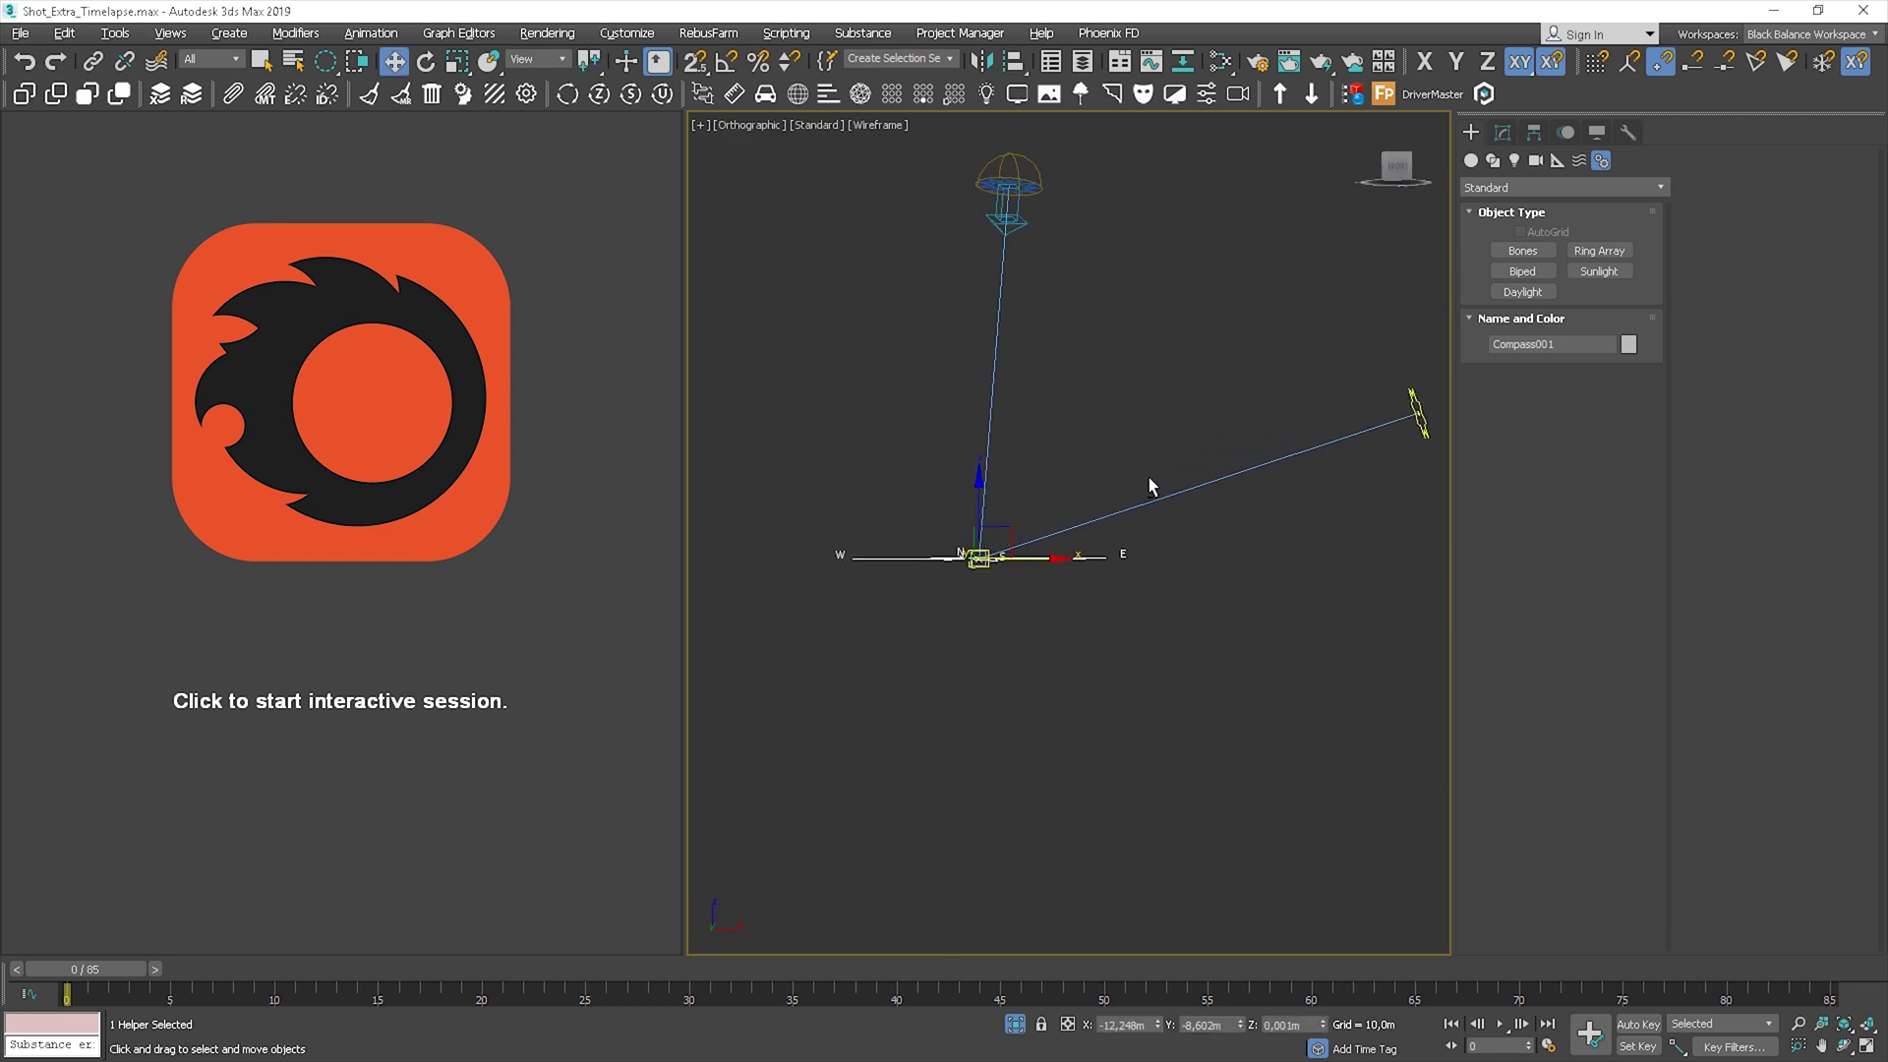
pyautogui.keyDown('alt'); pyautogui.moveTo(1124, 504); pyautogui.dragTo(1136, 511, button='middle'); pyautogui.keyUp('alt')
pyautogui.press('t')
pyautogui.press('f')
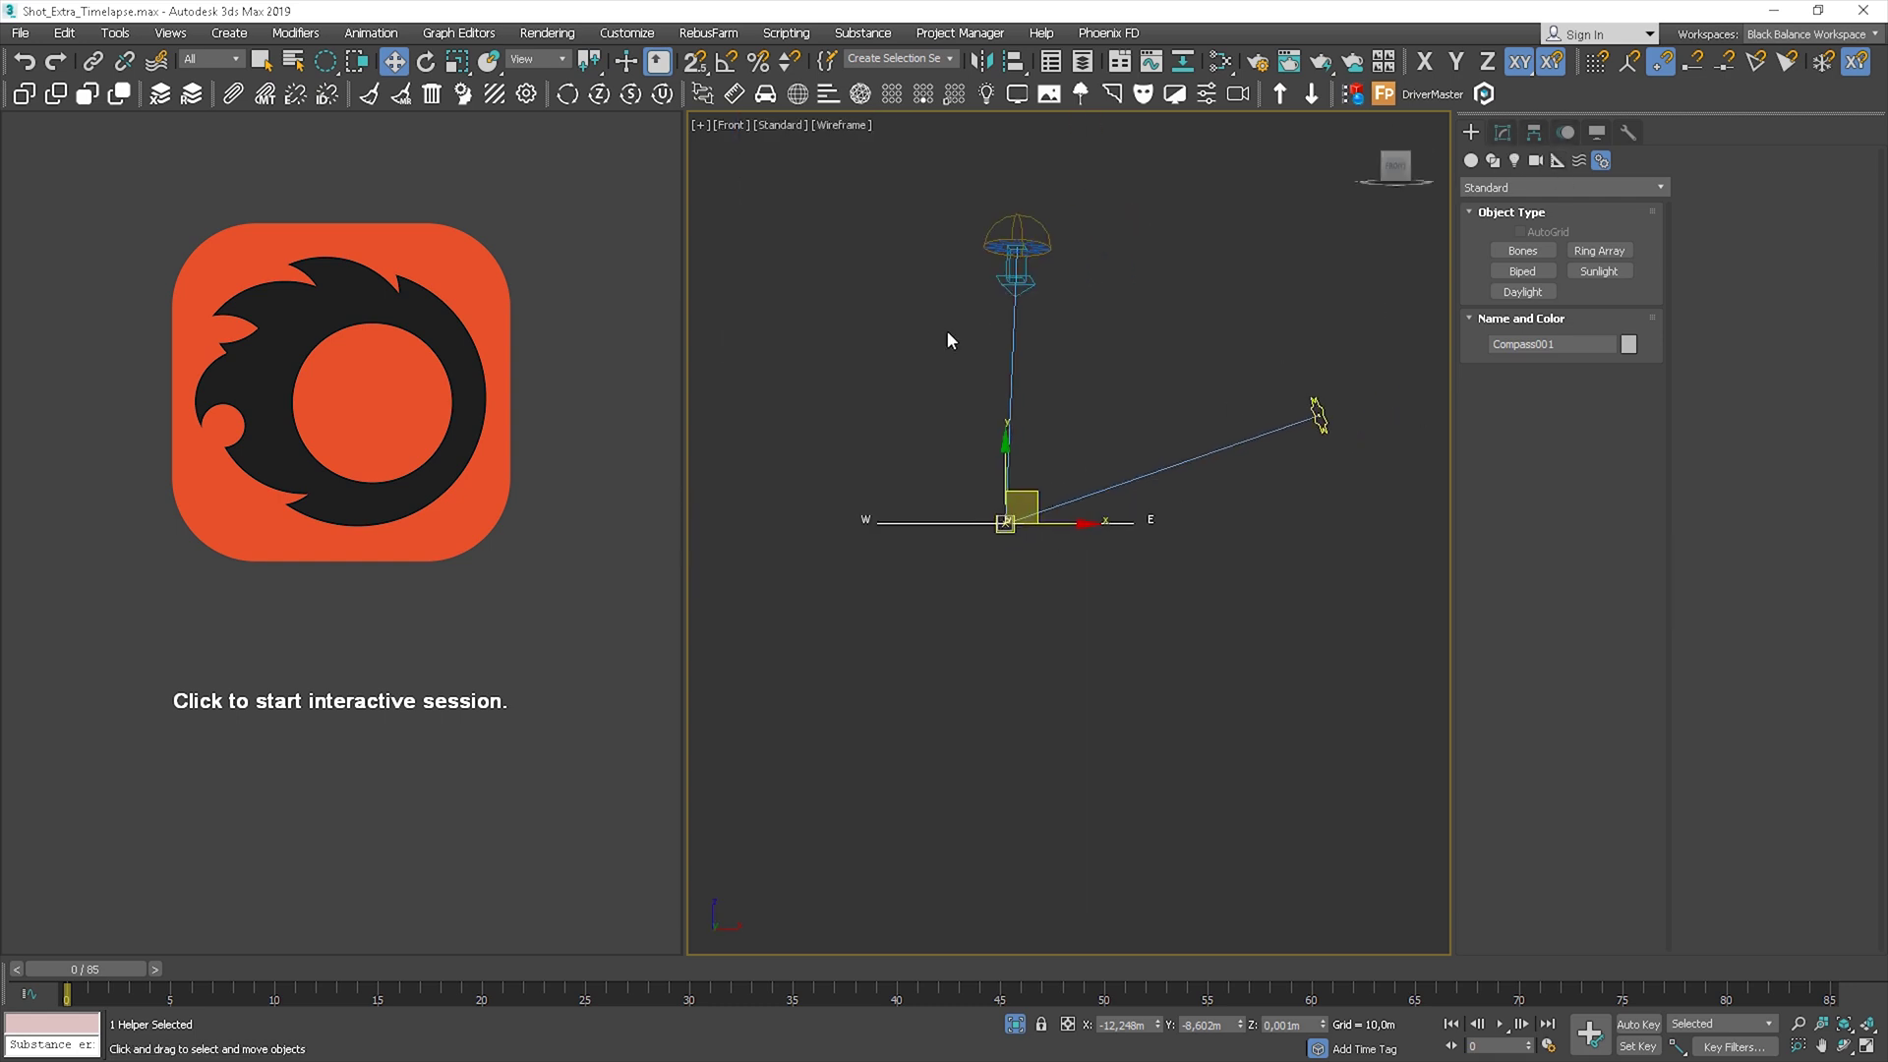
# Advance Daylight001's hour in the Motion panel toward evening, up to 18.
pyautogui.click(1033, 224)
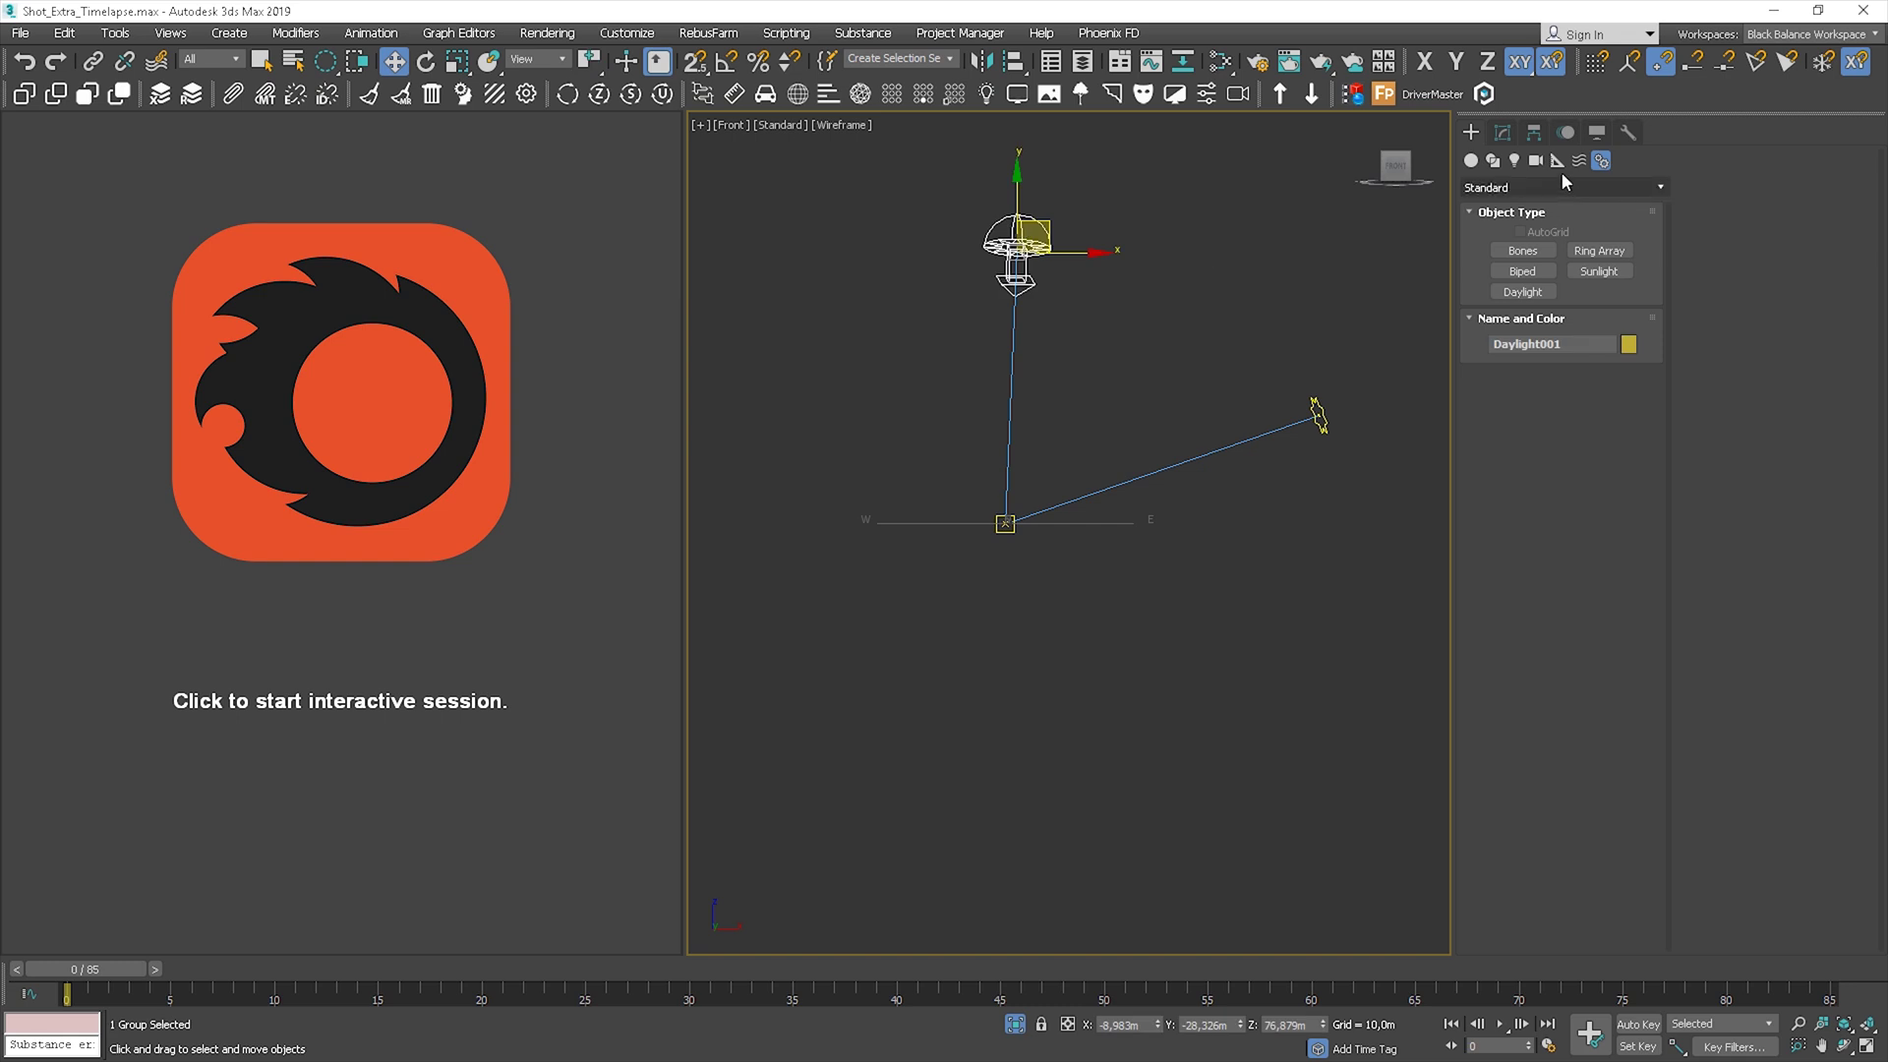
pyautogui.click(1565, 131)
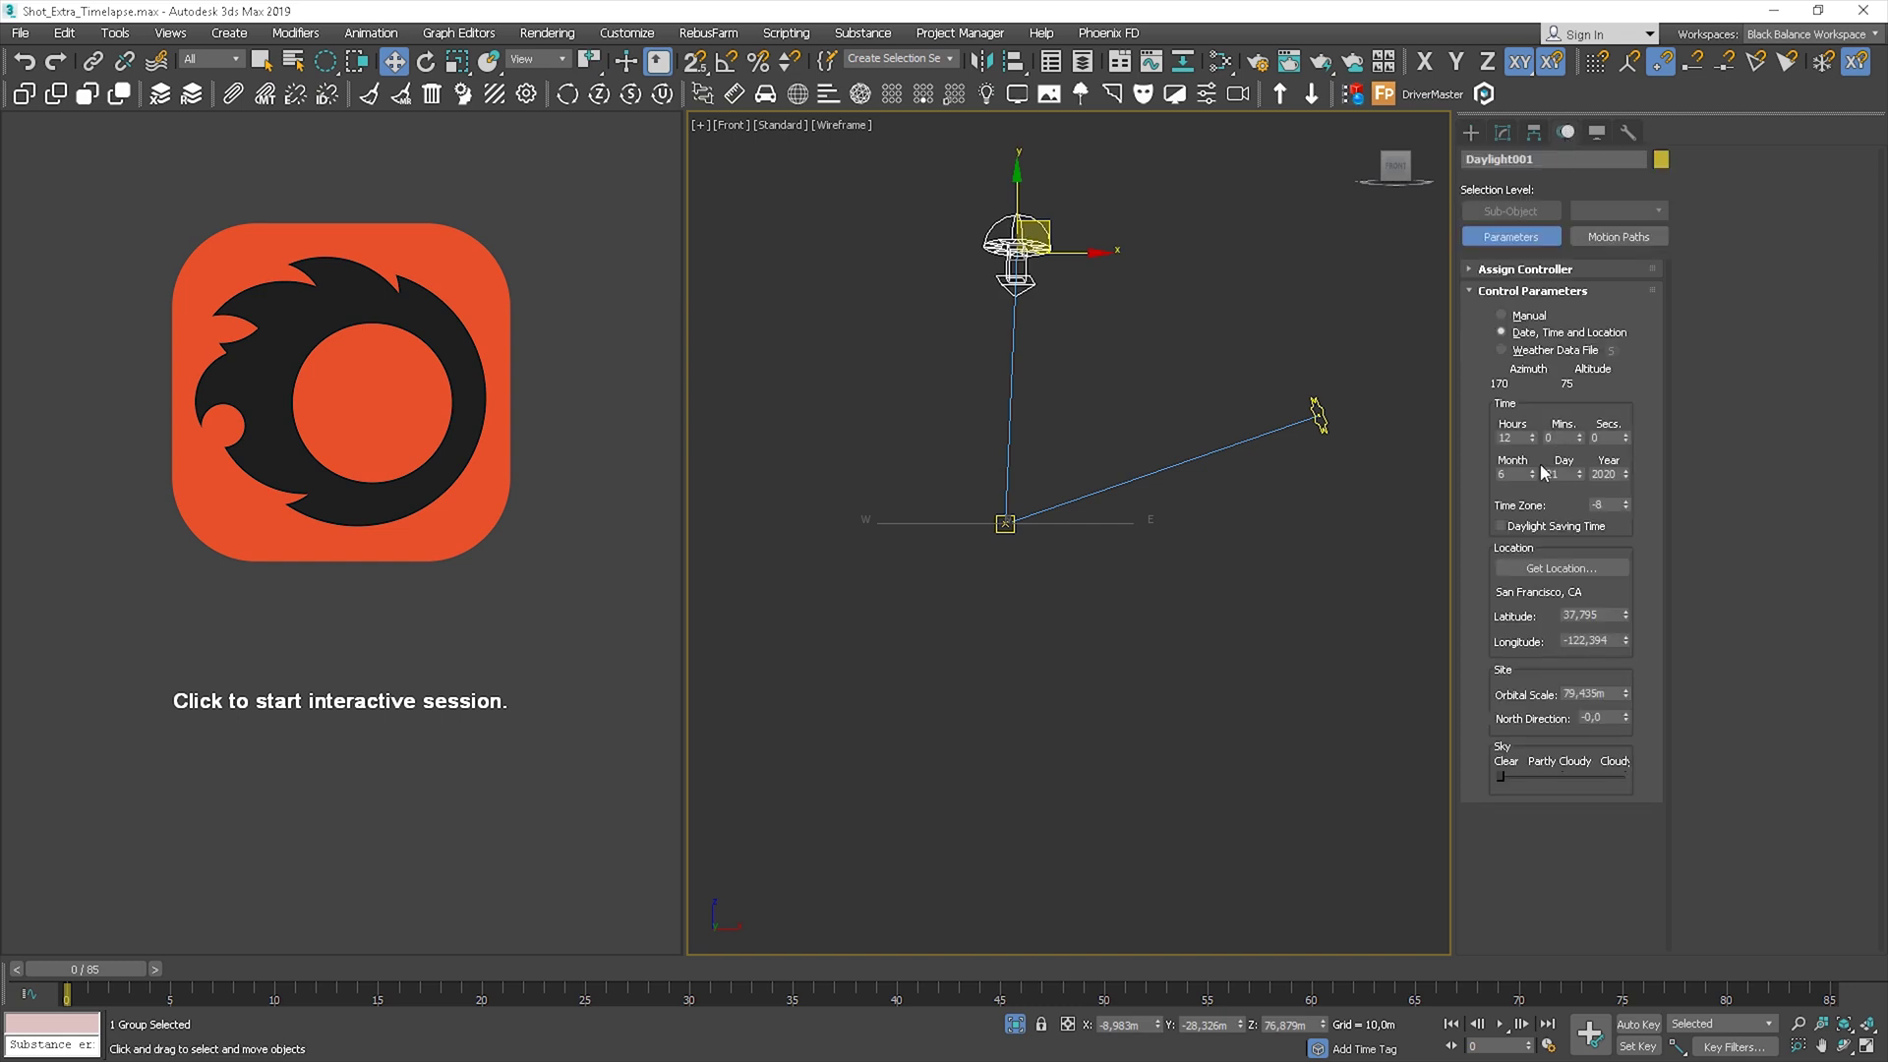
pyautogui.click(1535, 433)
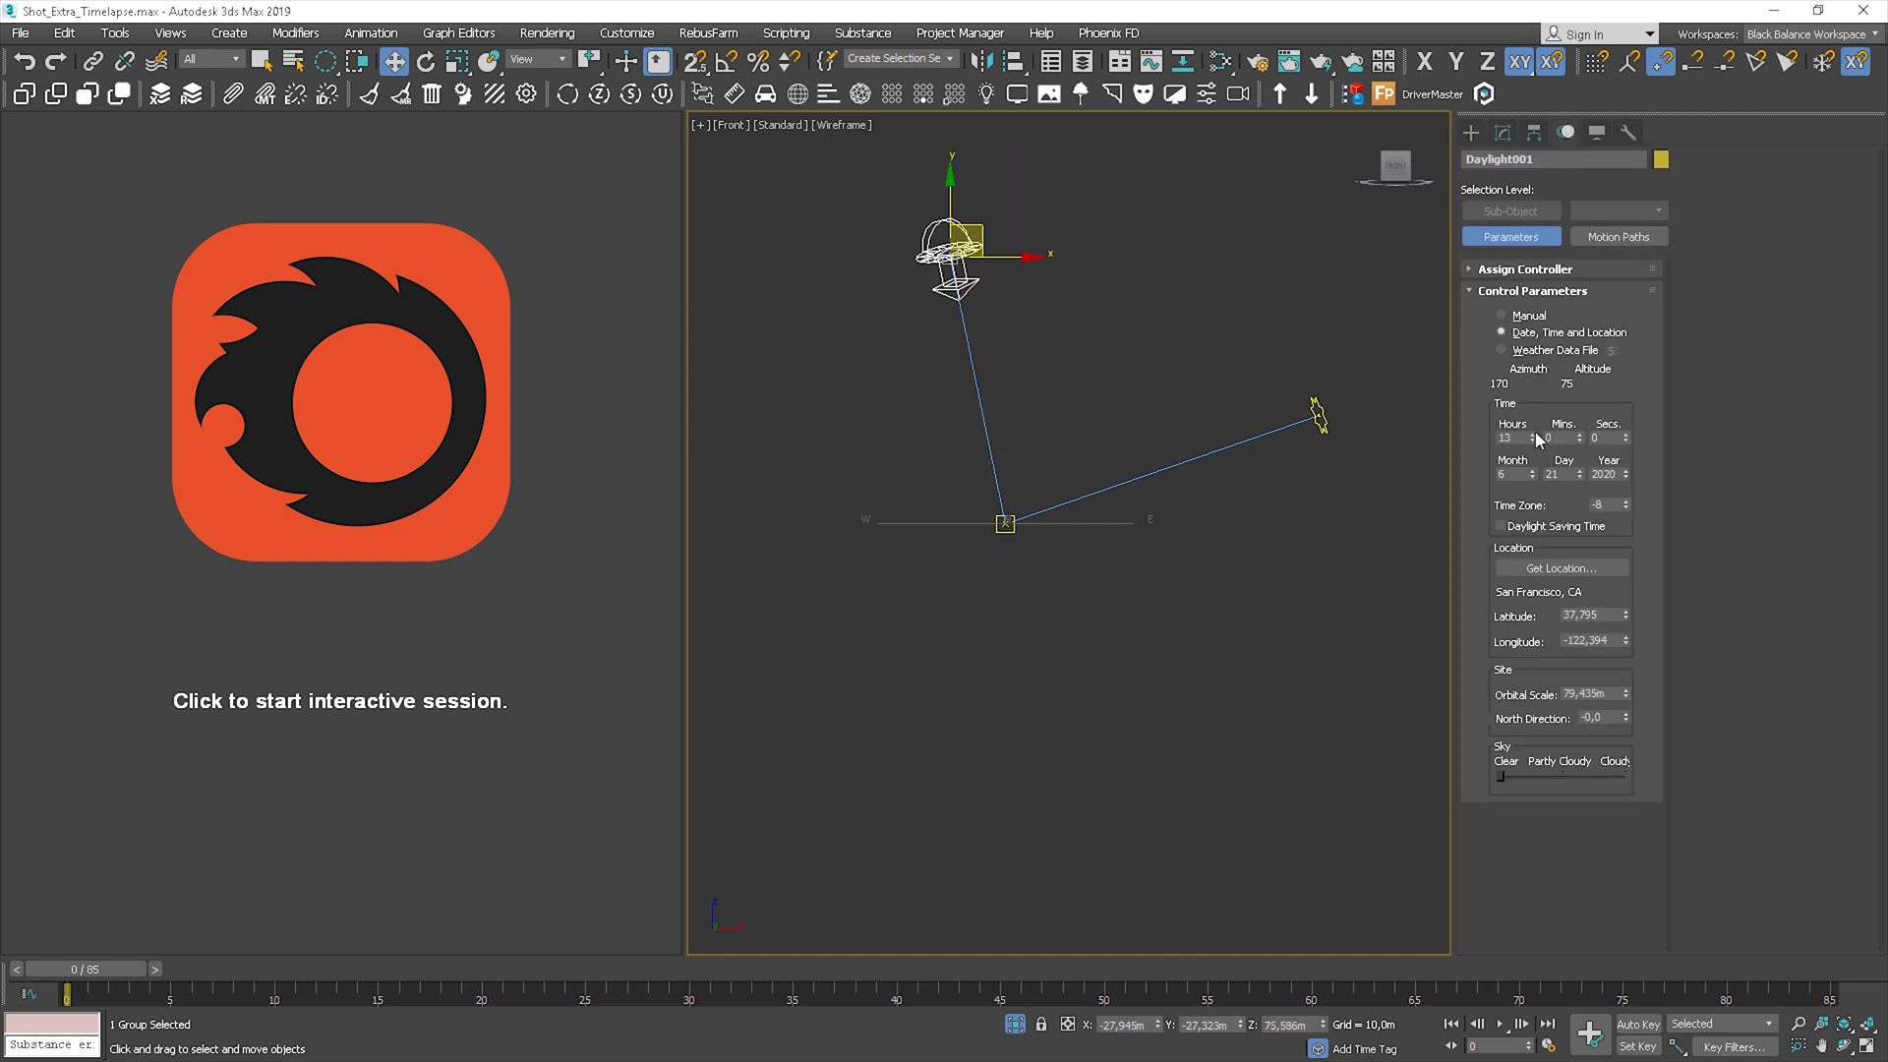
pyautogui.click(1536, 433)
pyautogui.click(1535, 432)
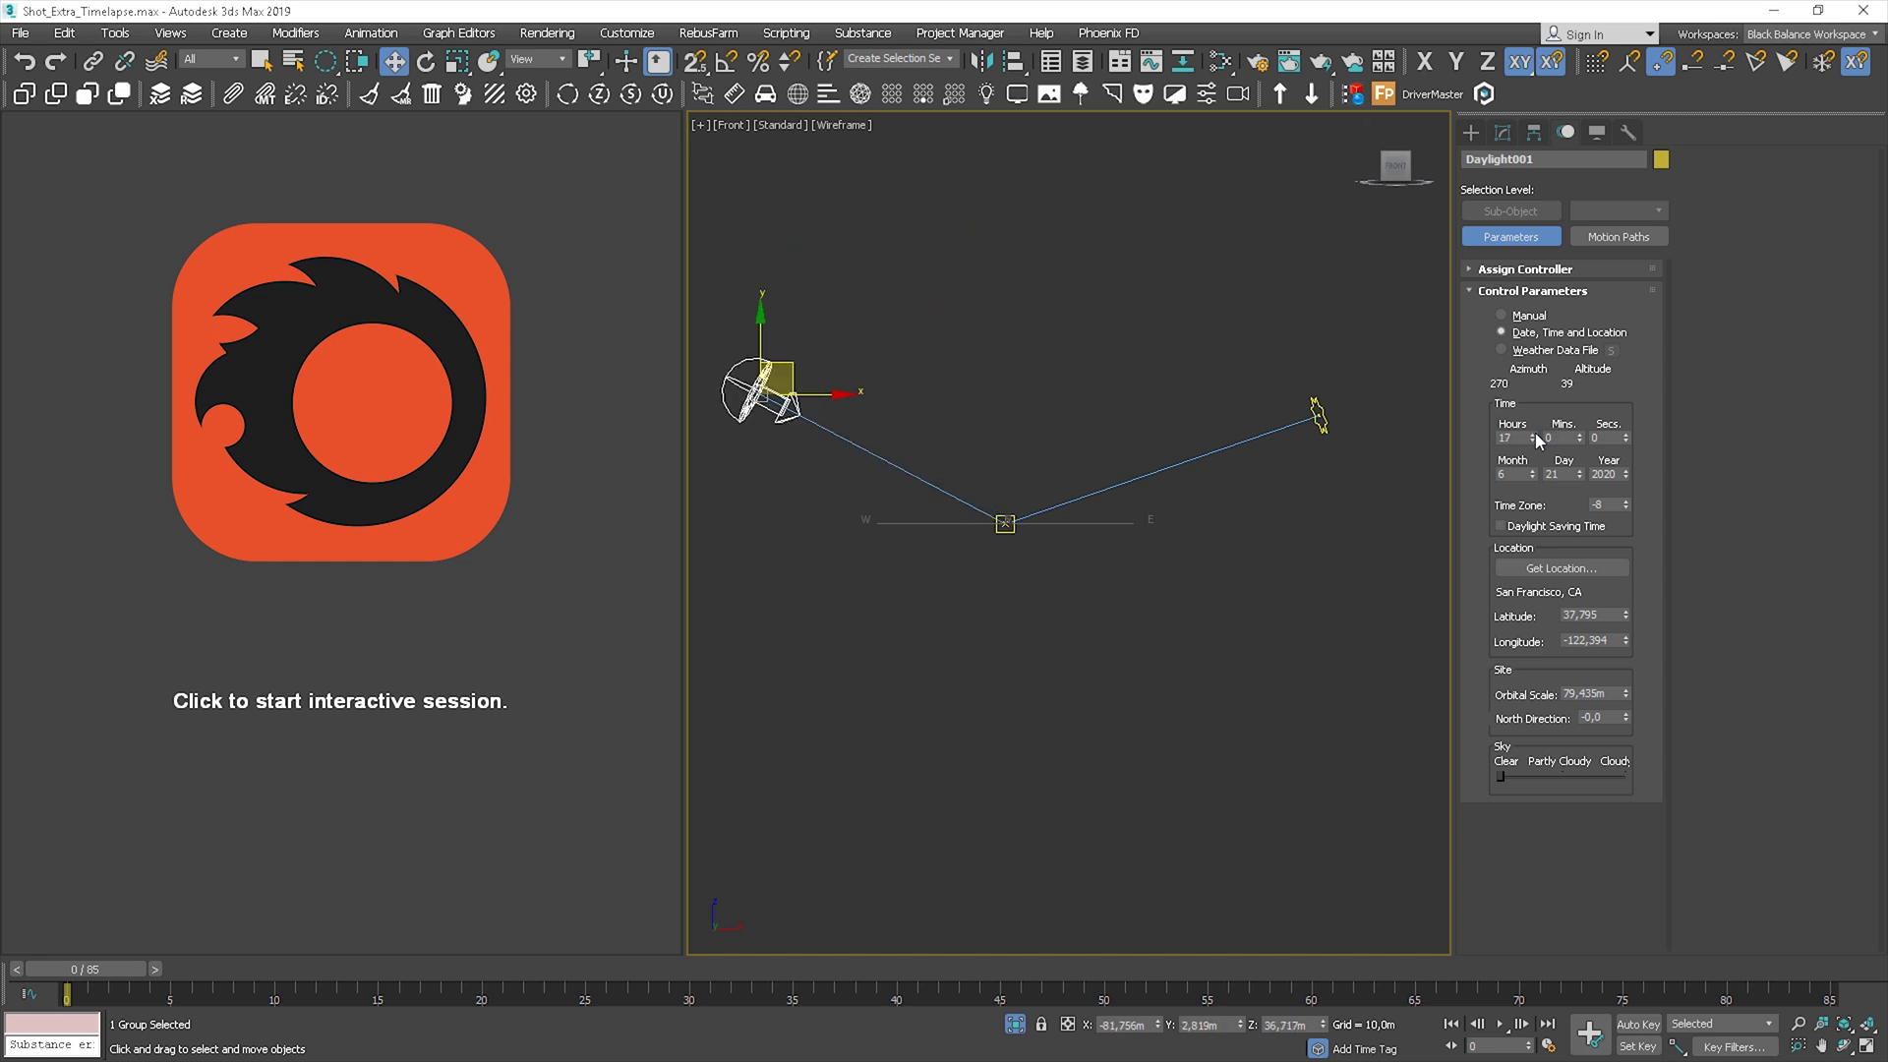
pyautogui.click(1536, 433)
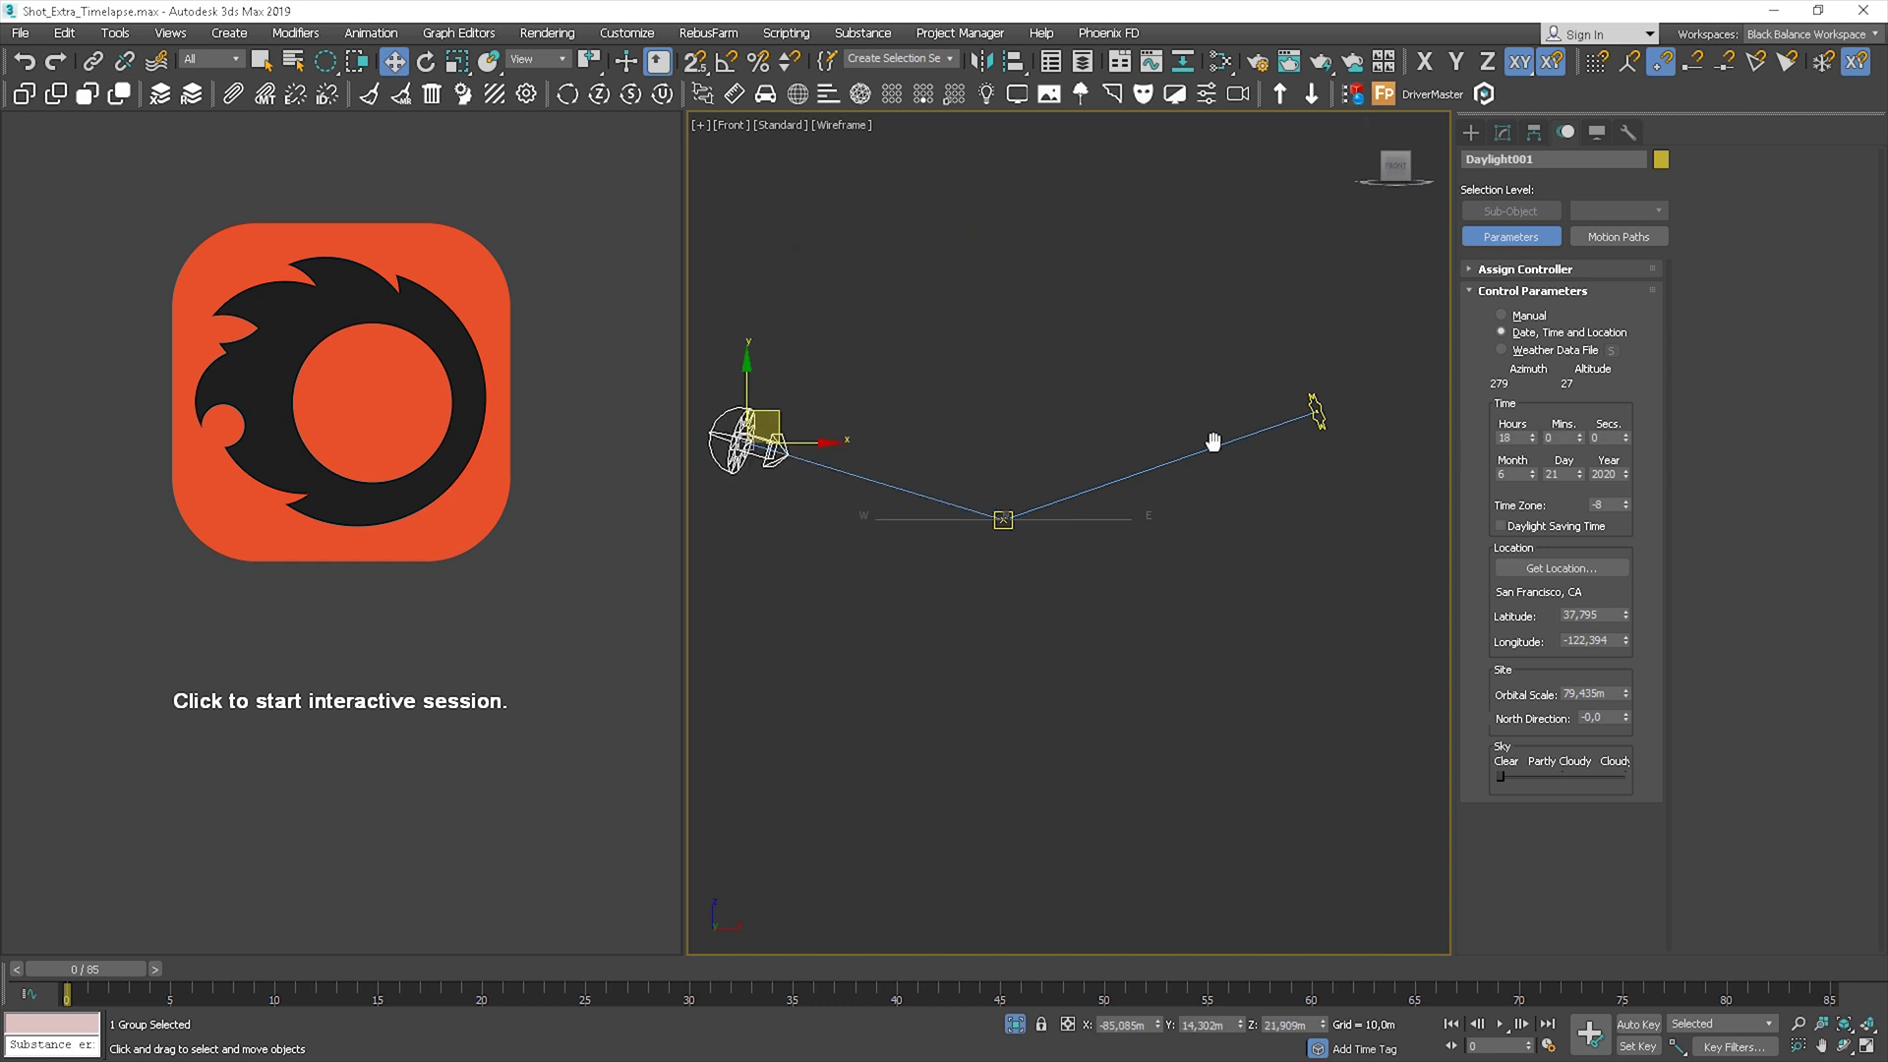
# Rotate the compass rose about 180° on Z in the Top view.
pyautogui.press('t')
pyautogui.moveTo(1213, 443); pyautogui.dragTo(1038, 438, button='middle')
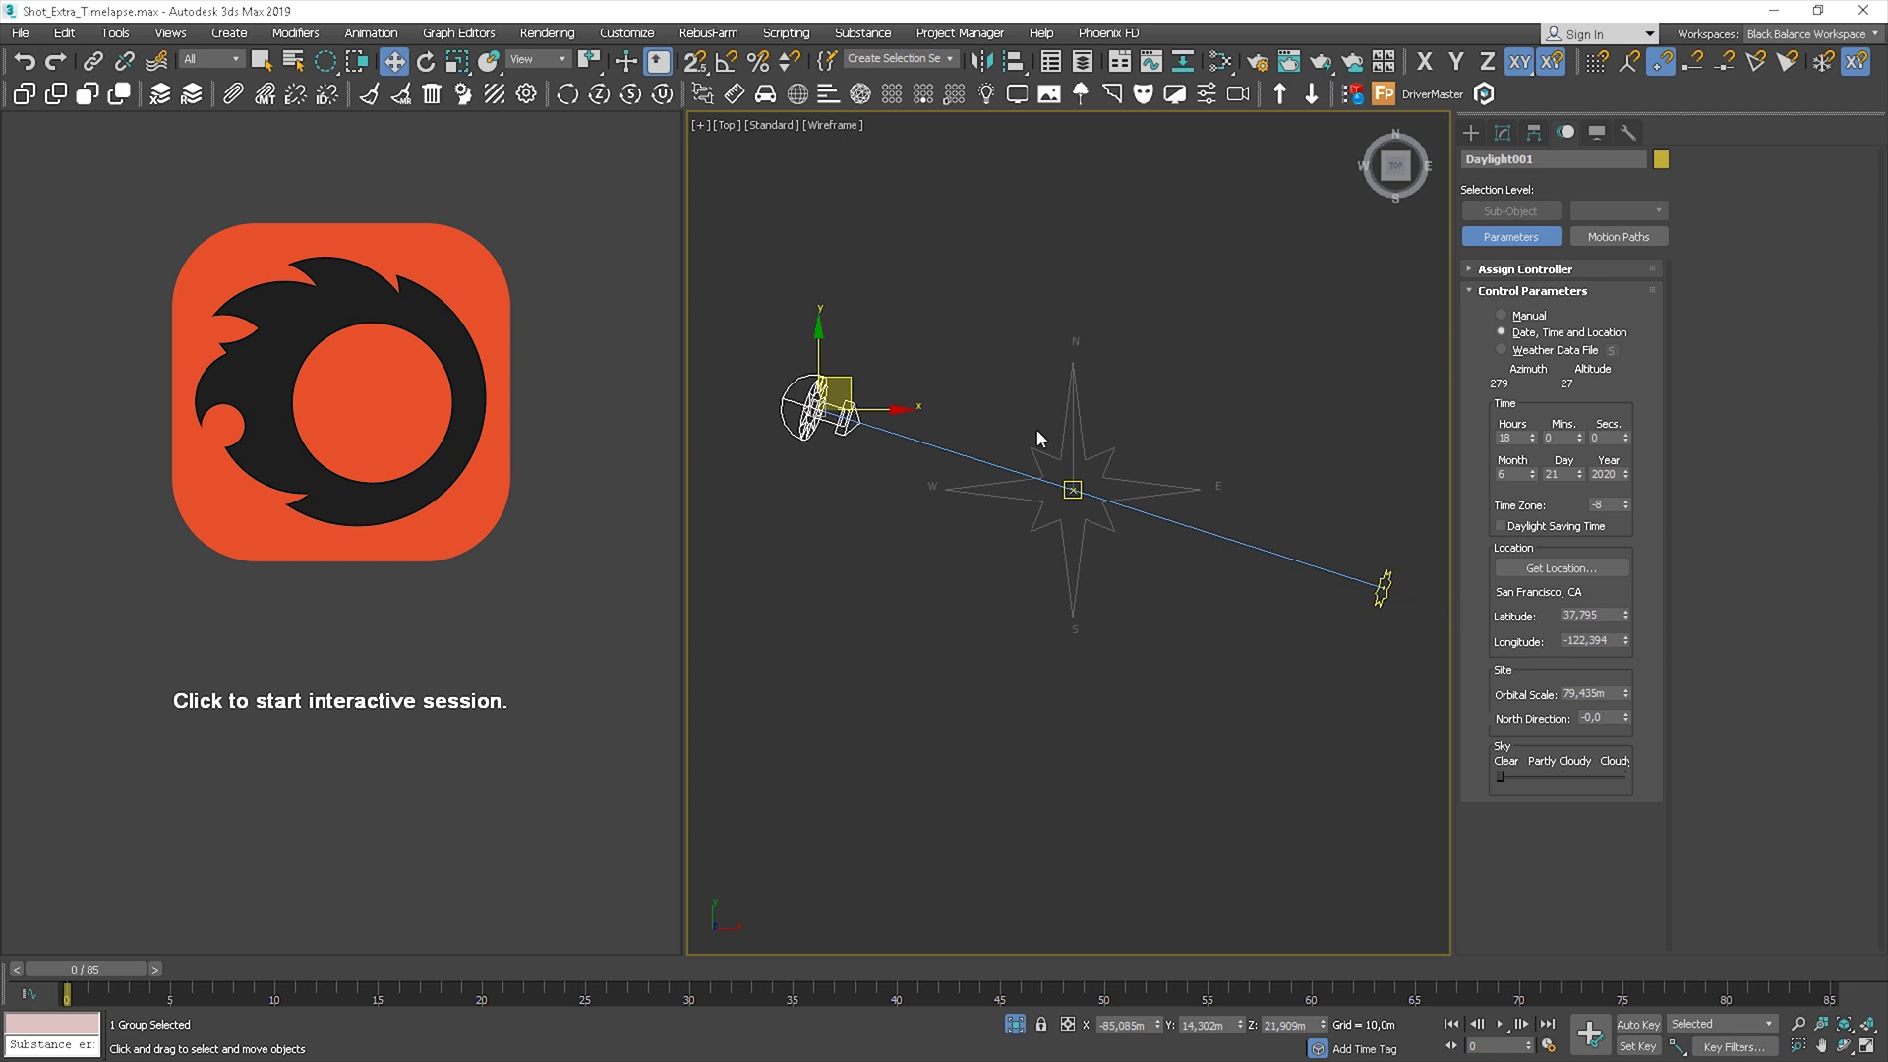
pyautogui.click(1138, 476)
pyautogui.press('e')
pyautogui.moveTo(1127, 540); pyautogui.dragTo(1509, 382)
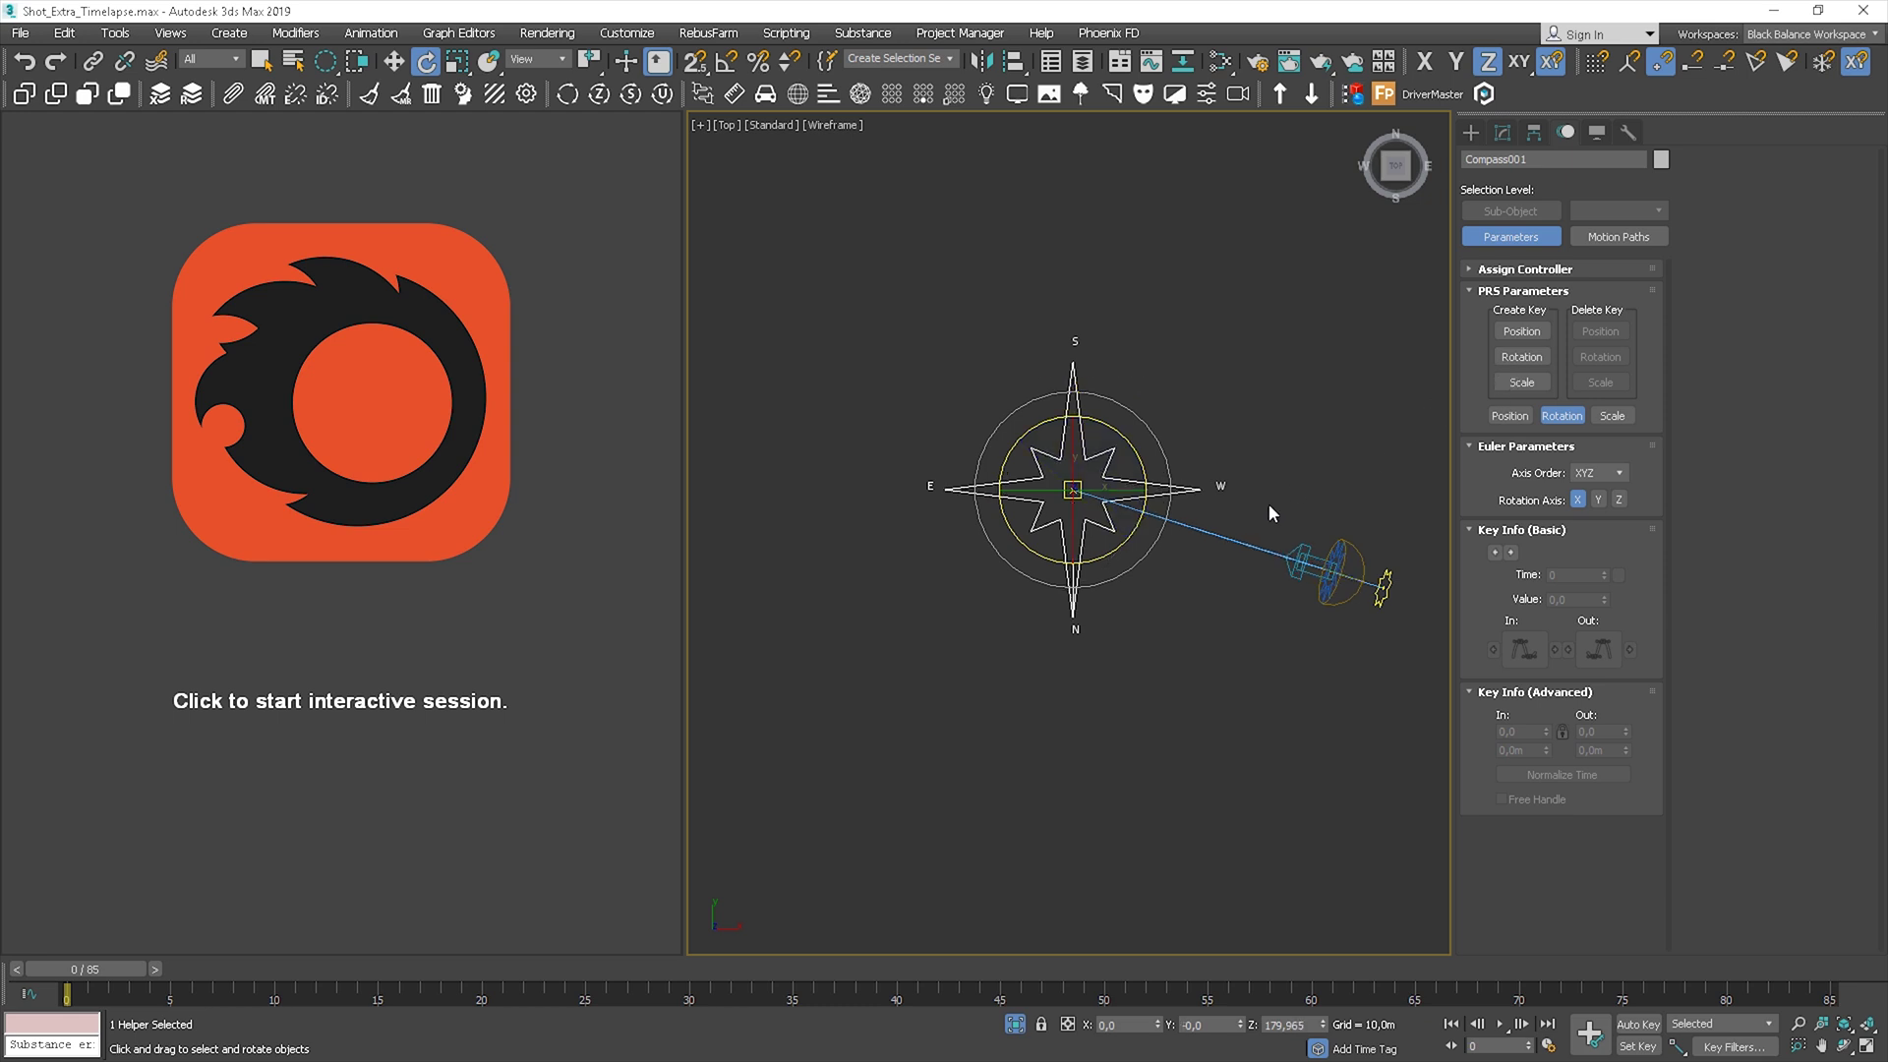
pyautogui.press('f')
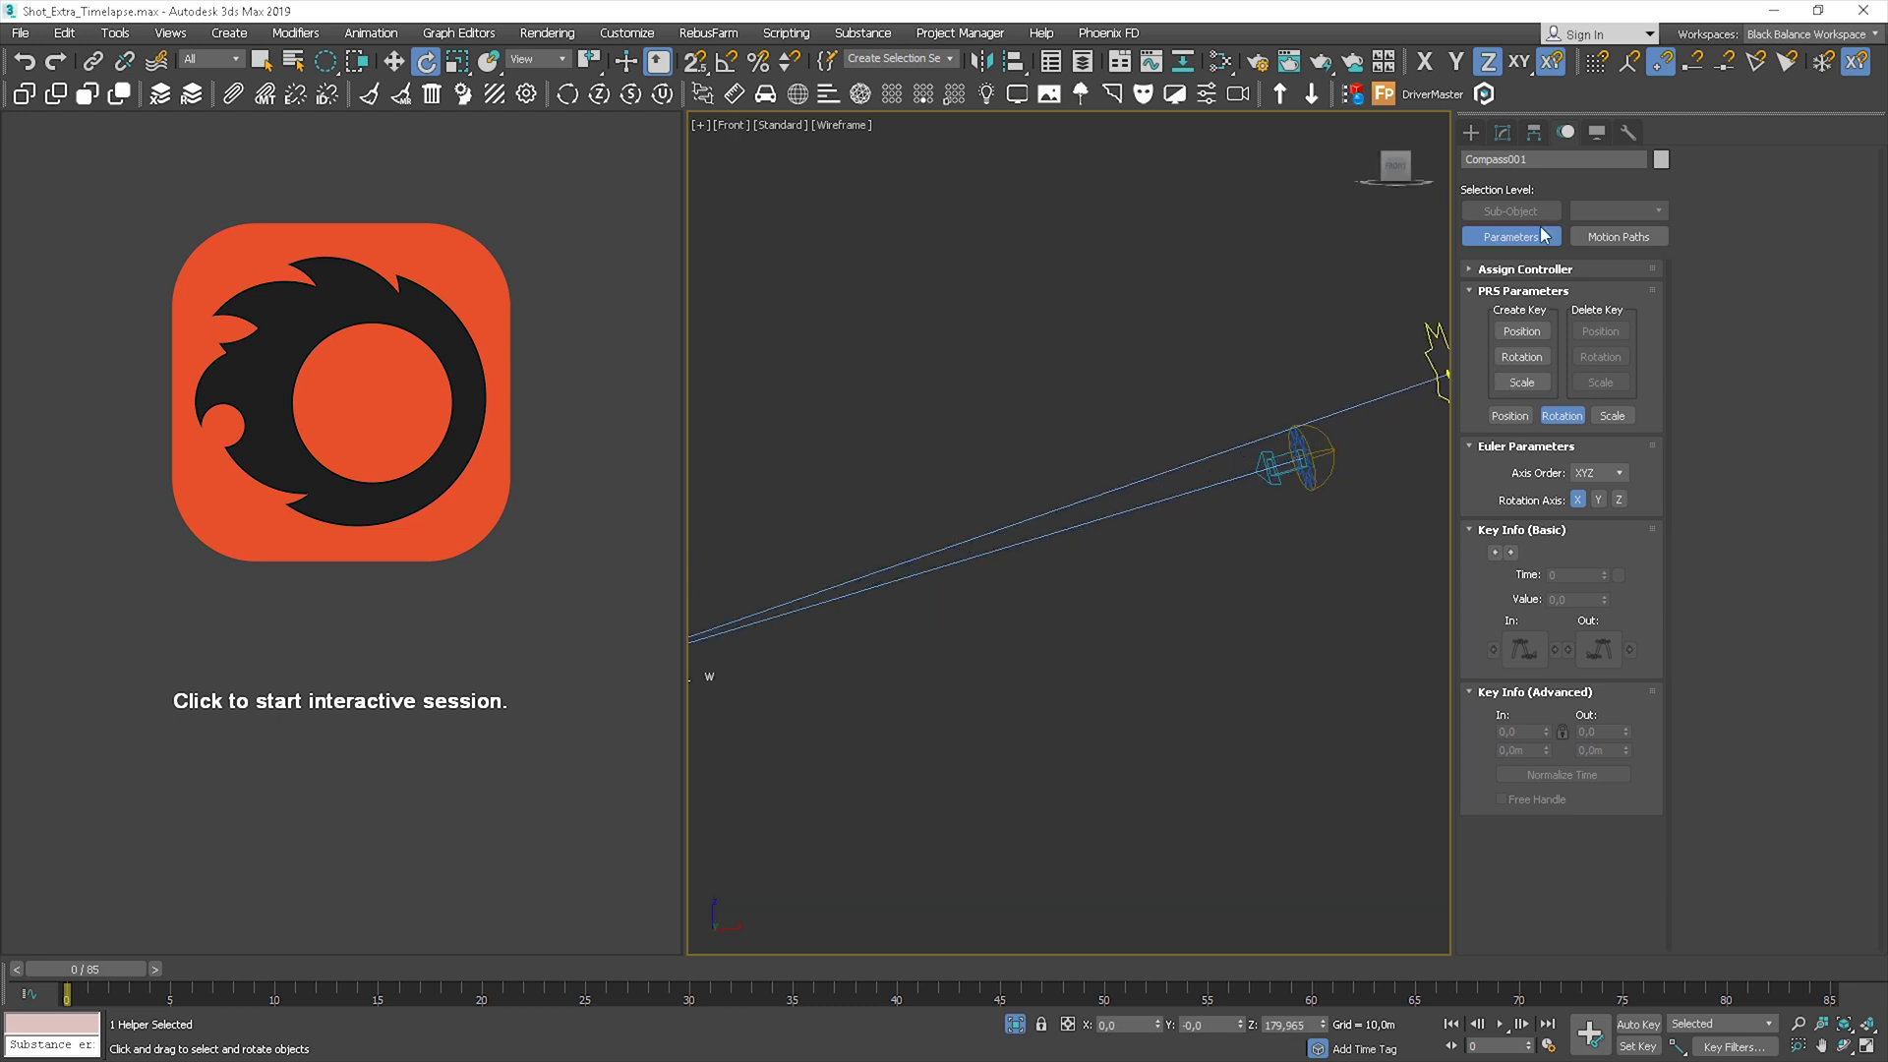
# Set Daylight001's time back to 17:47 in the Motion panel.
pyautogui.click(1514, 143)
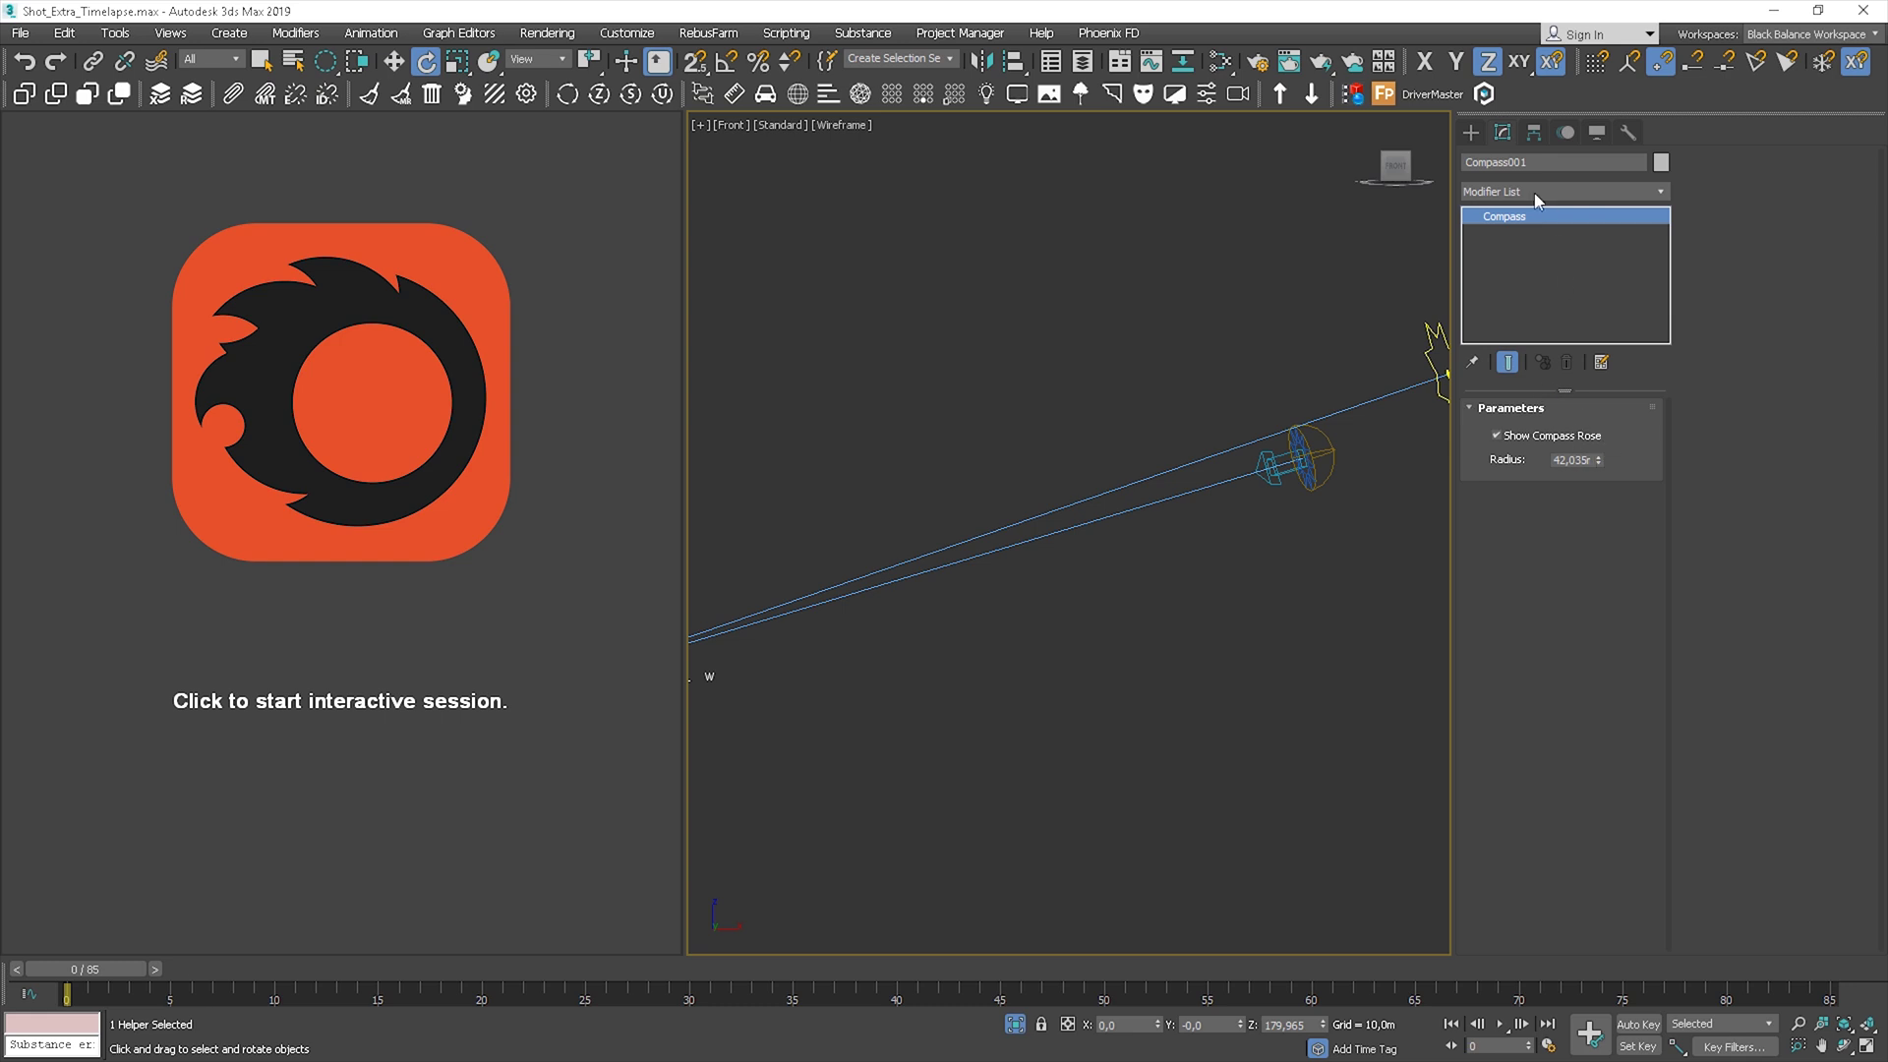
pyautogui.click(1303, 454)
pyautogui.click(1565, 132)
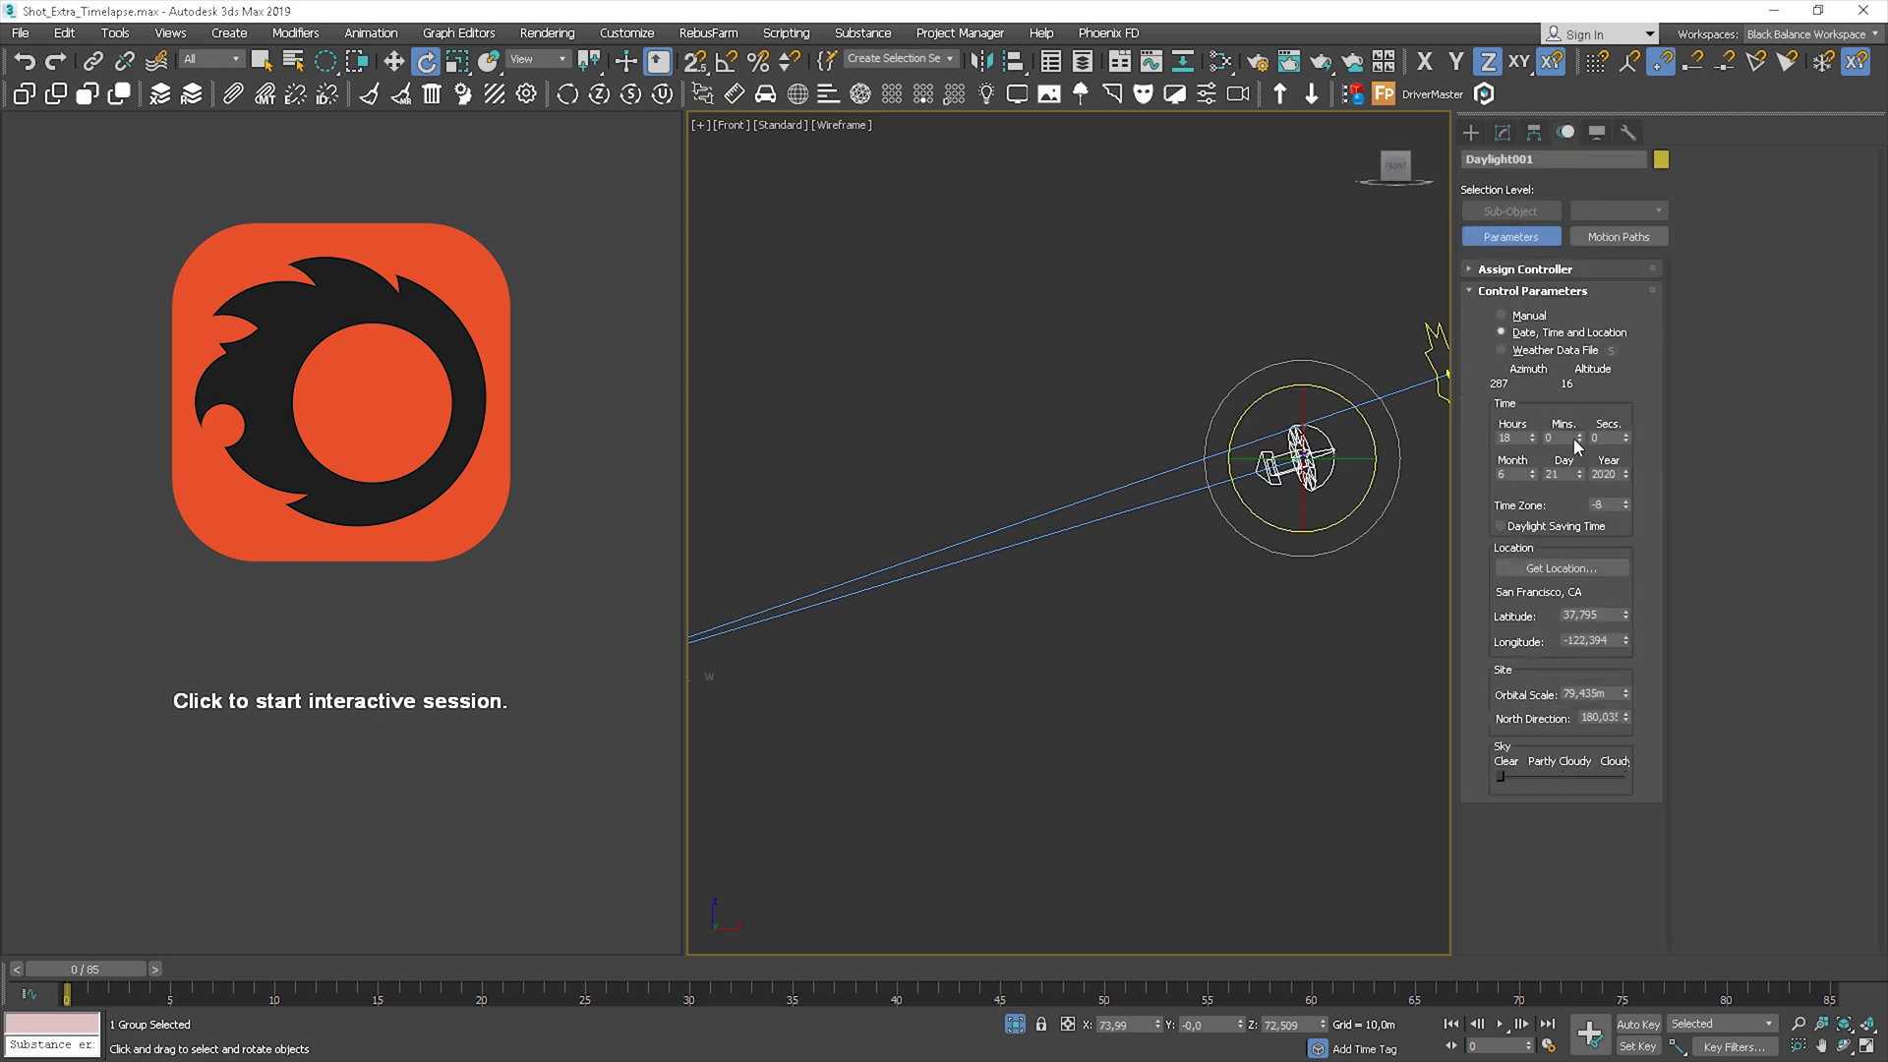
pyautogui.click(1532, 441)
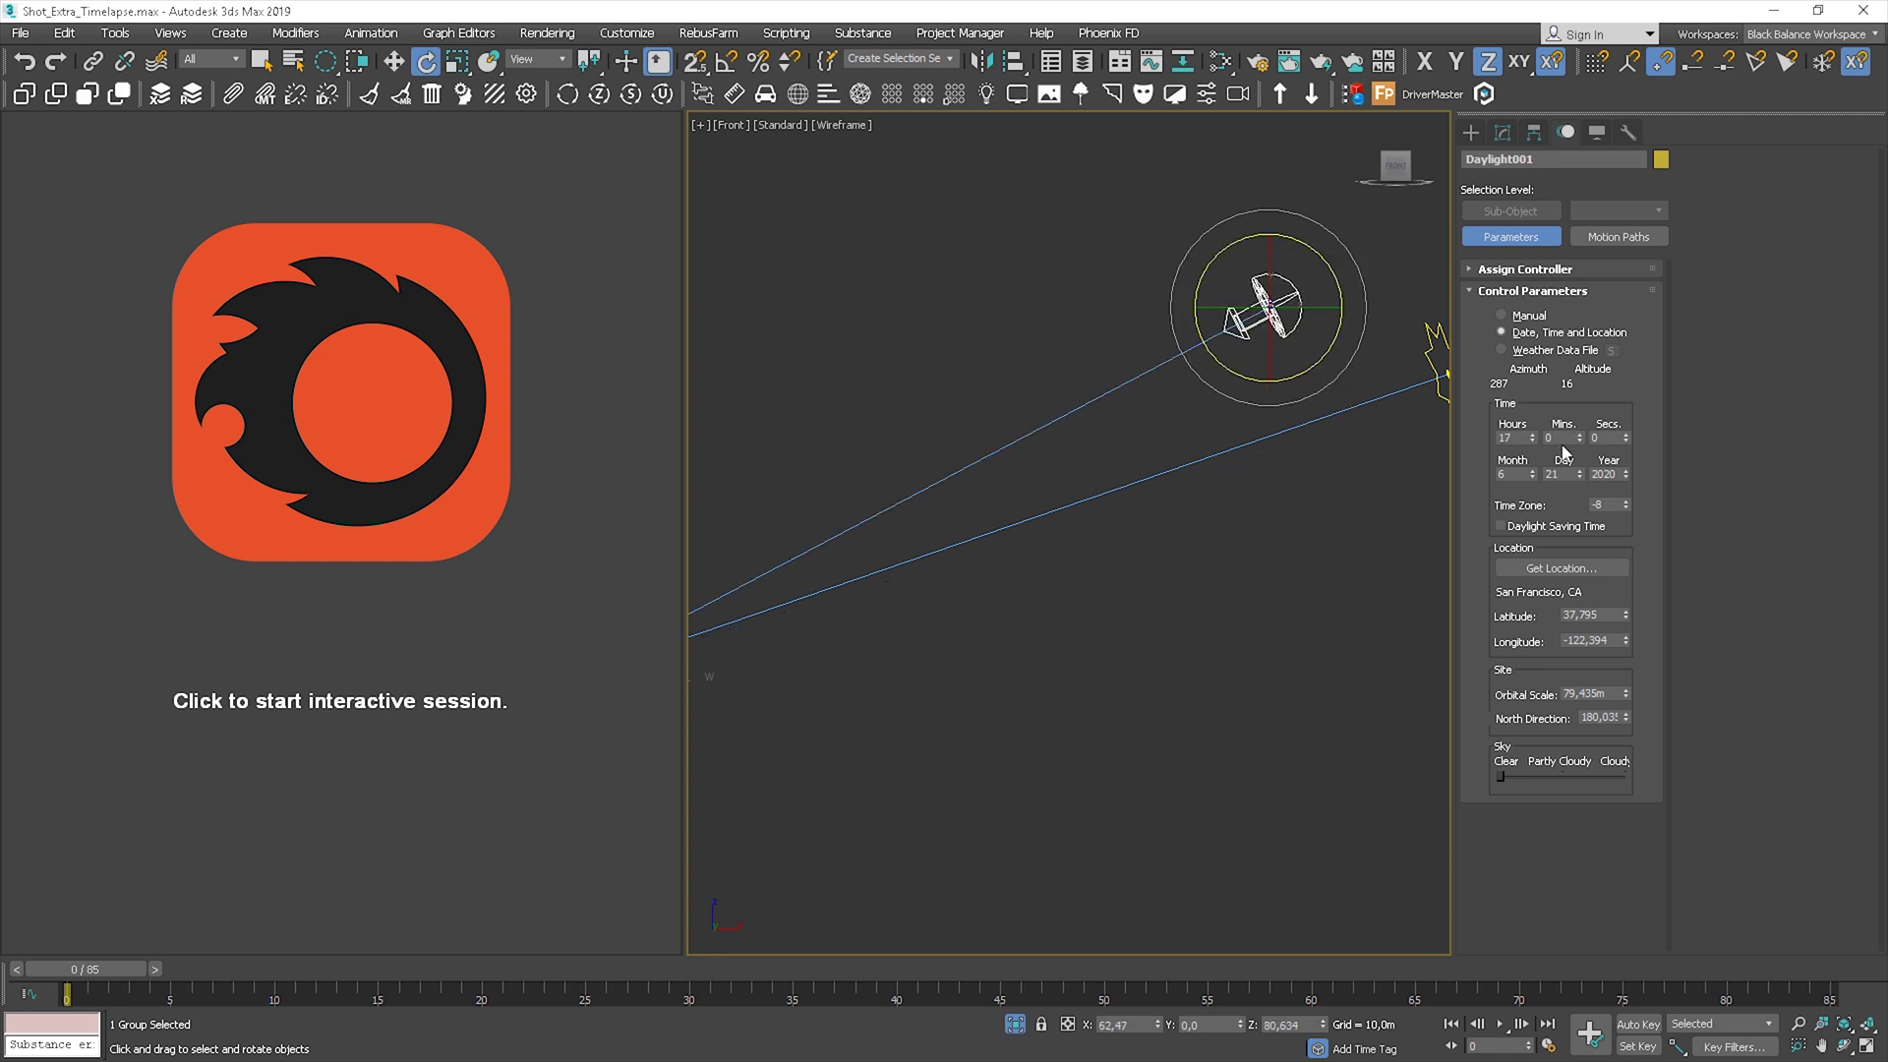
pyautogui.moveTo(1581, 439); pyautogui.dragTo(1577, 383)
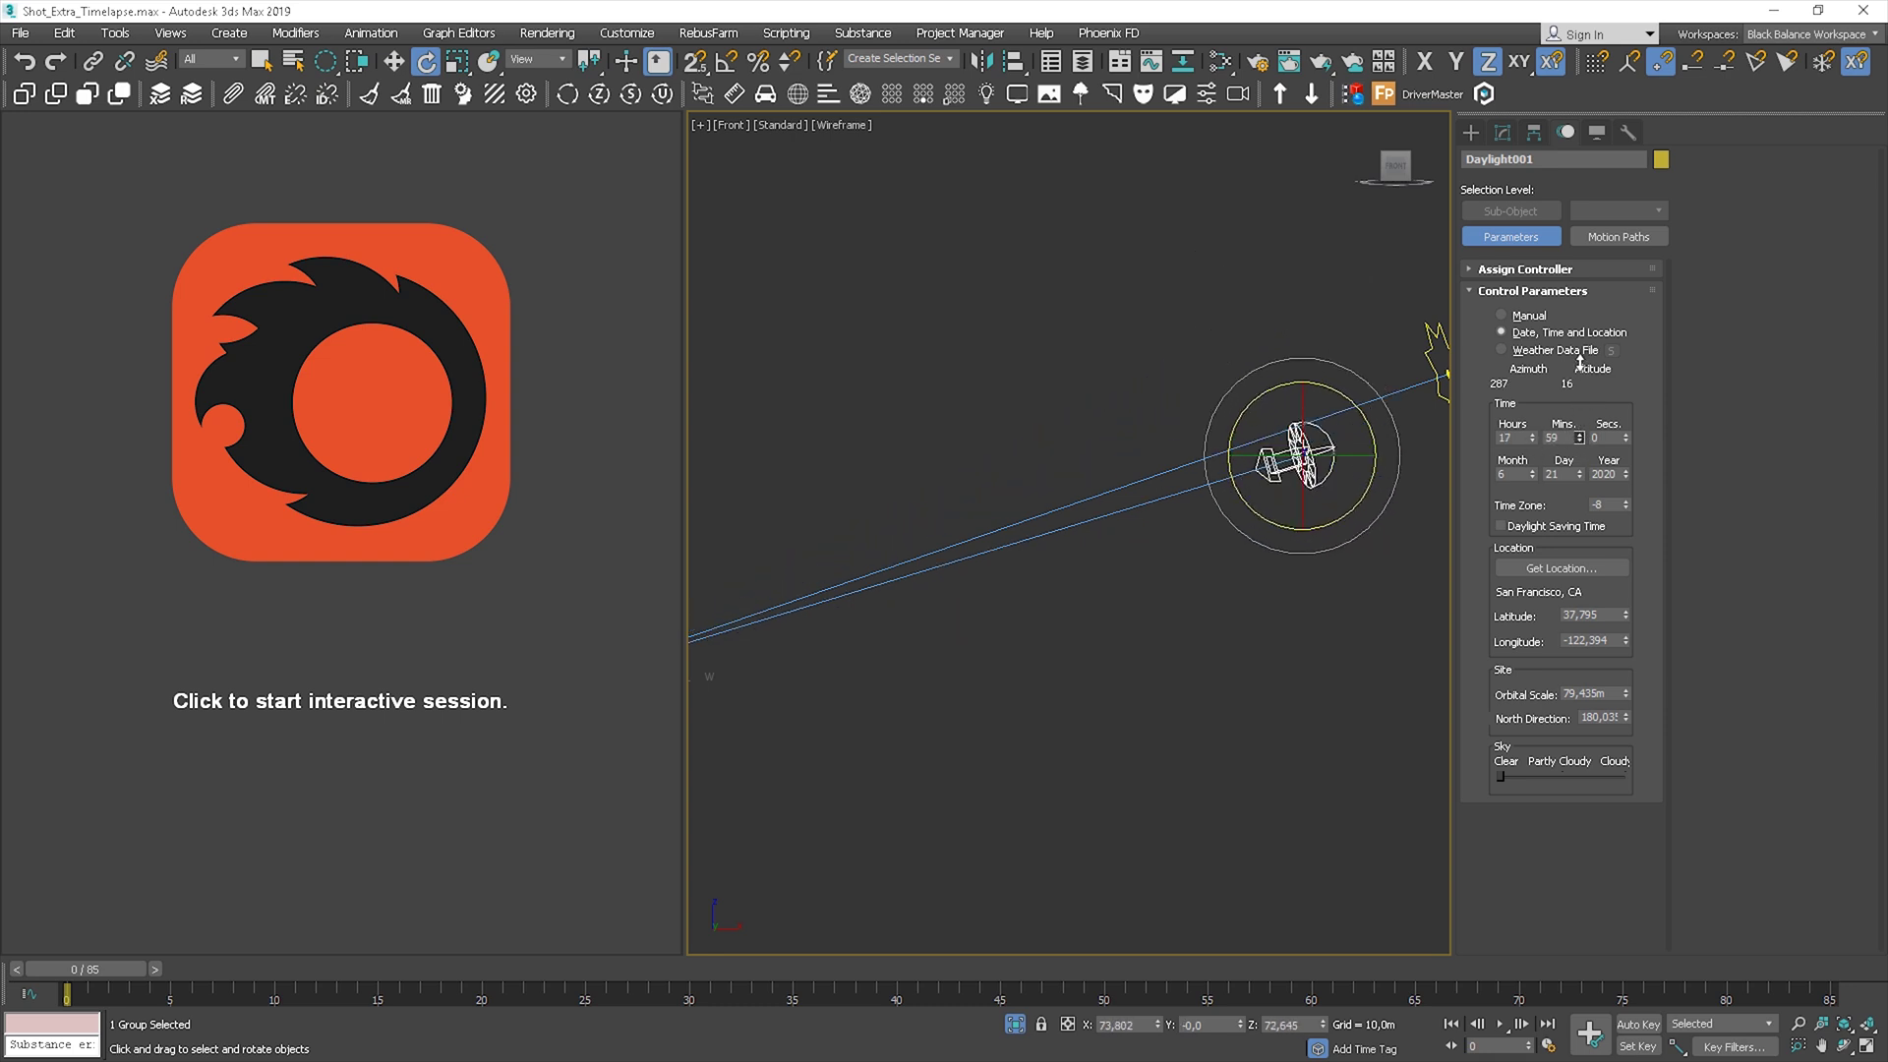
pyautogui.moveTo(1579, 434); pyautogui.dragTo(1576, 442)
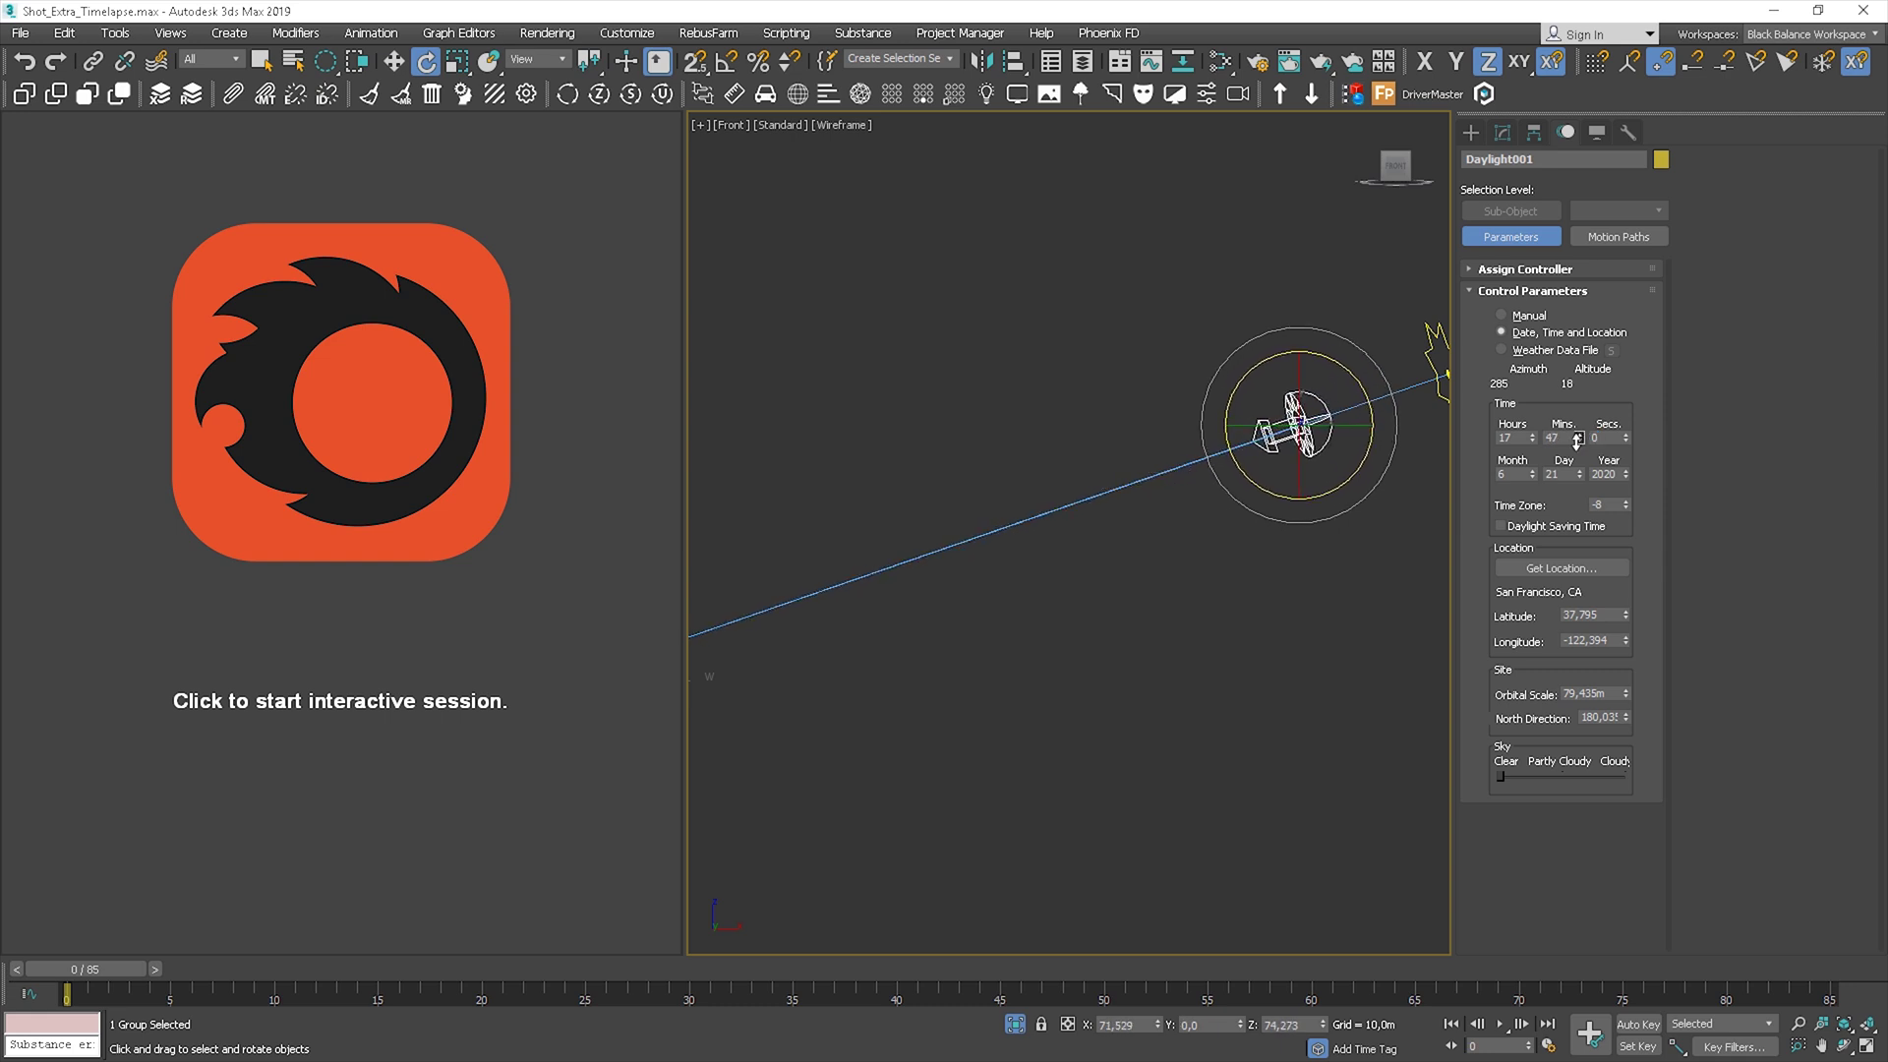
# Fine-tune the compass rotation to about 178° and deselect to see the whole street.
pyautogui.press('t')
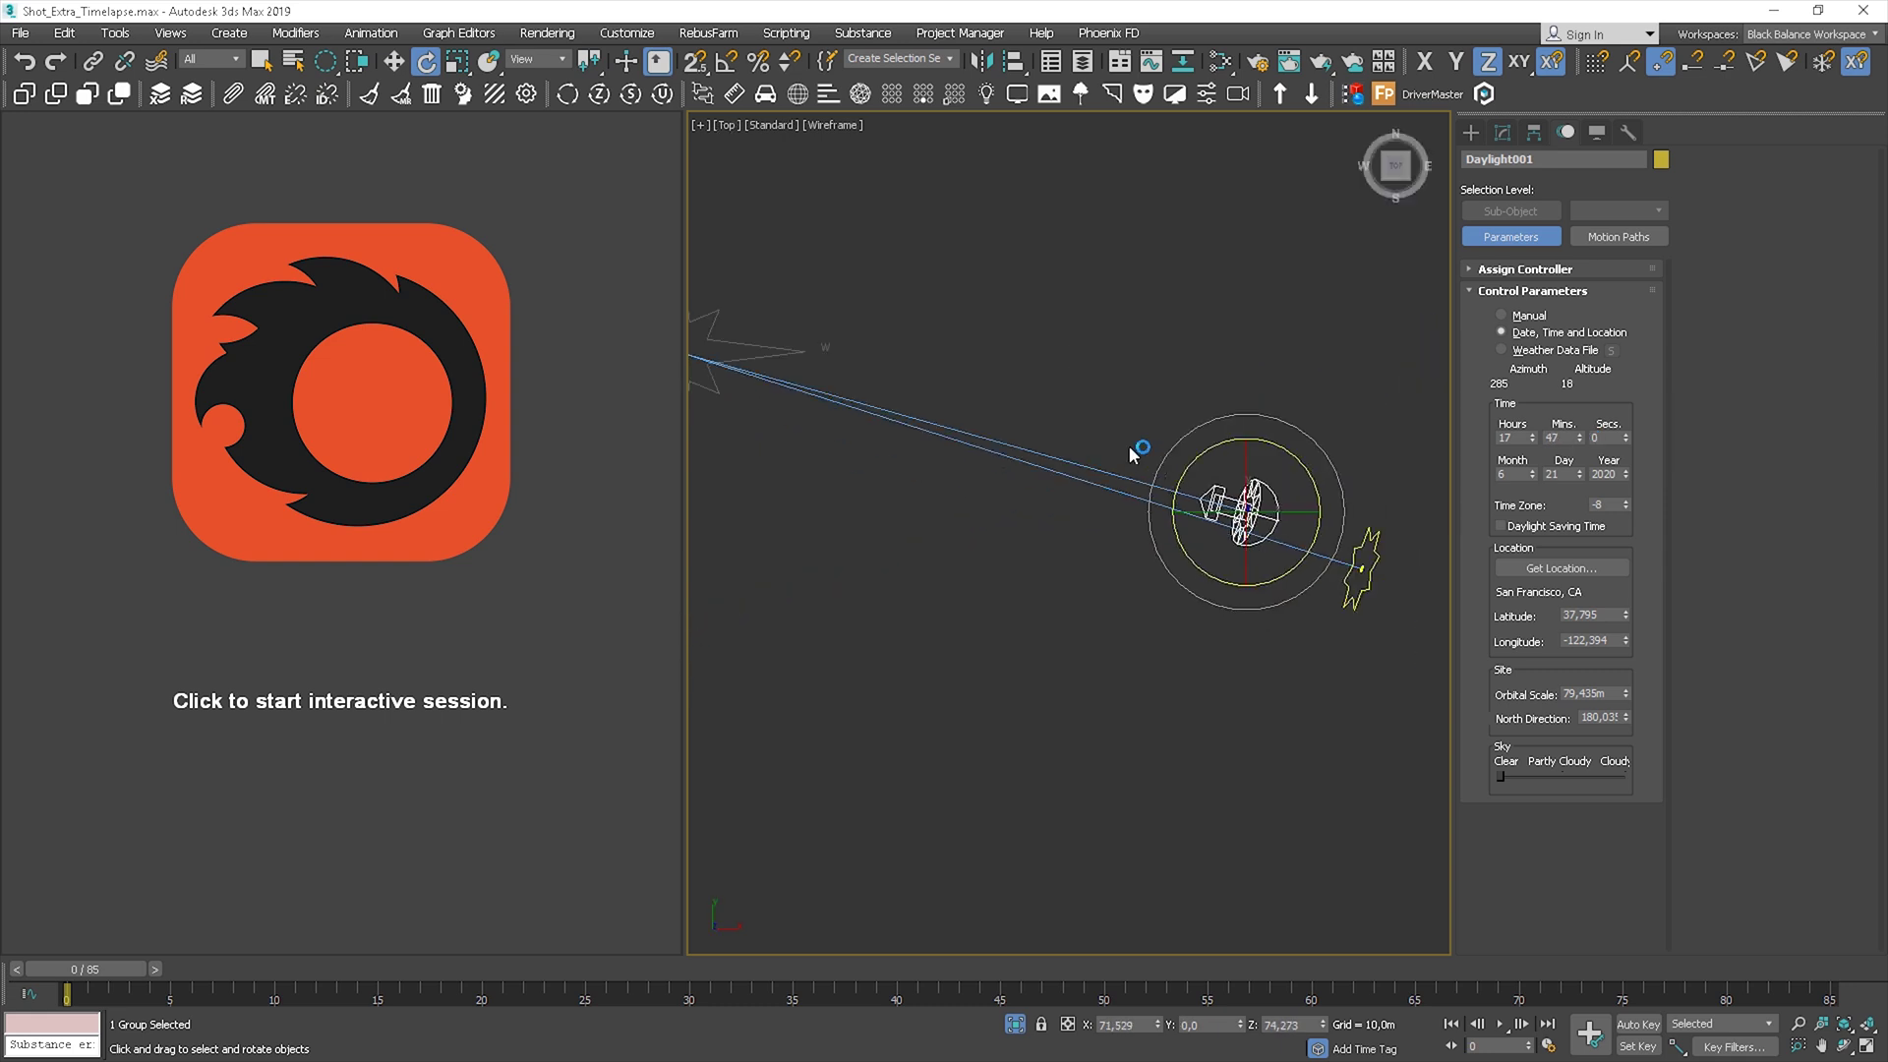
pyautogui.moveTo(949, 374); pyautogui.dragTo(1094, 417, button='middle')
pyautogui.click(936, 394)
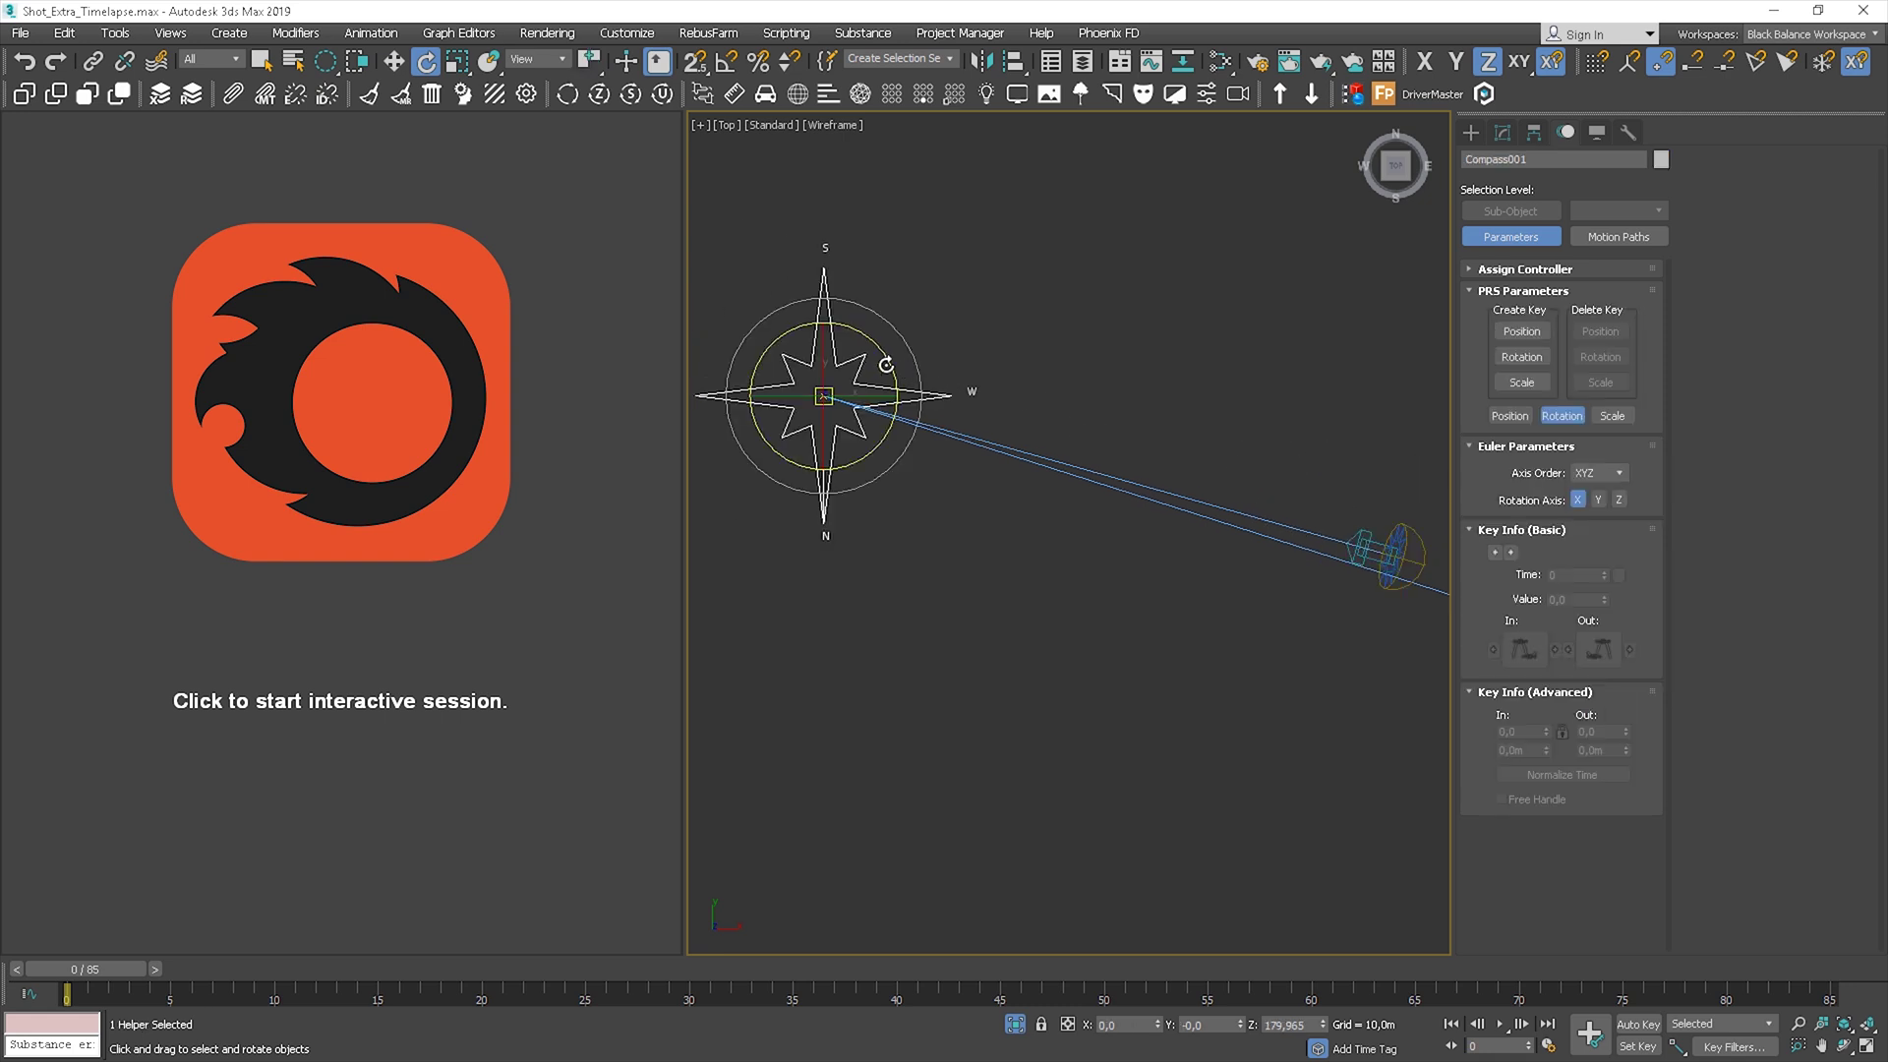
pyautogui.moveTo(886, 365); pyautogui.dragTo(901, 362)
pyautogui.moveTo(901, 362)
pyautogui.keyDown('alt'); pyautogui.mouseDown(button='middle')
pyautogui.moveTo(1229, 522)
pyautogui.moveTo(992, 562)
pyautogui.mouseUp(button='middle'); pyautogui.keyUp('alt')
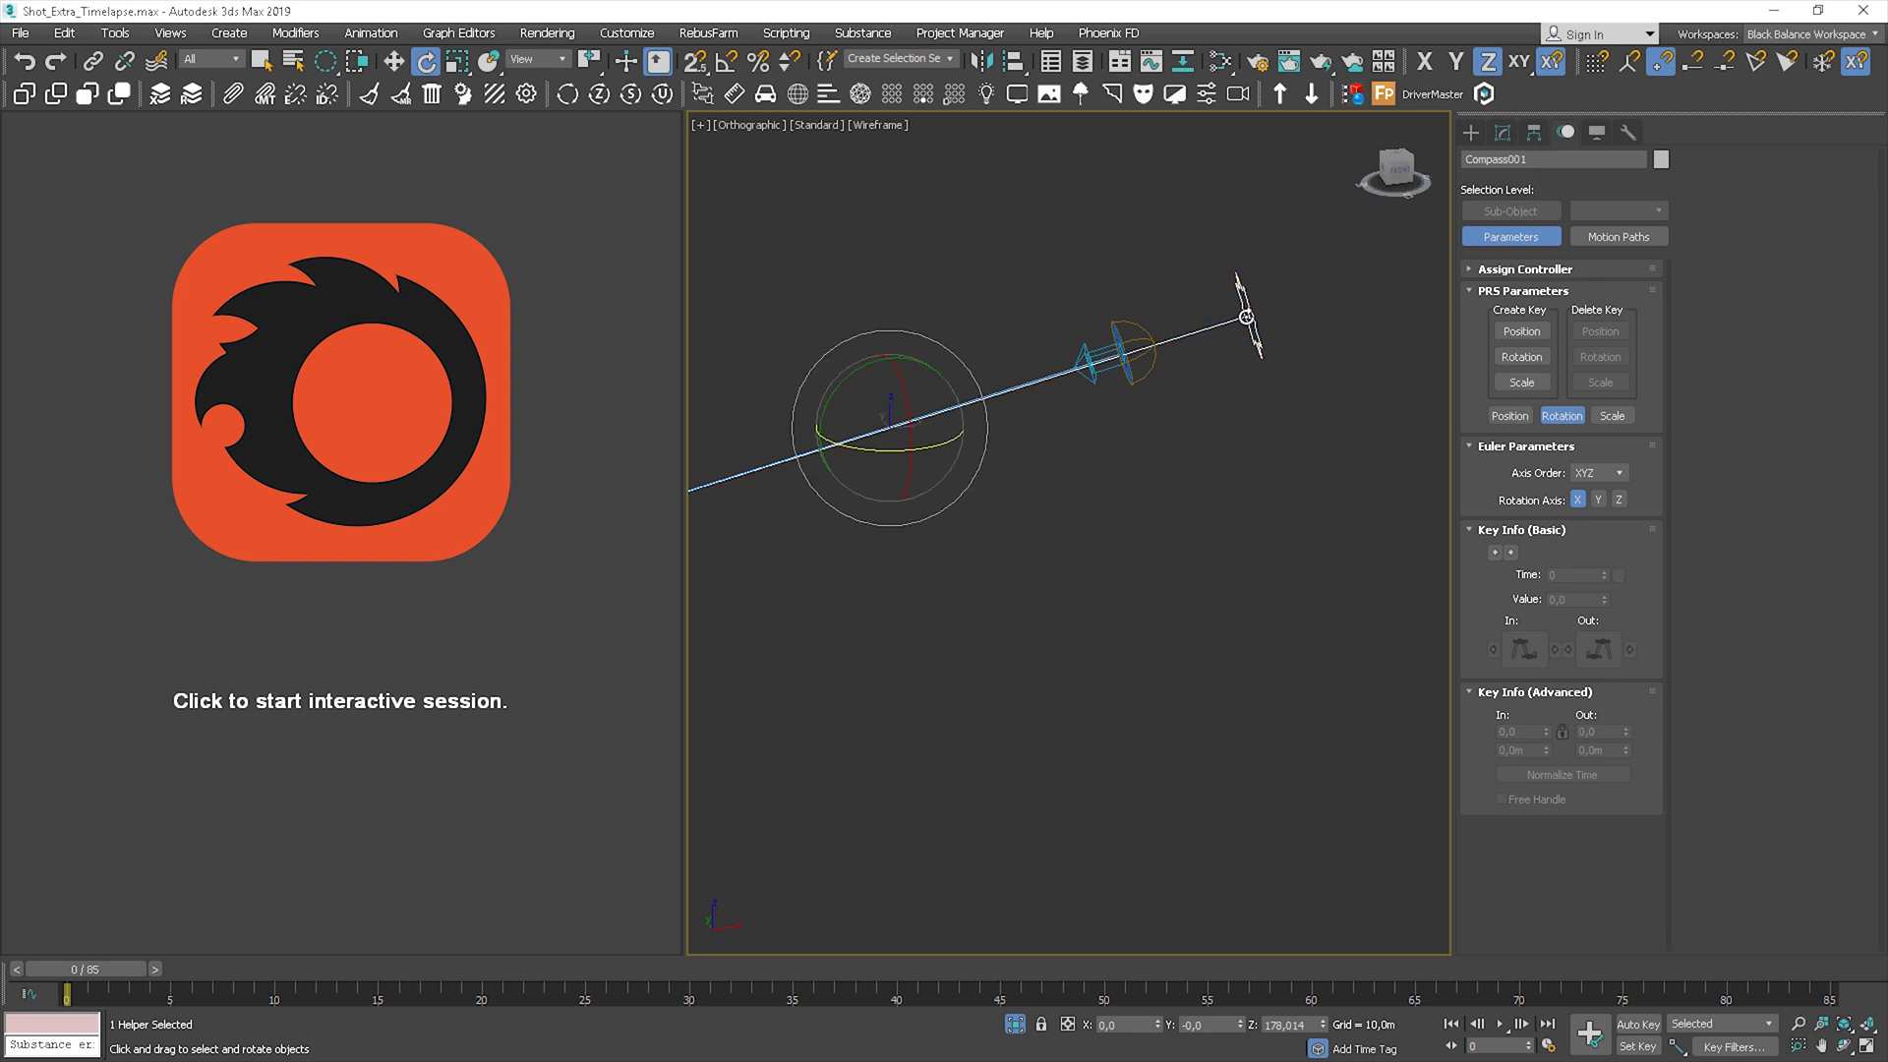
pyautogui.click(1114, 319)
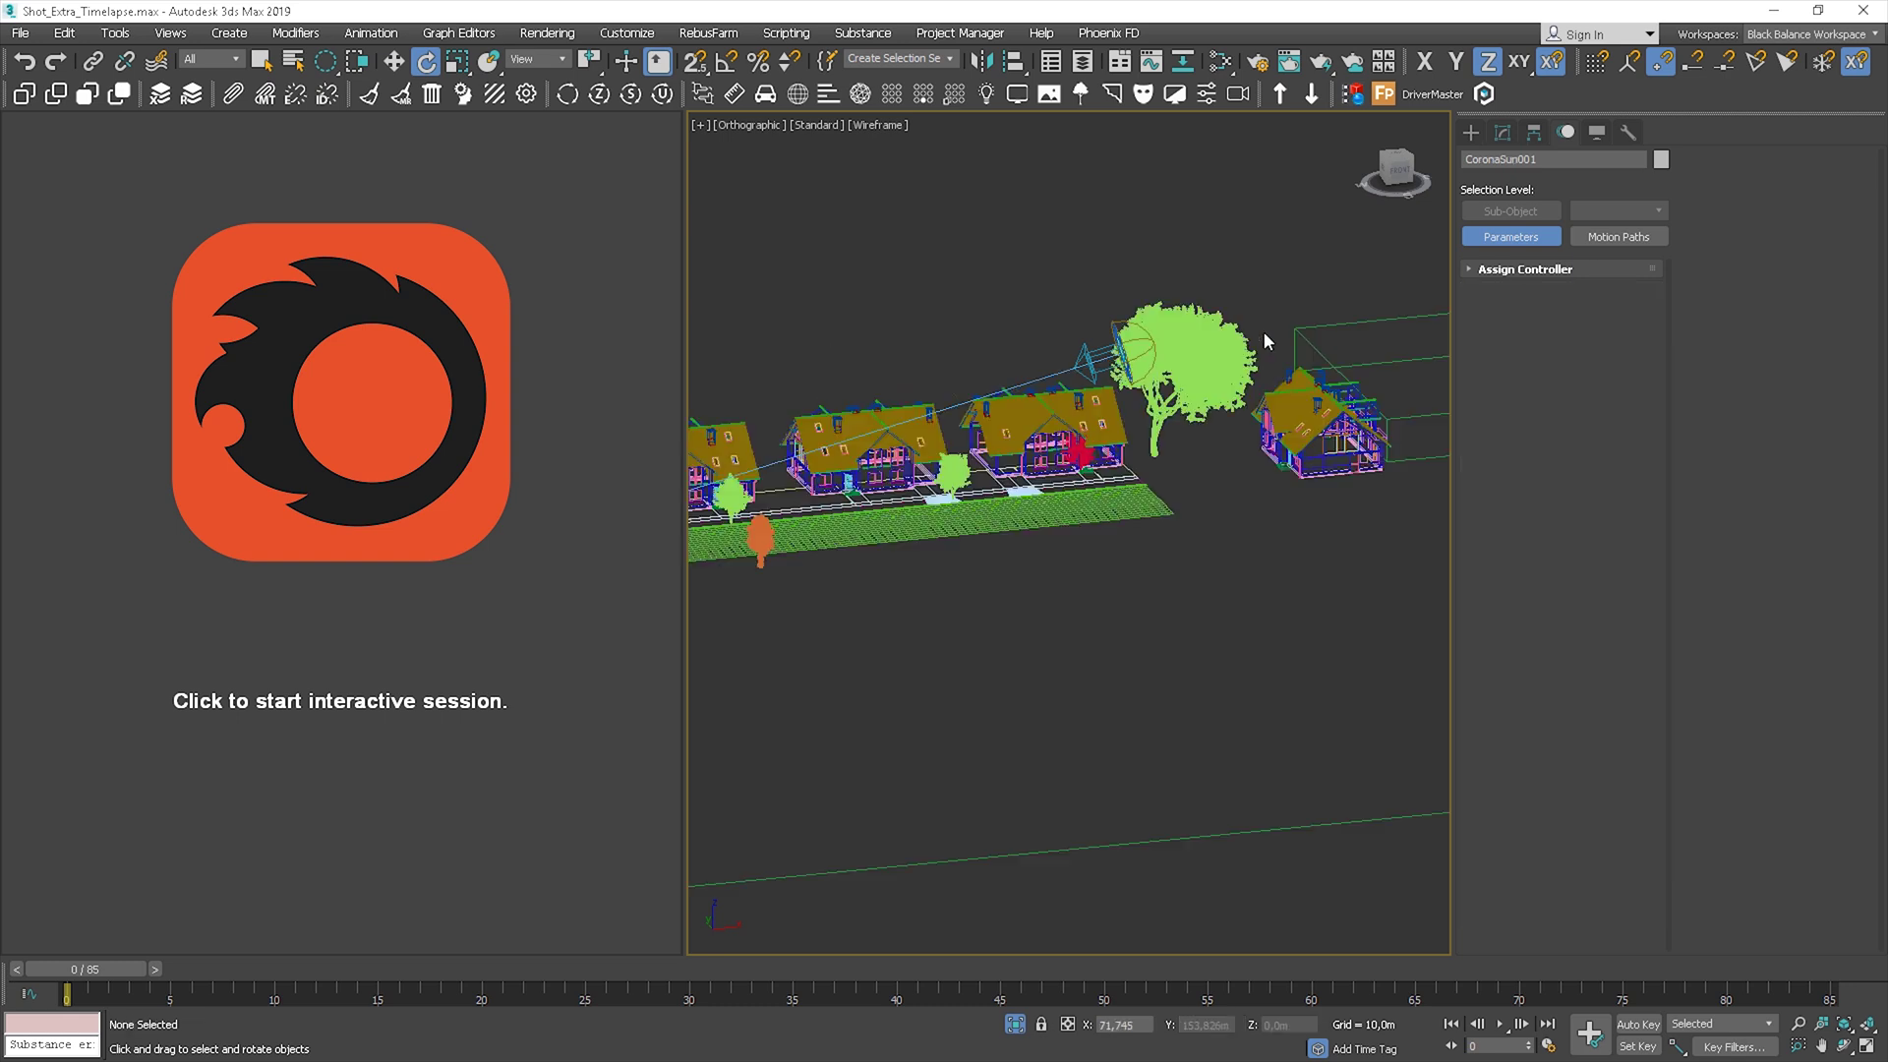
# Set Daylight001's sunlight type to Corona Sun in the Modify panel.
pyautogui.click(1116, 324)
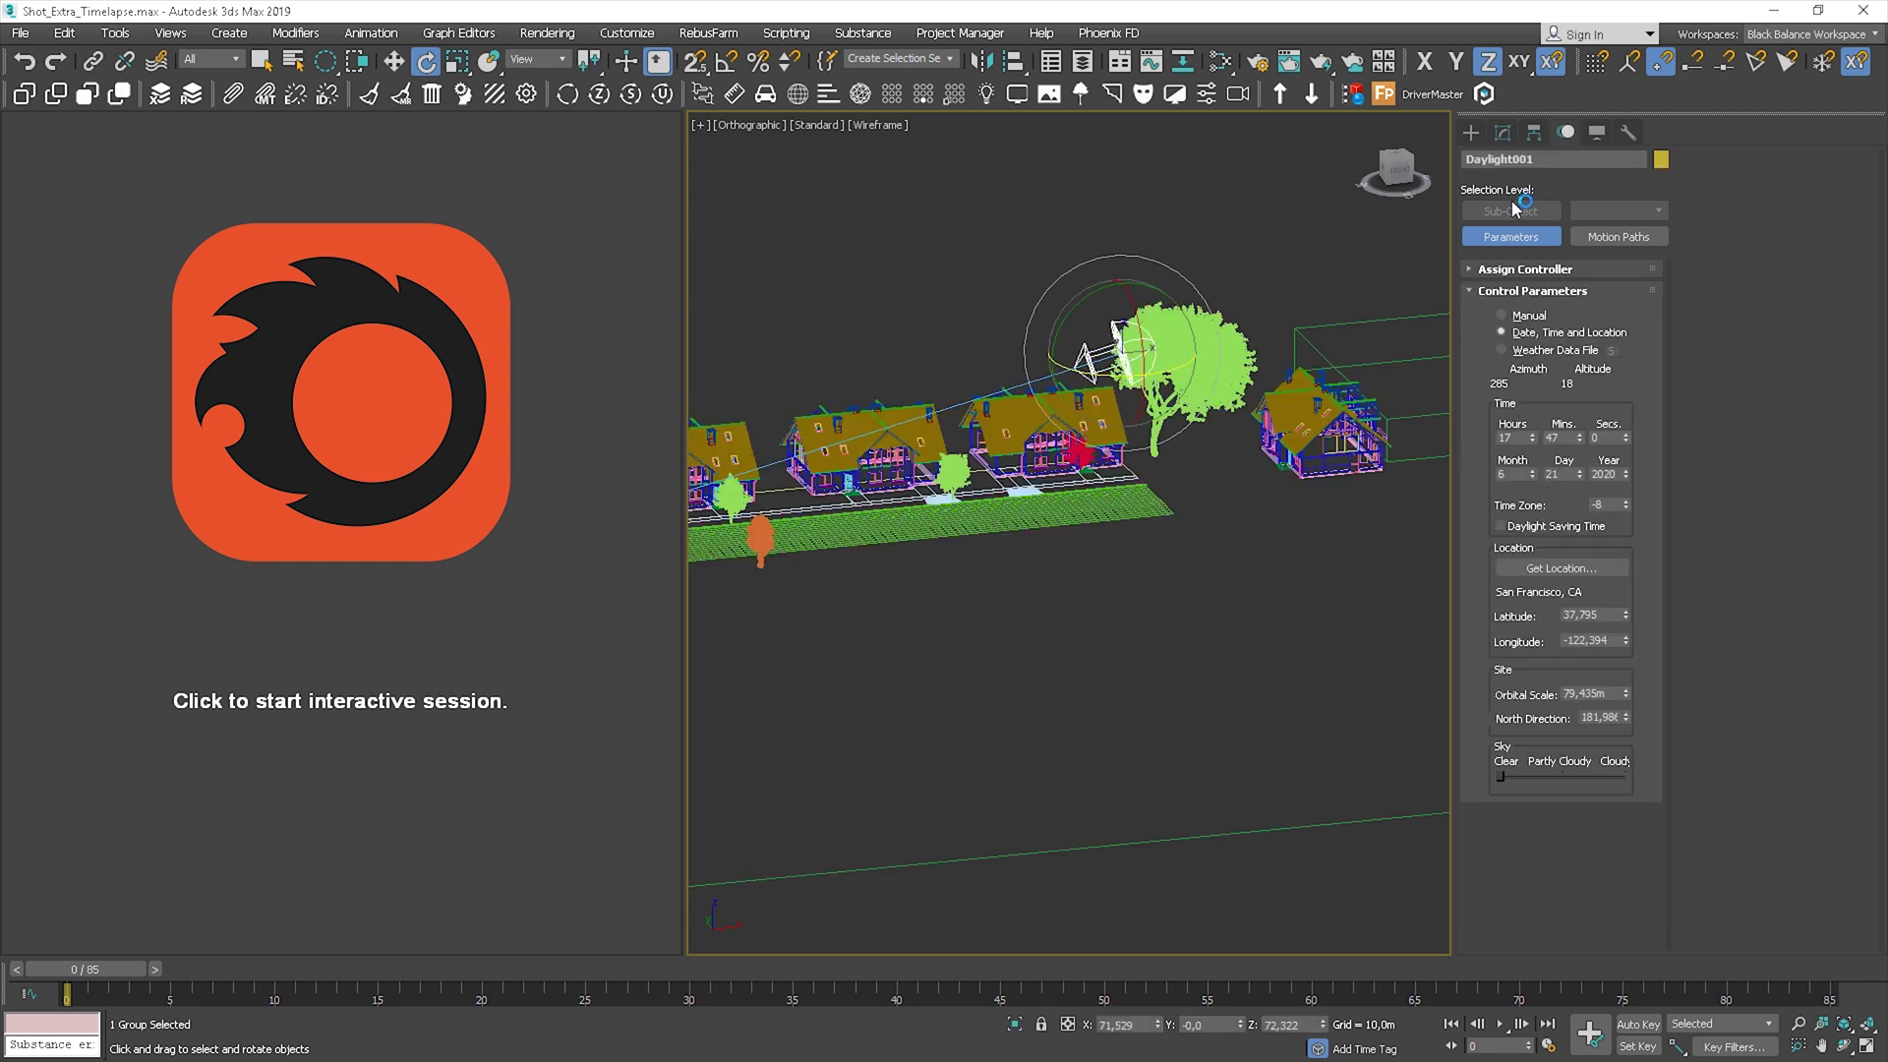
pyautogui.click(1501, 133)
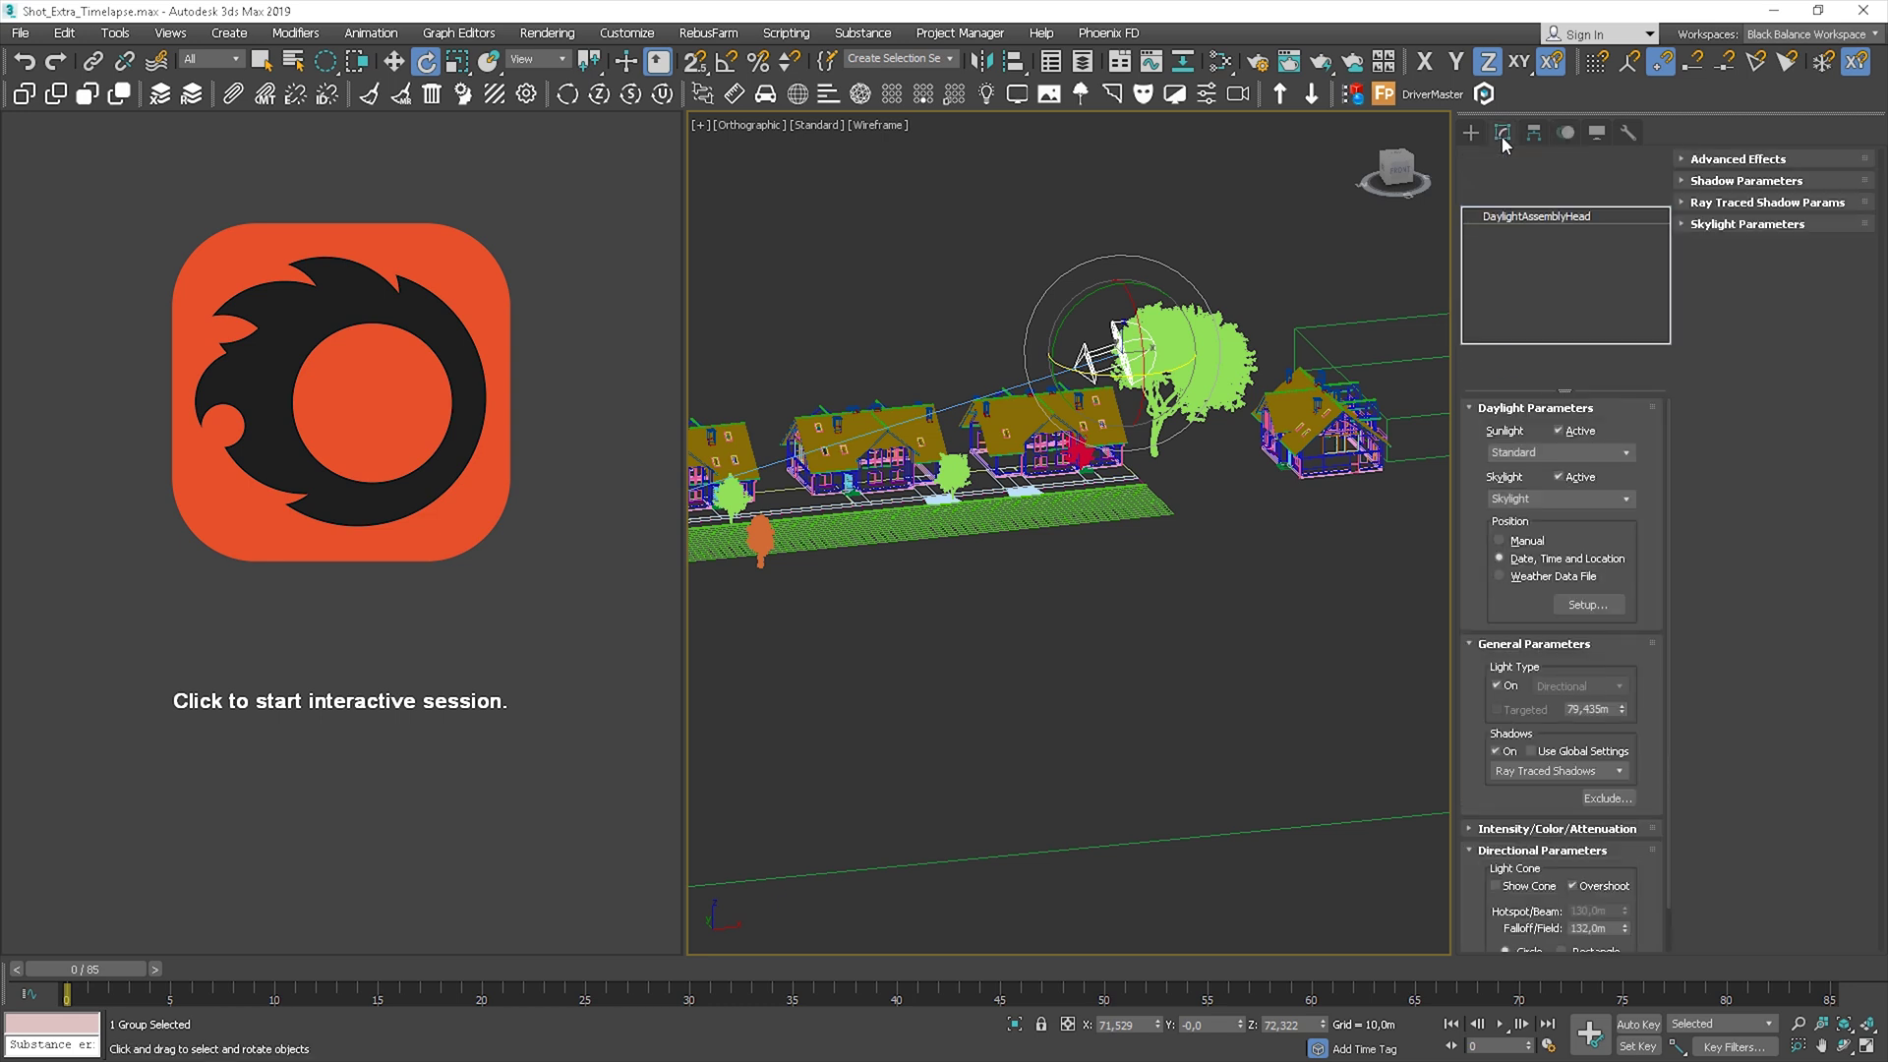
pyautogui.click(1625, 454)
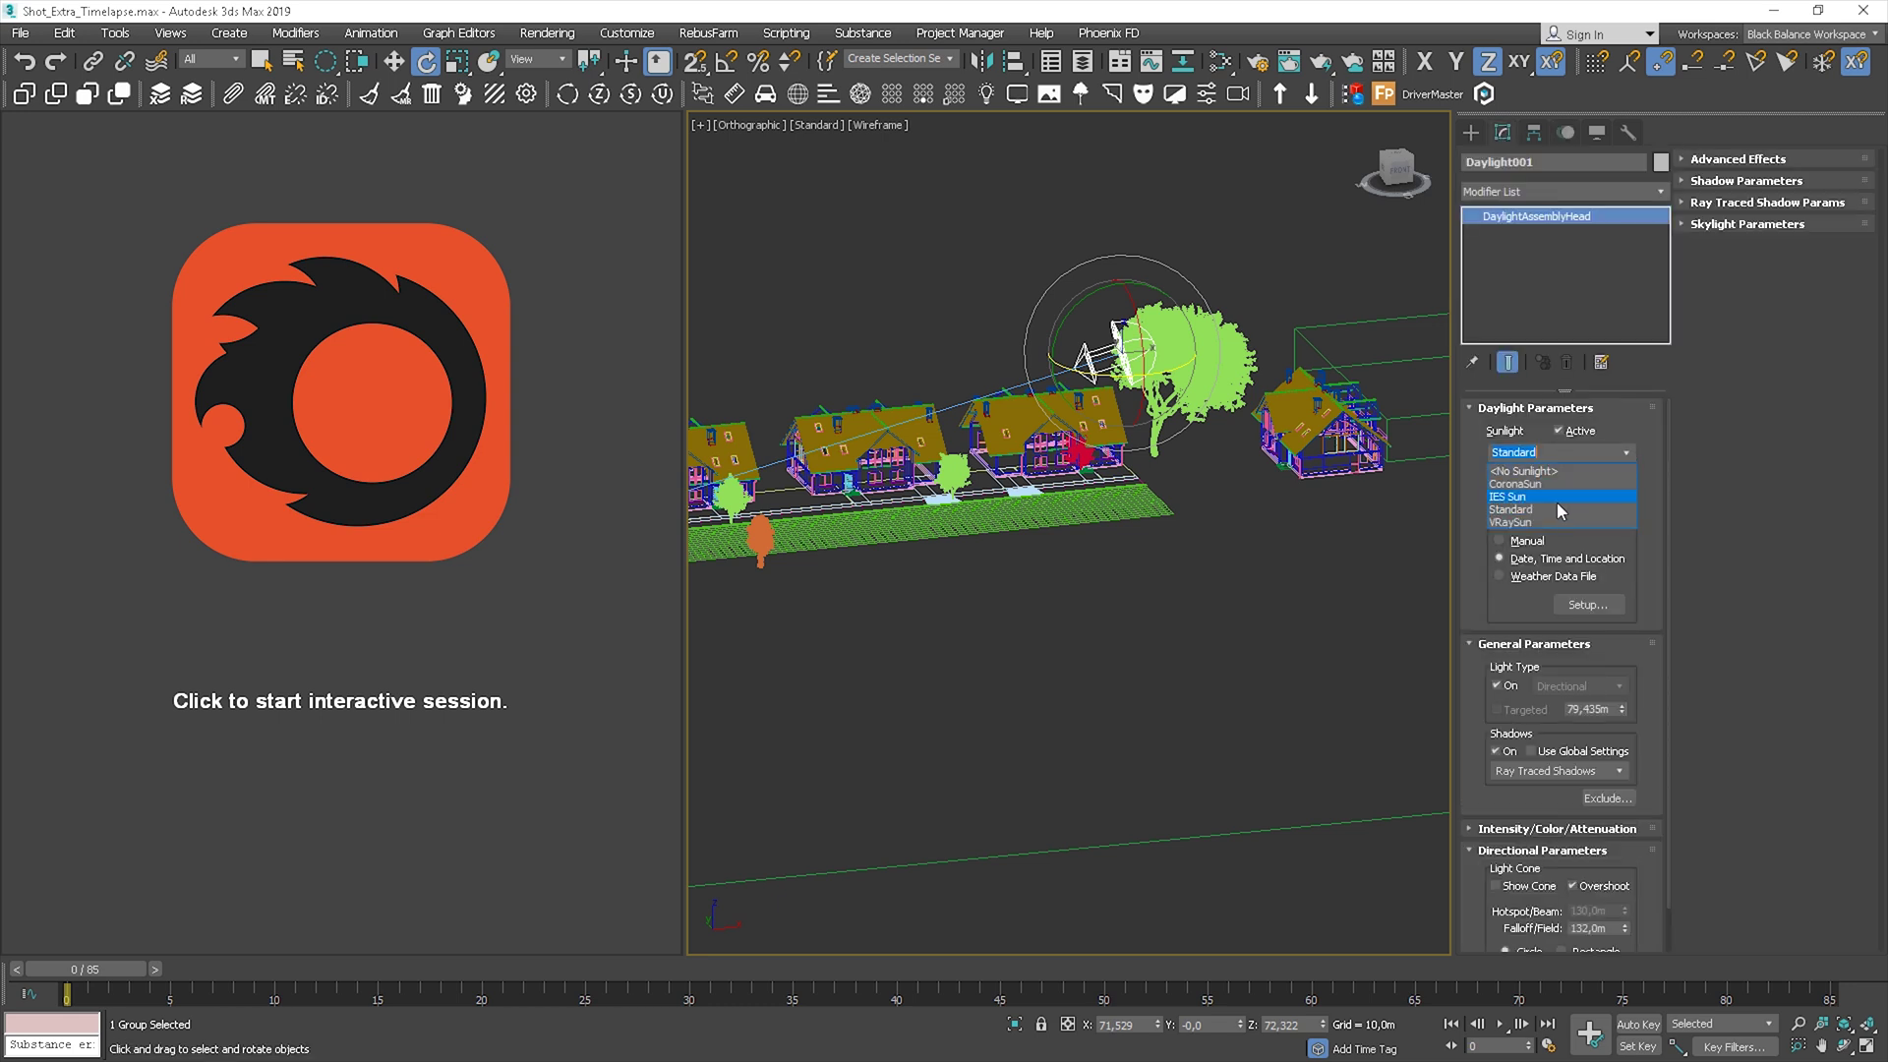
pyautogui.click(1500, 485)
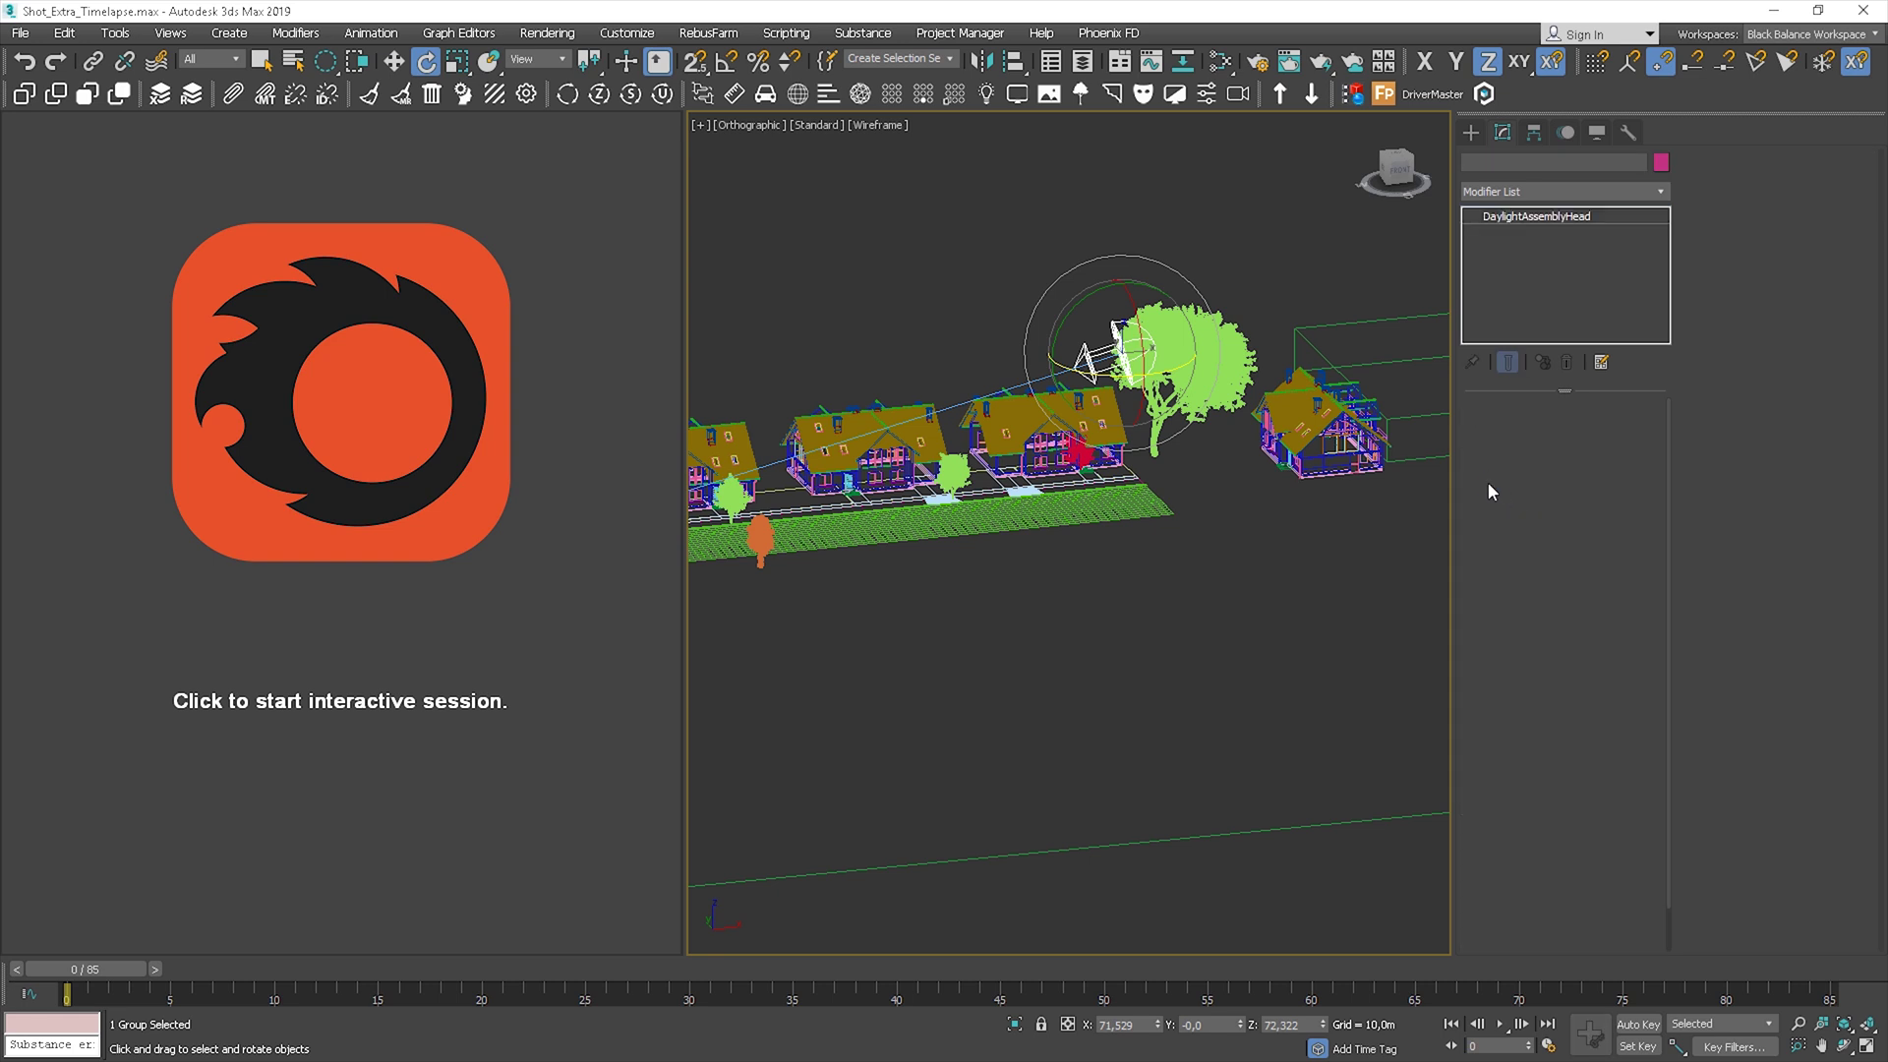
pyautogui.click(987, 257)
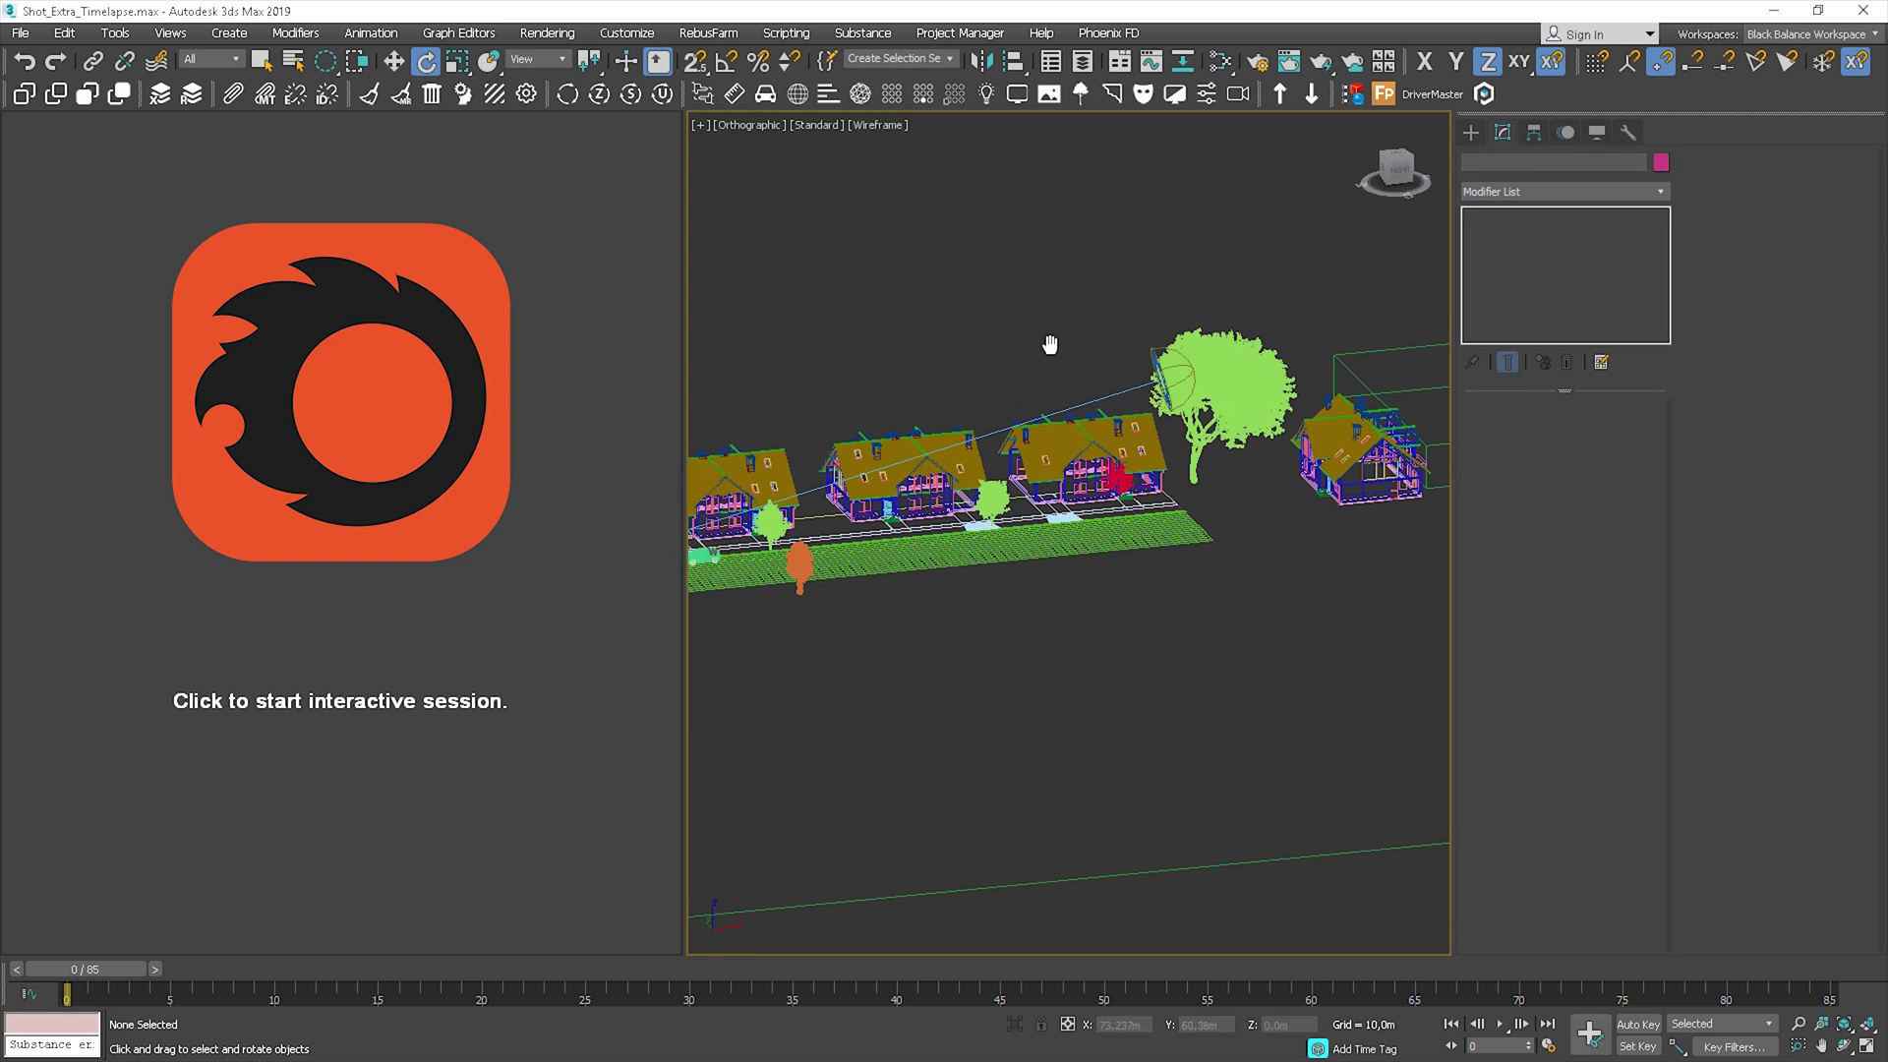
# Deselect and zoom in the Top view, then start an interactive session in the left viewport.
pyautogui.moveTo(988, 257); pyautogui.dragTo(1047, 358, button='middle')
pyautogui.press('t')
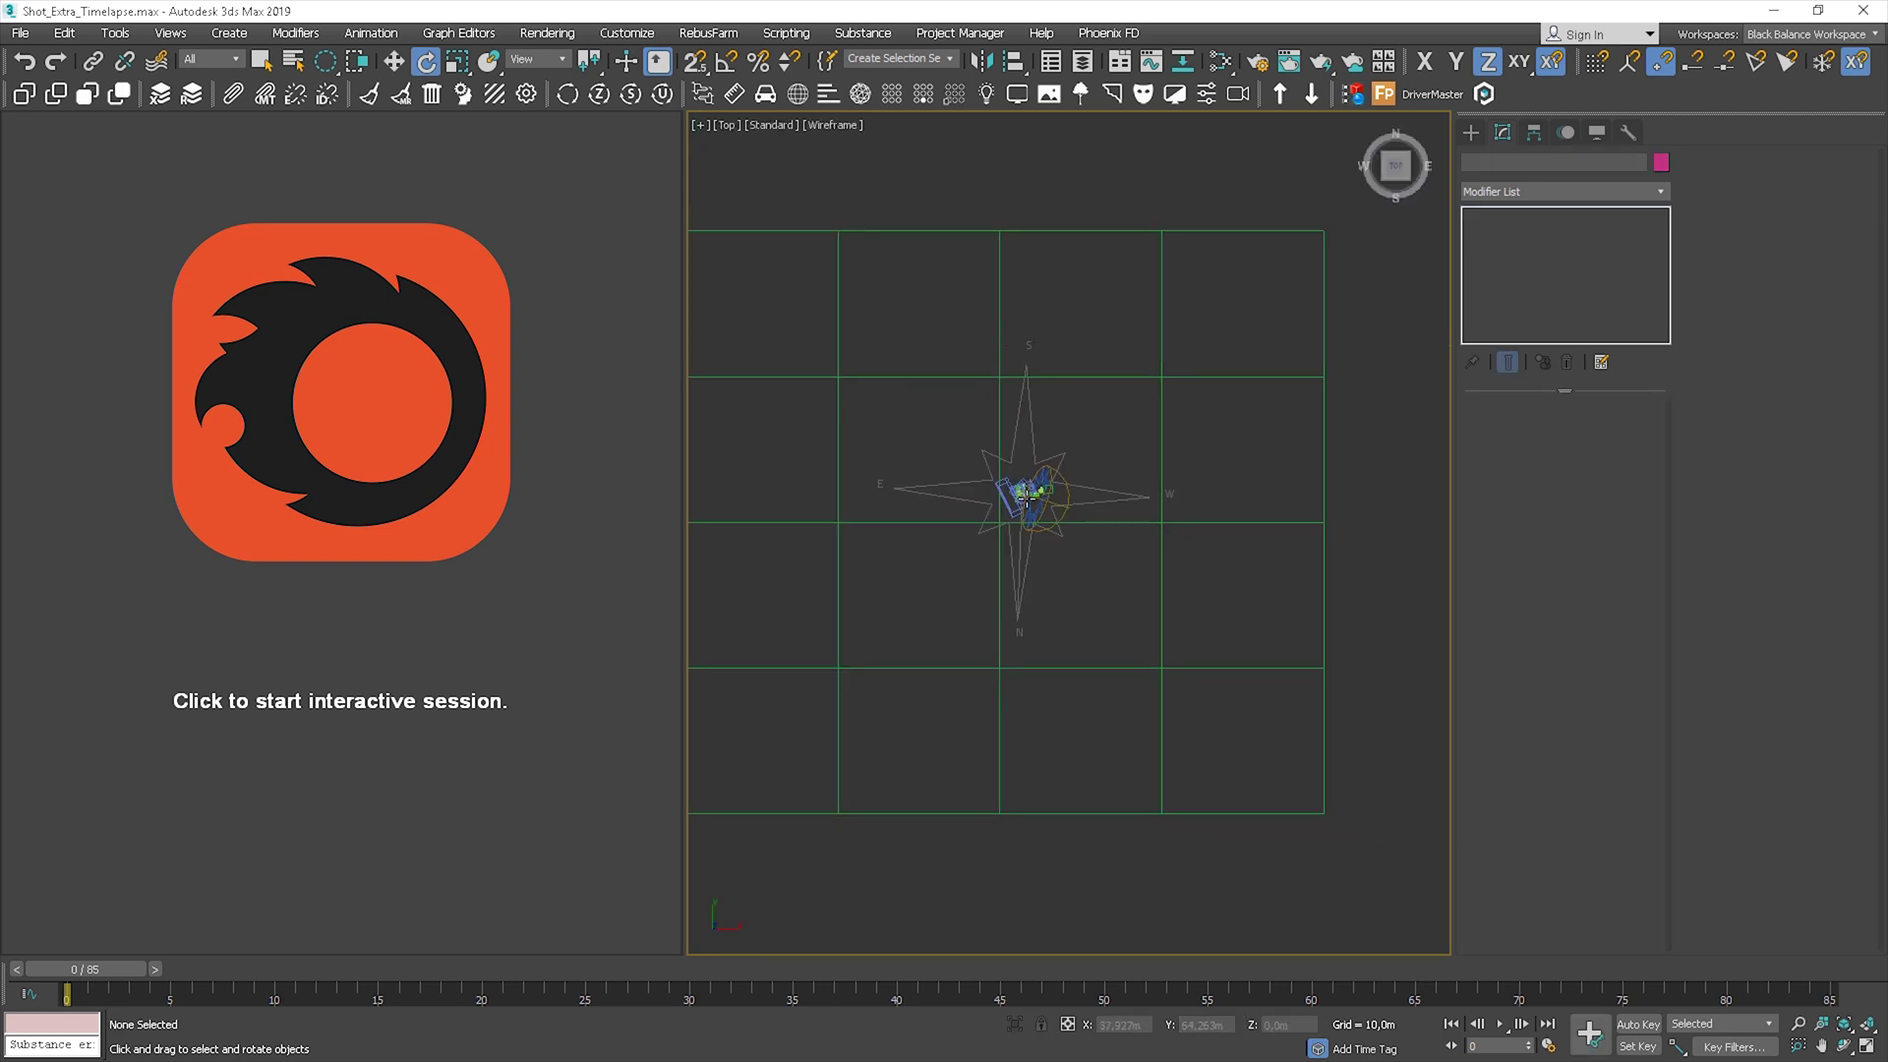
pyautogui.scroll(2, 1029, 500)
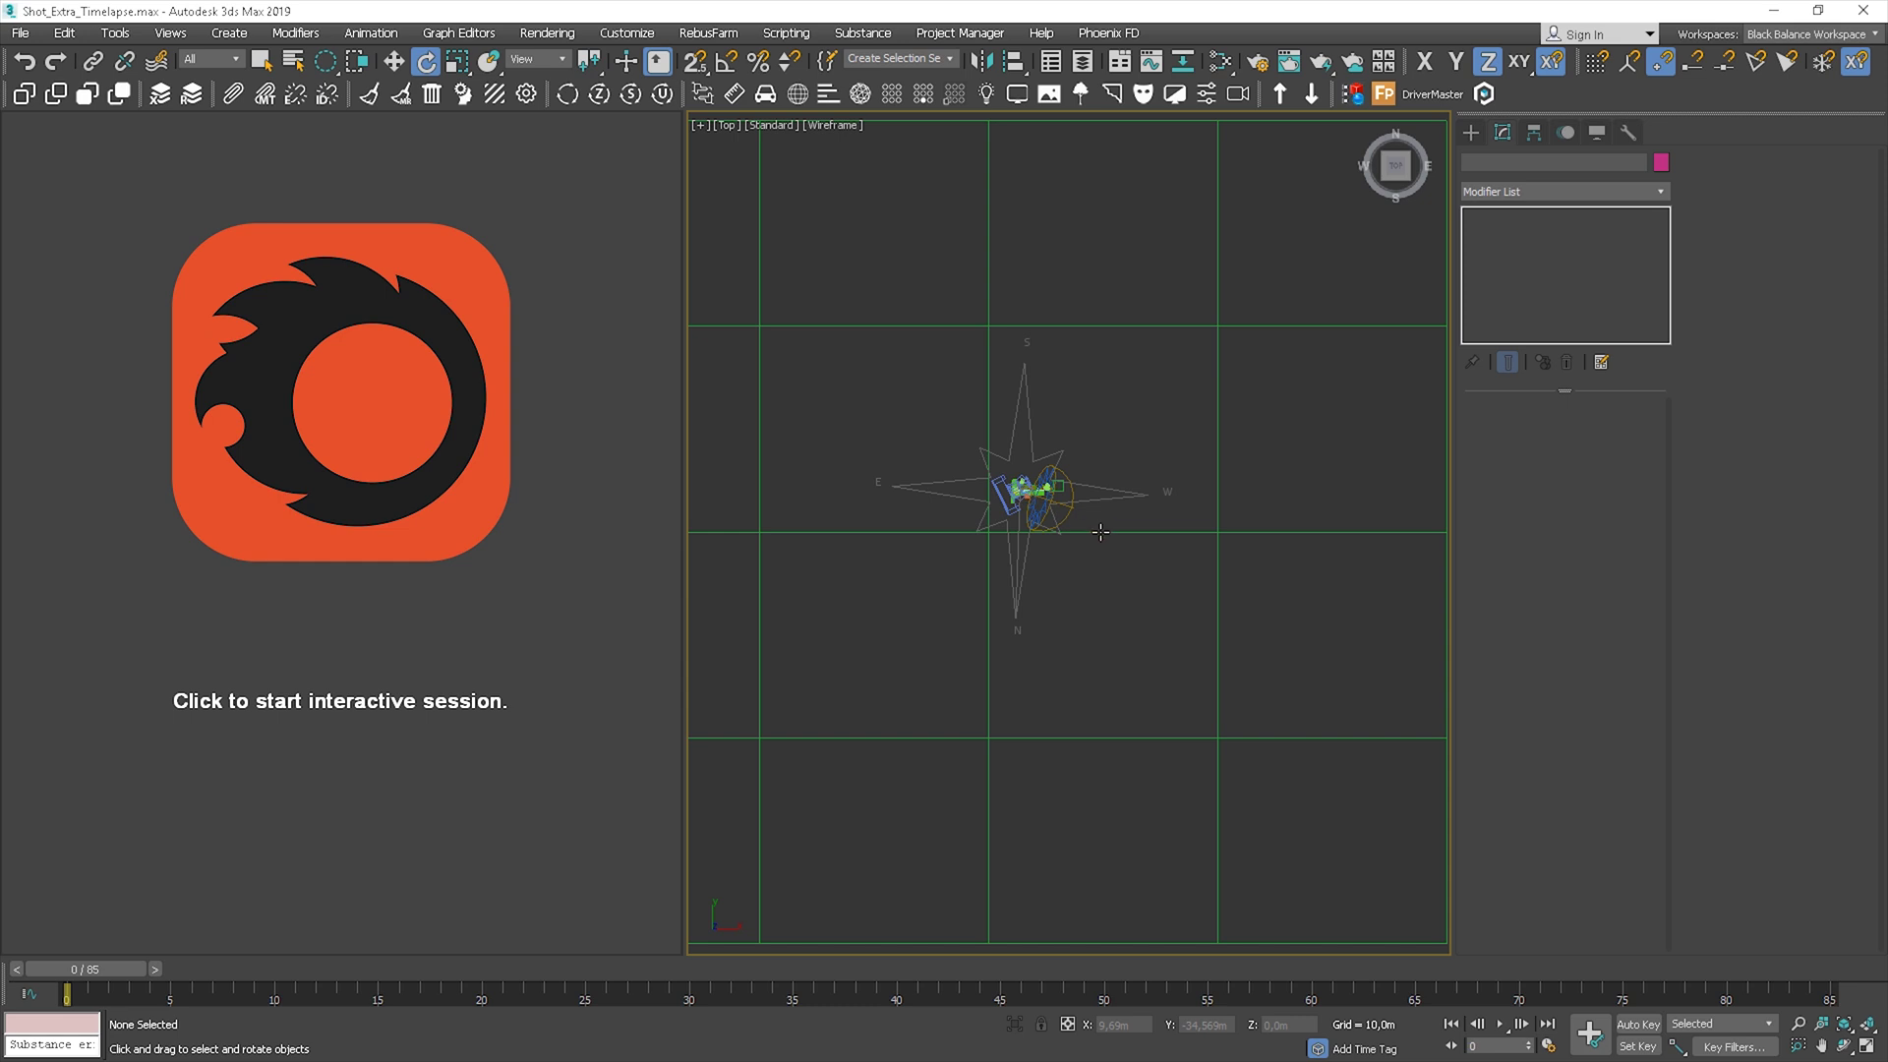
pyautogui.click(1131, 531)
pyautogui.click(1070, 512)
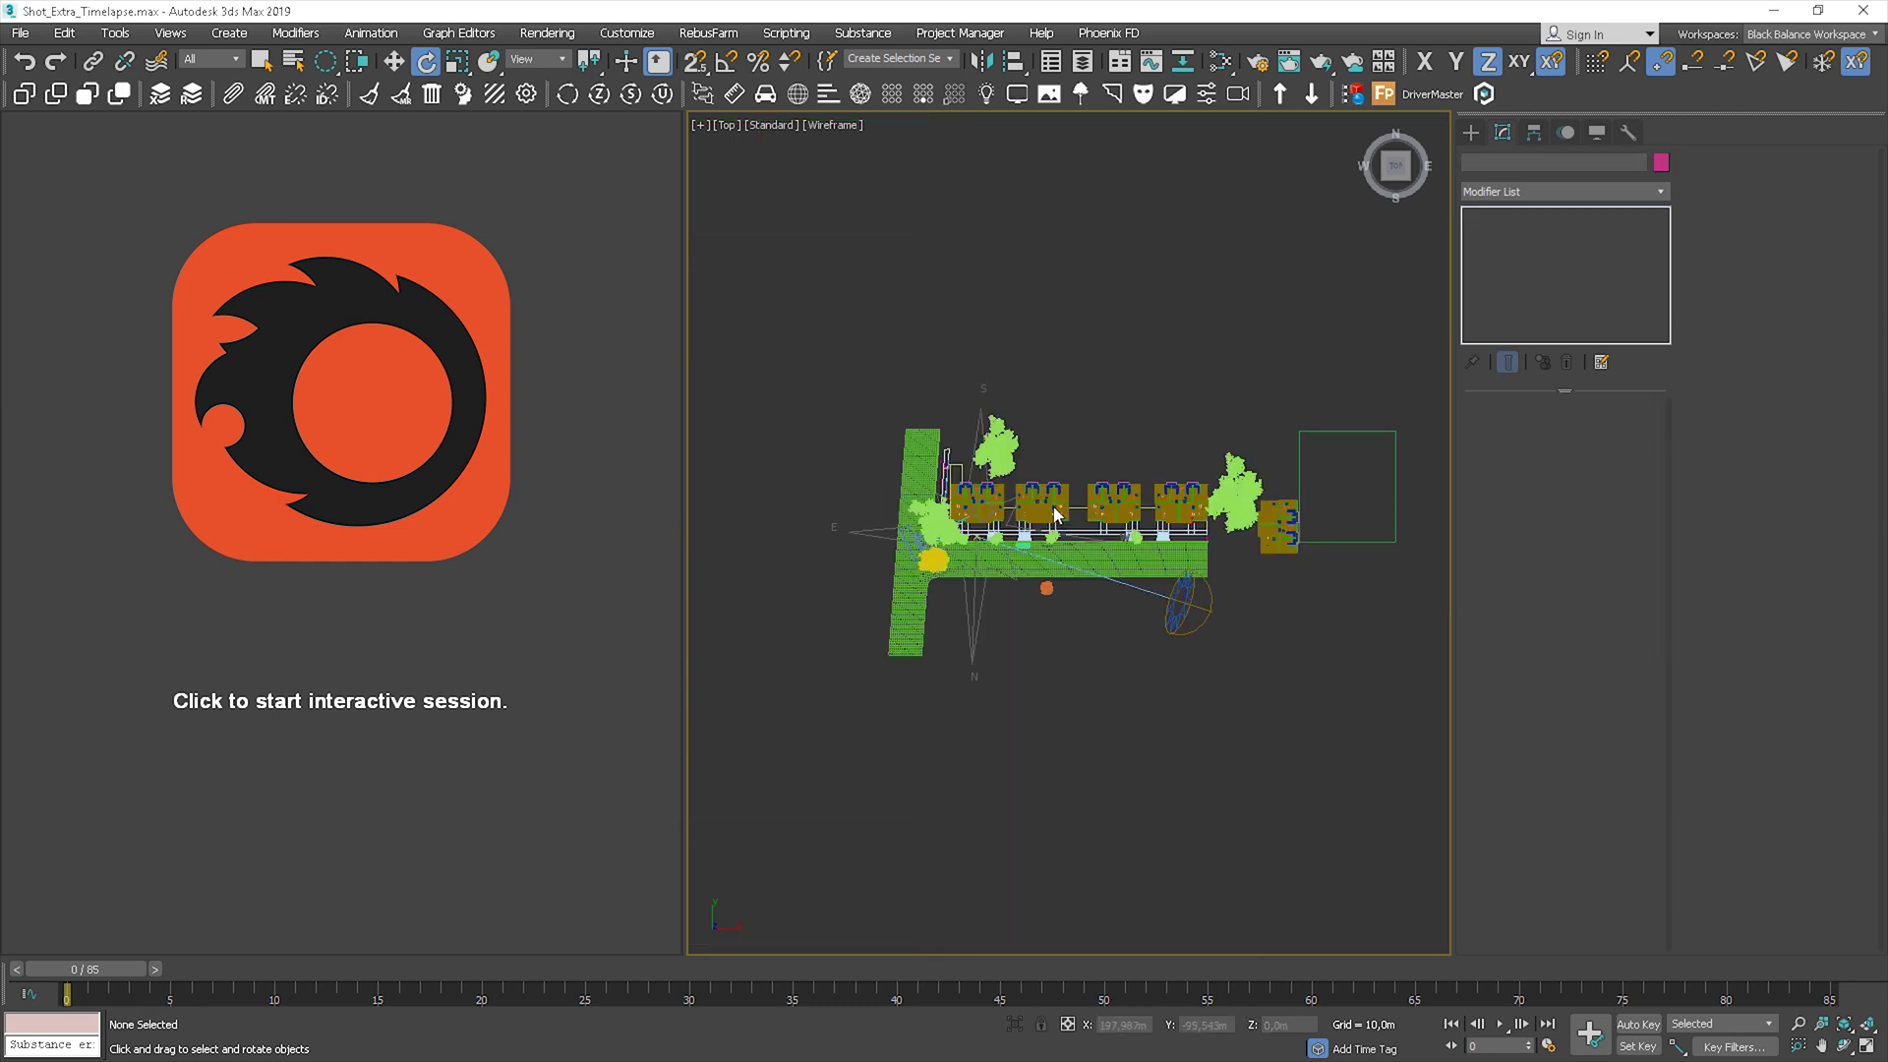
pyautogui.scroll(2, 1108, 696)
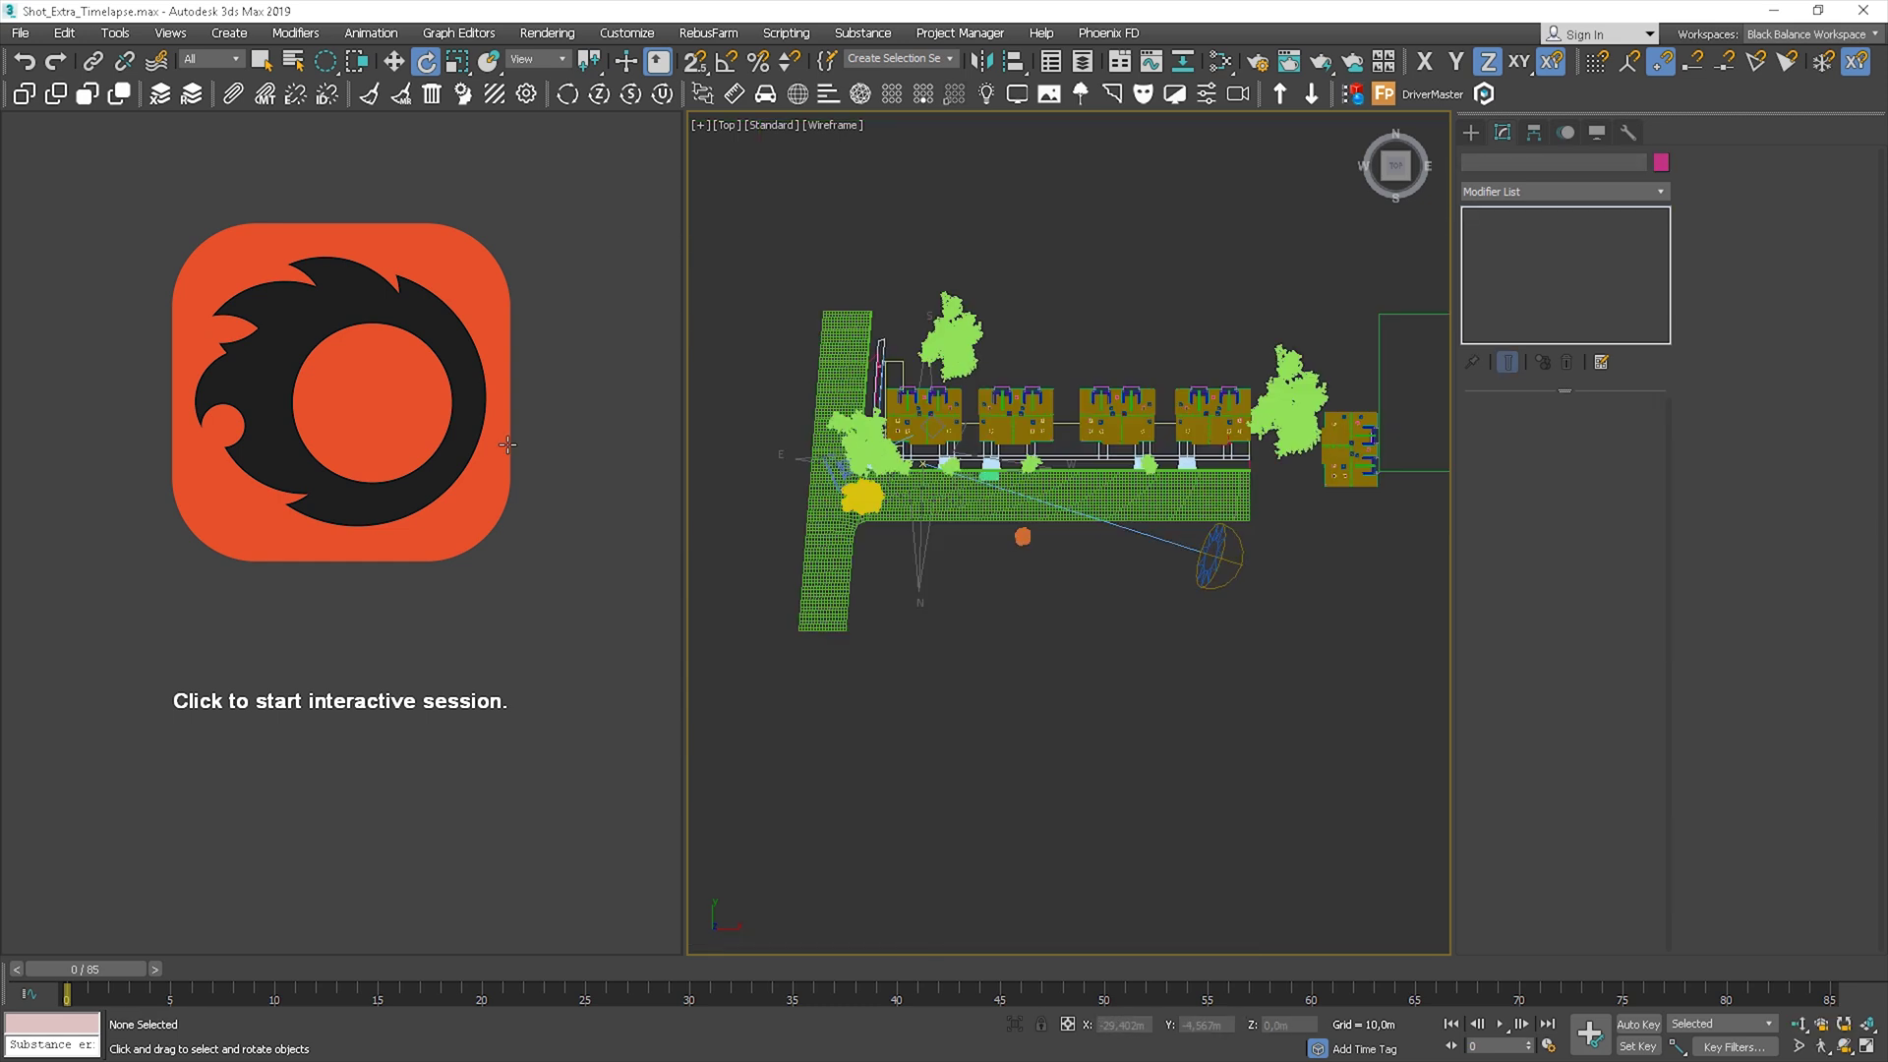
pyautogui.click(492, 533)
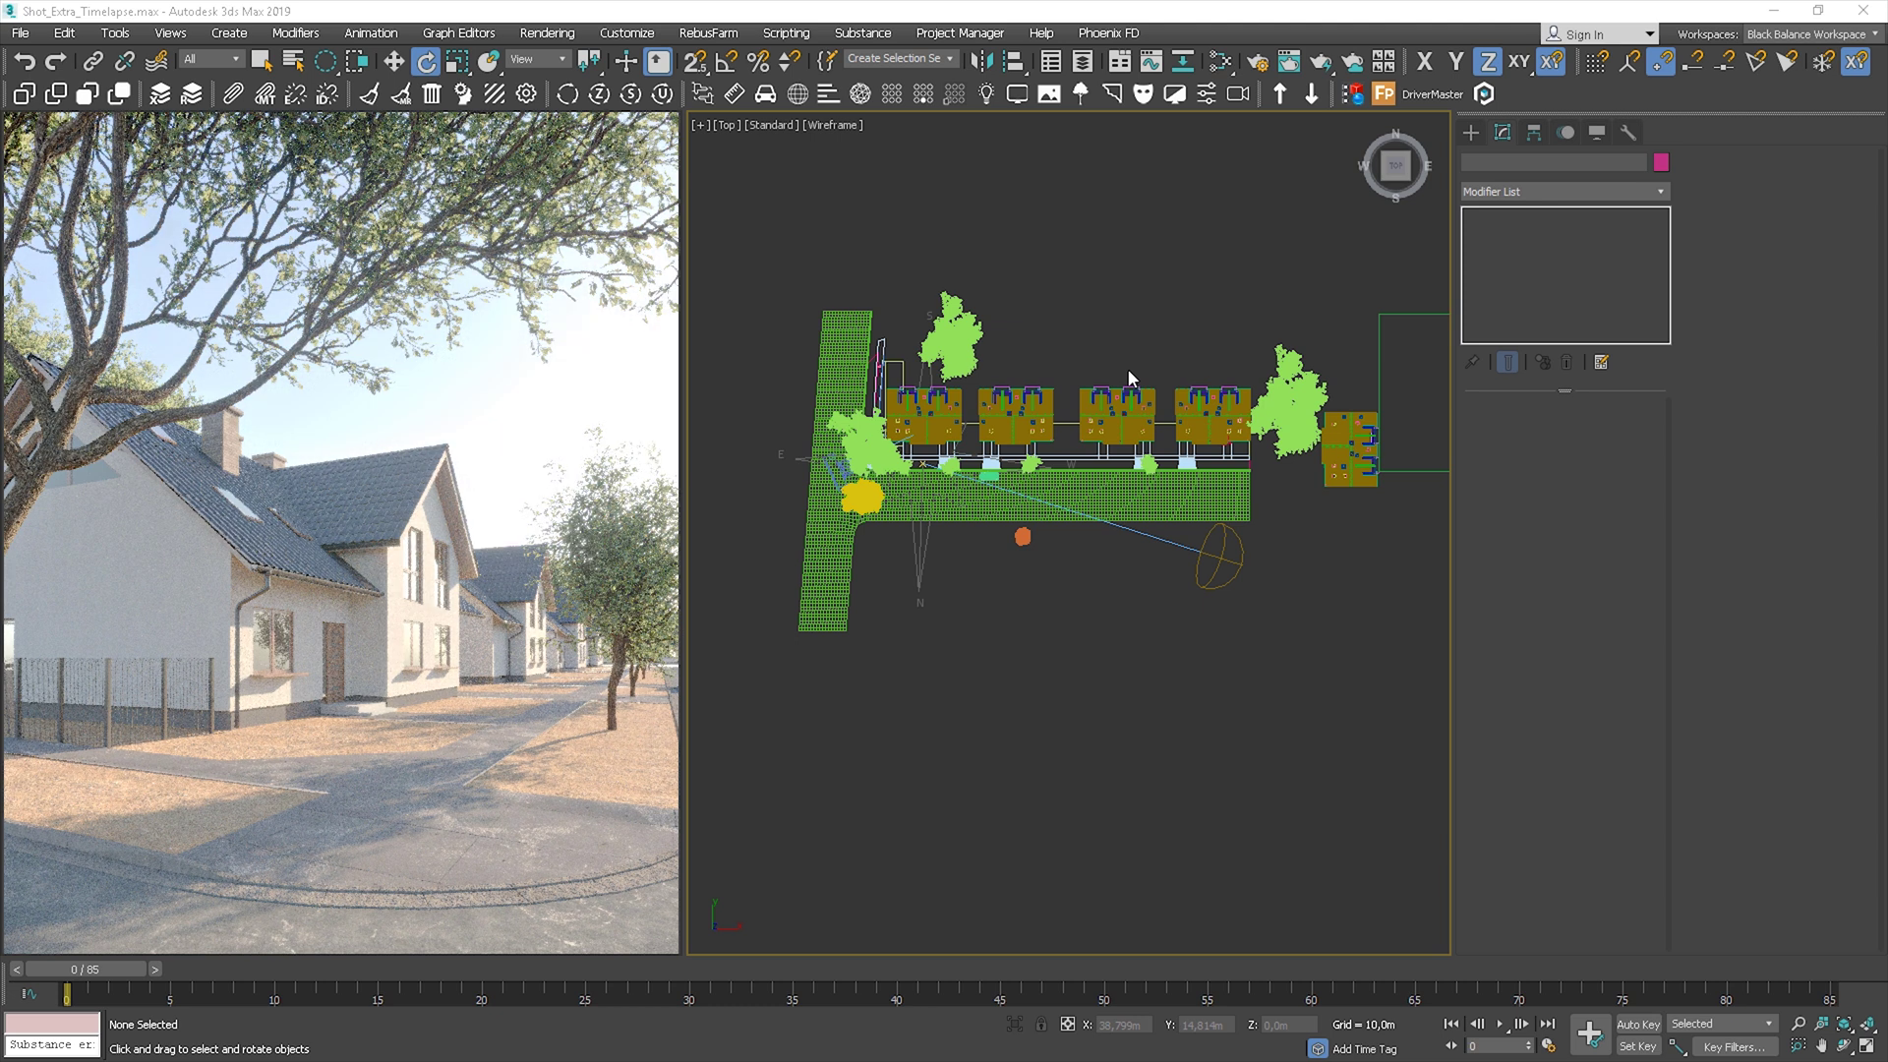
# With Auto Key on at frame 85, set Daylight001's hour to 19.
pyautogui.click(1632, 1024)
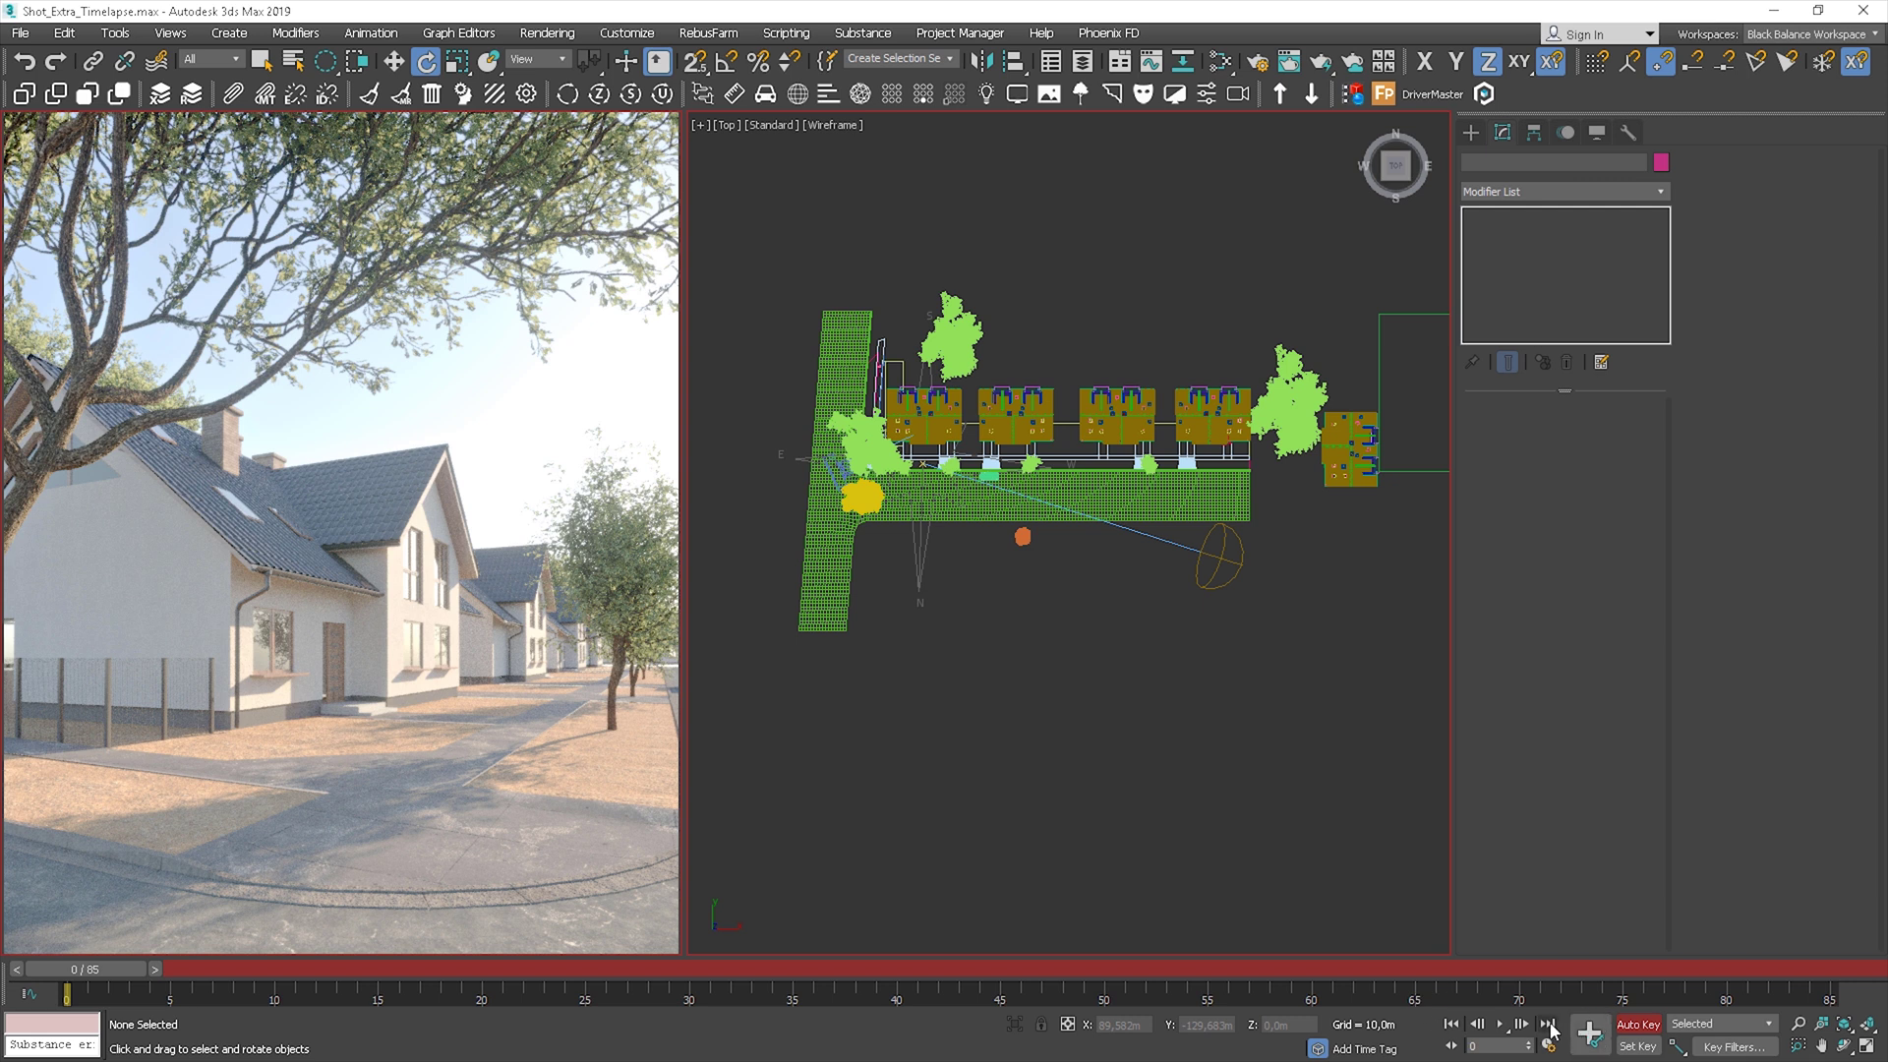
pyautogui.click(1548, 1023)
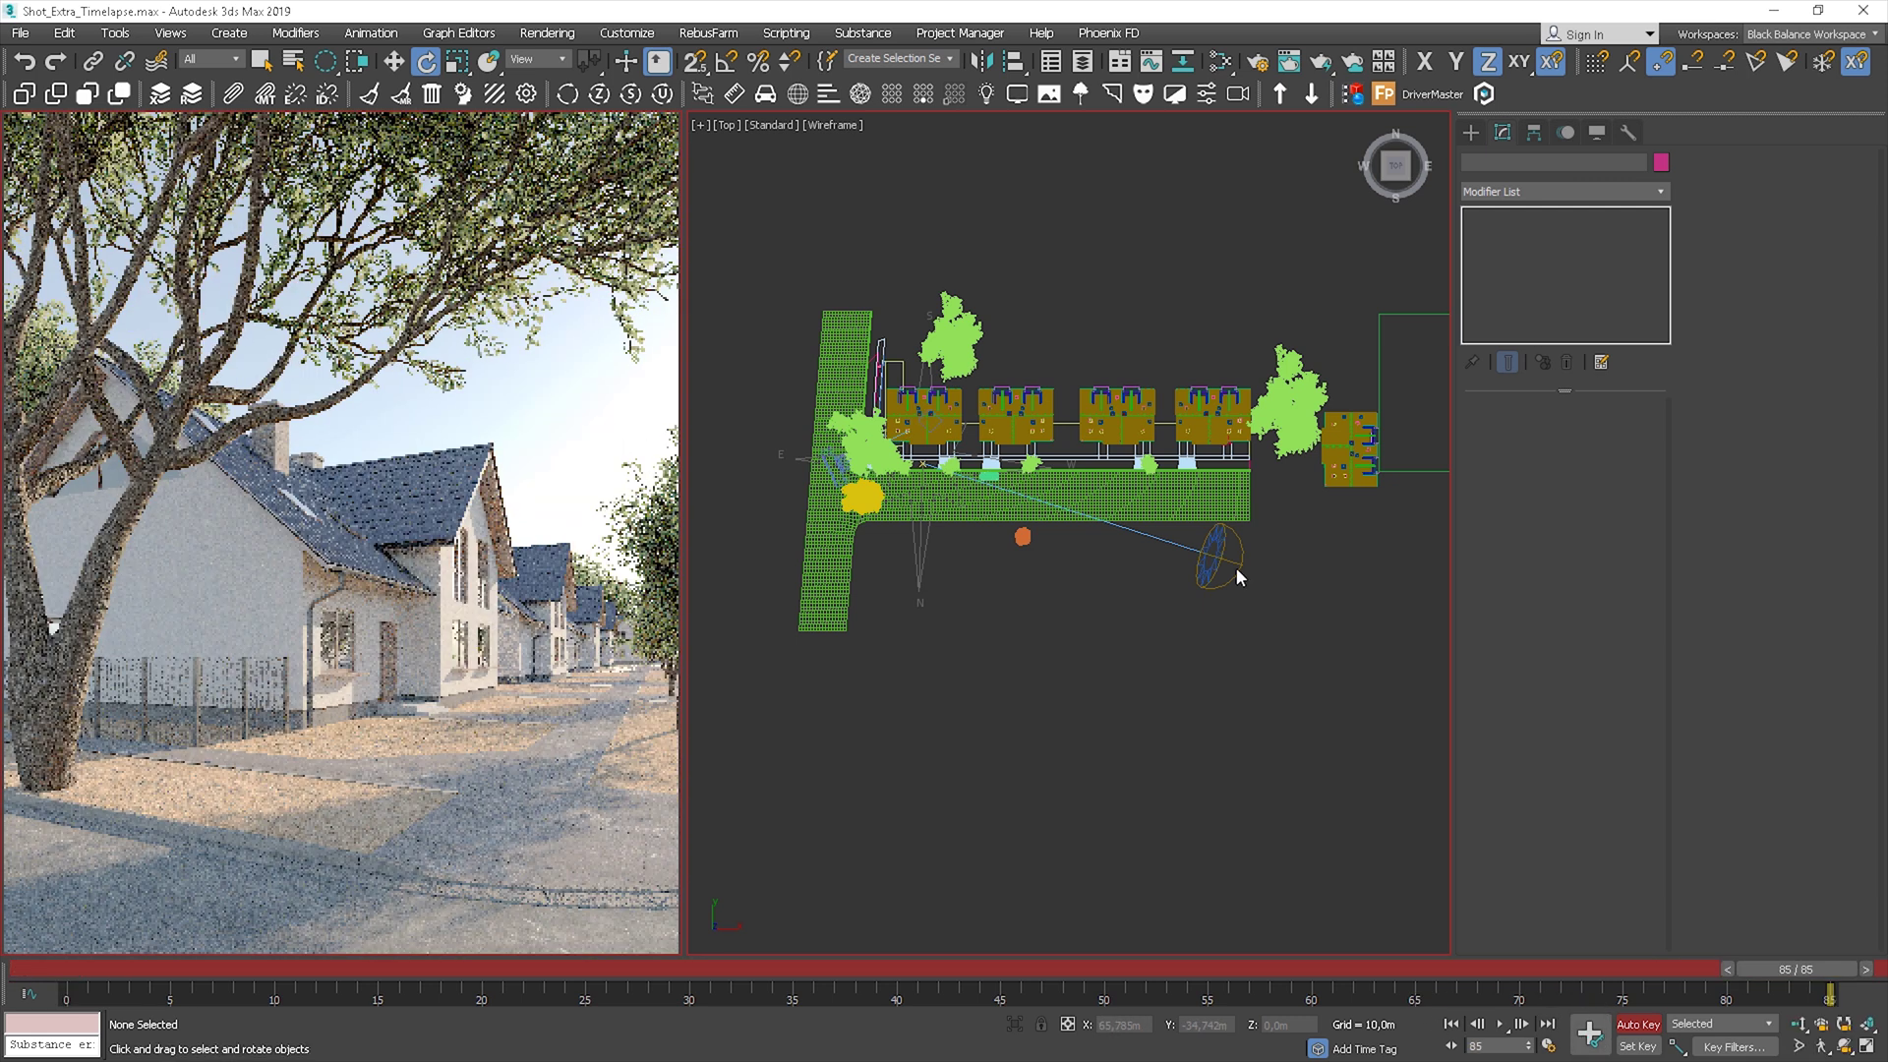
pyautogui.click(1217, 540)
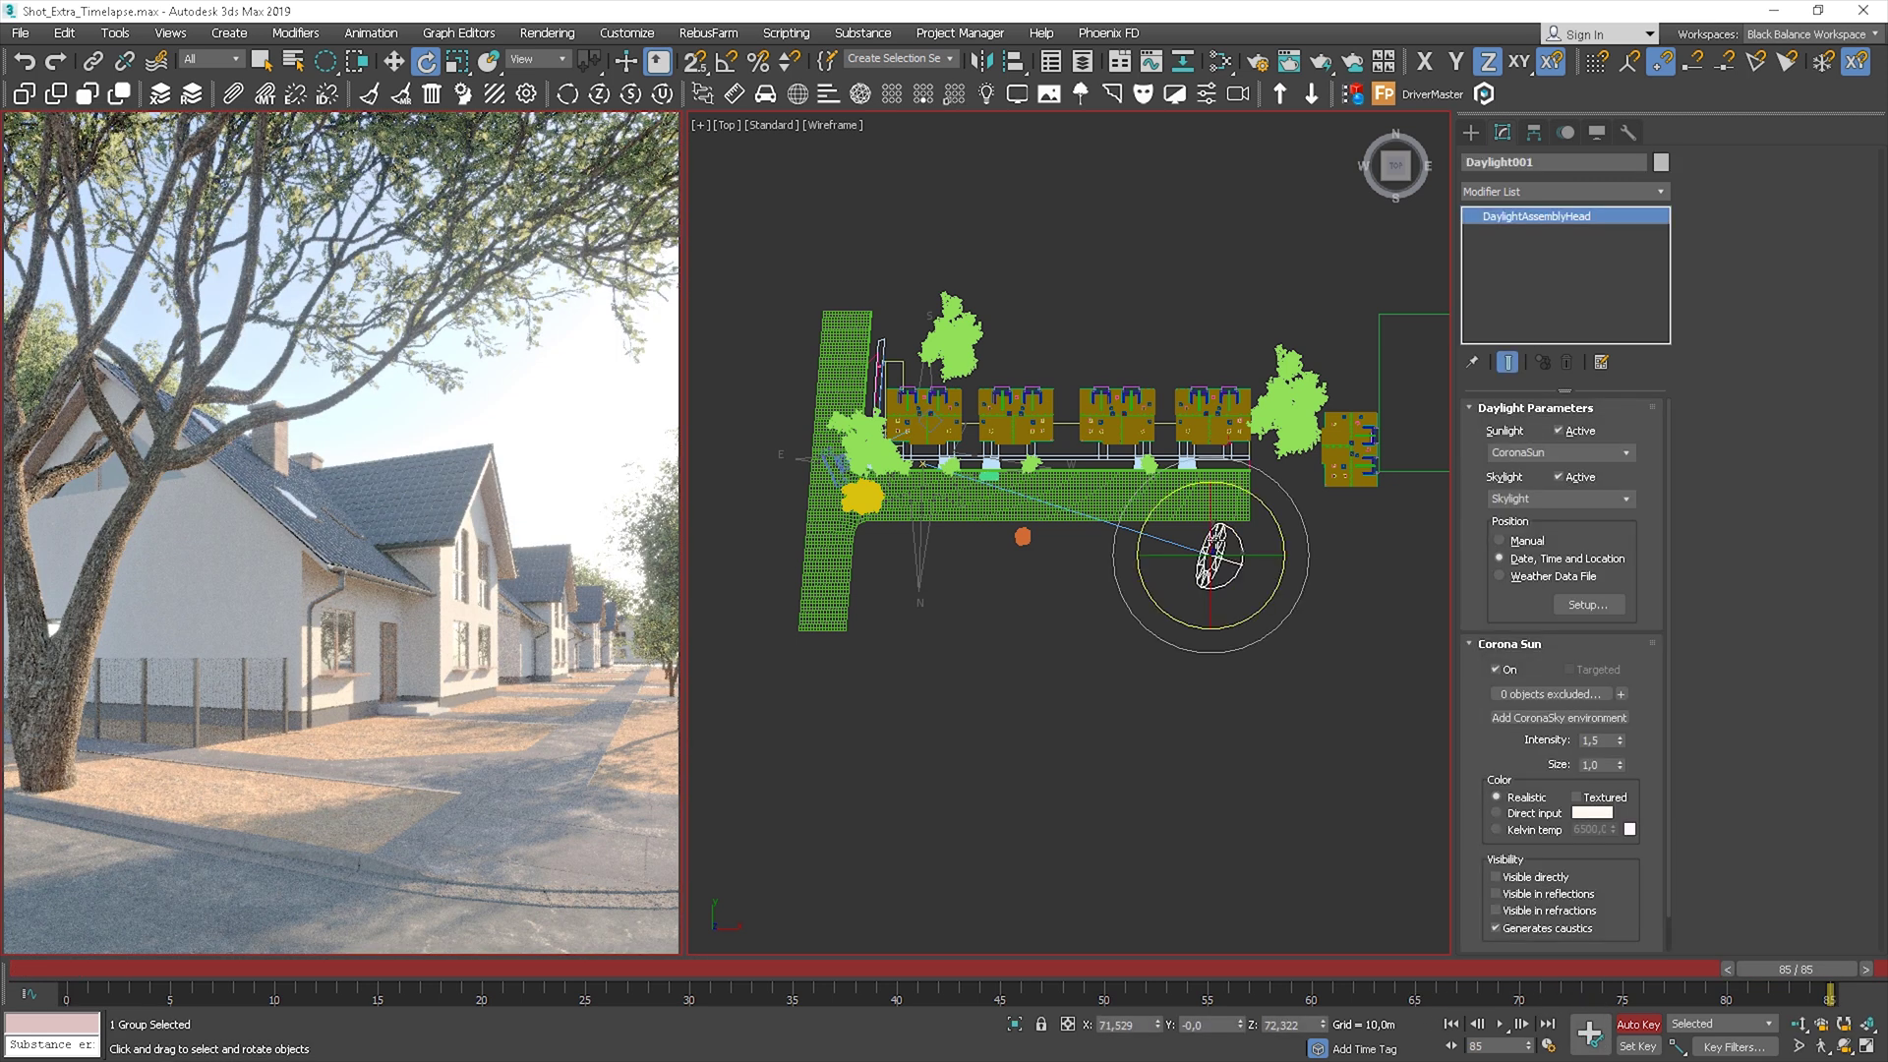
pyautogui.click(1566, 132)
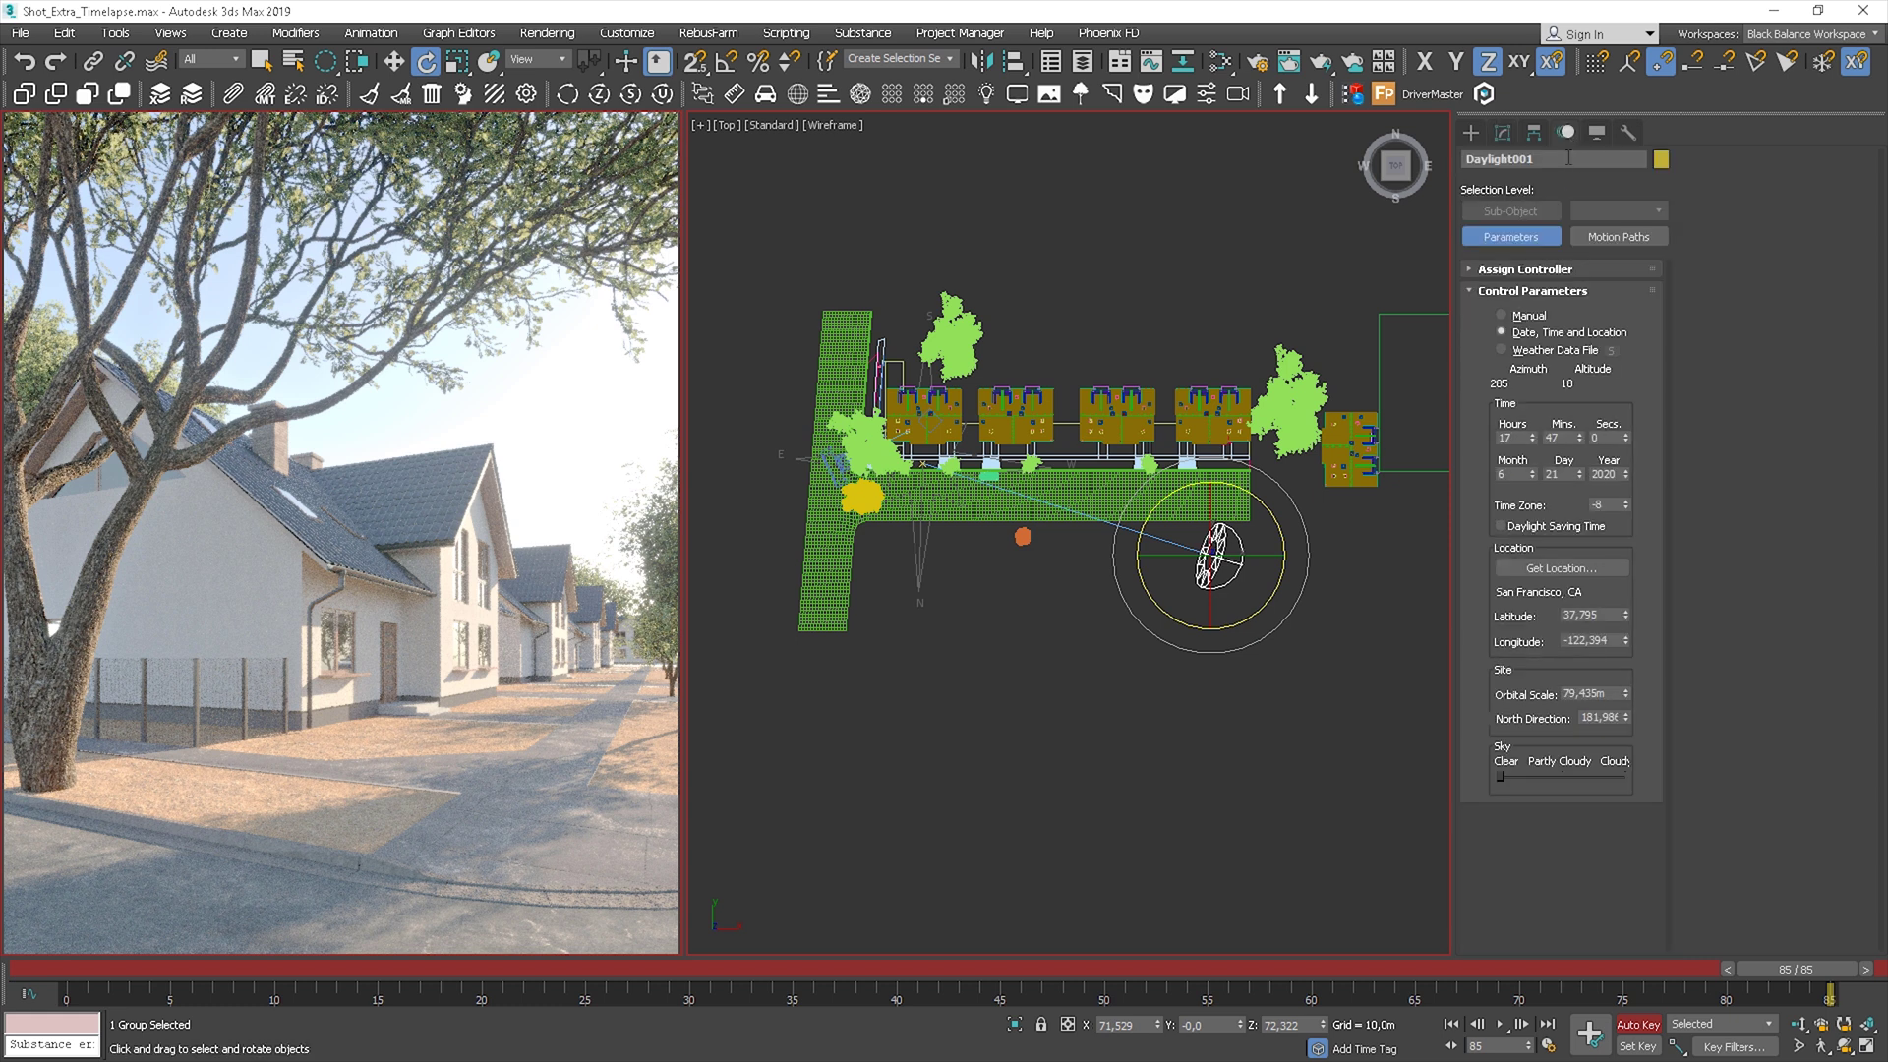
pyautogui.click(1532, 434)
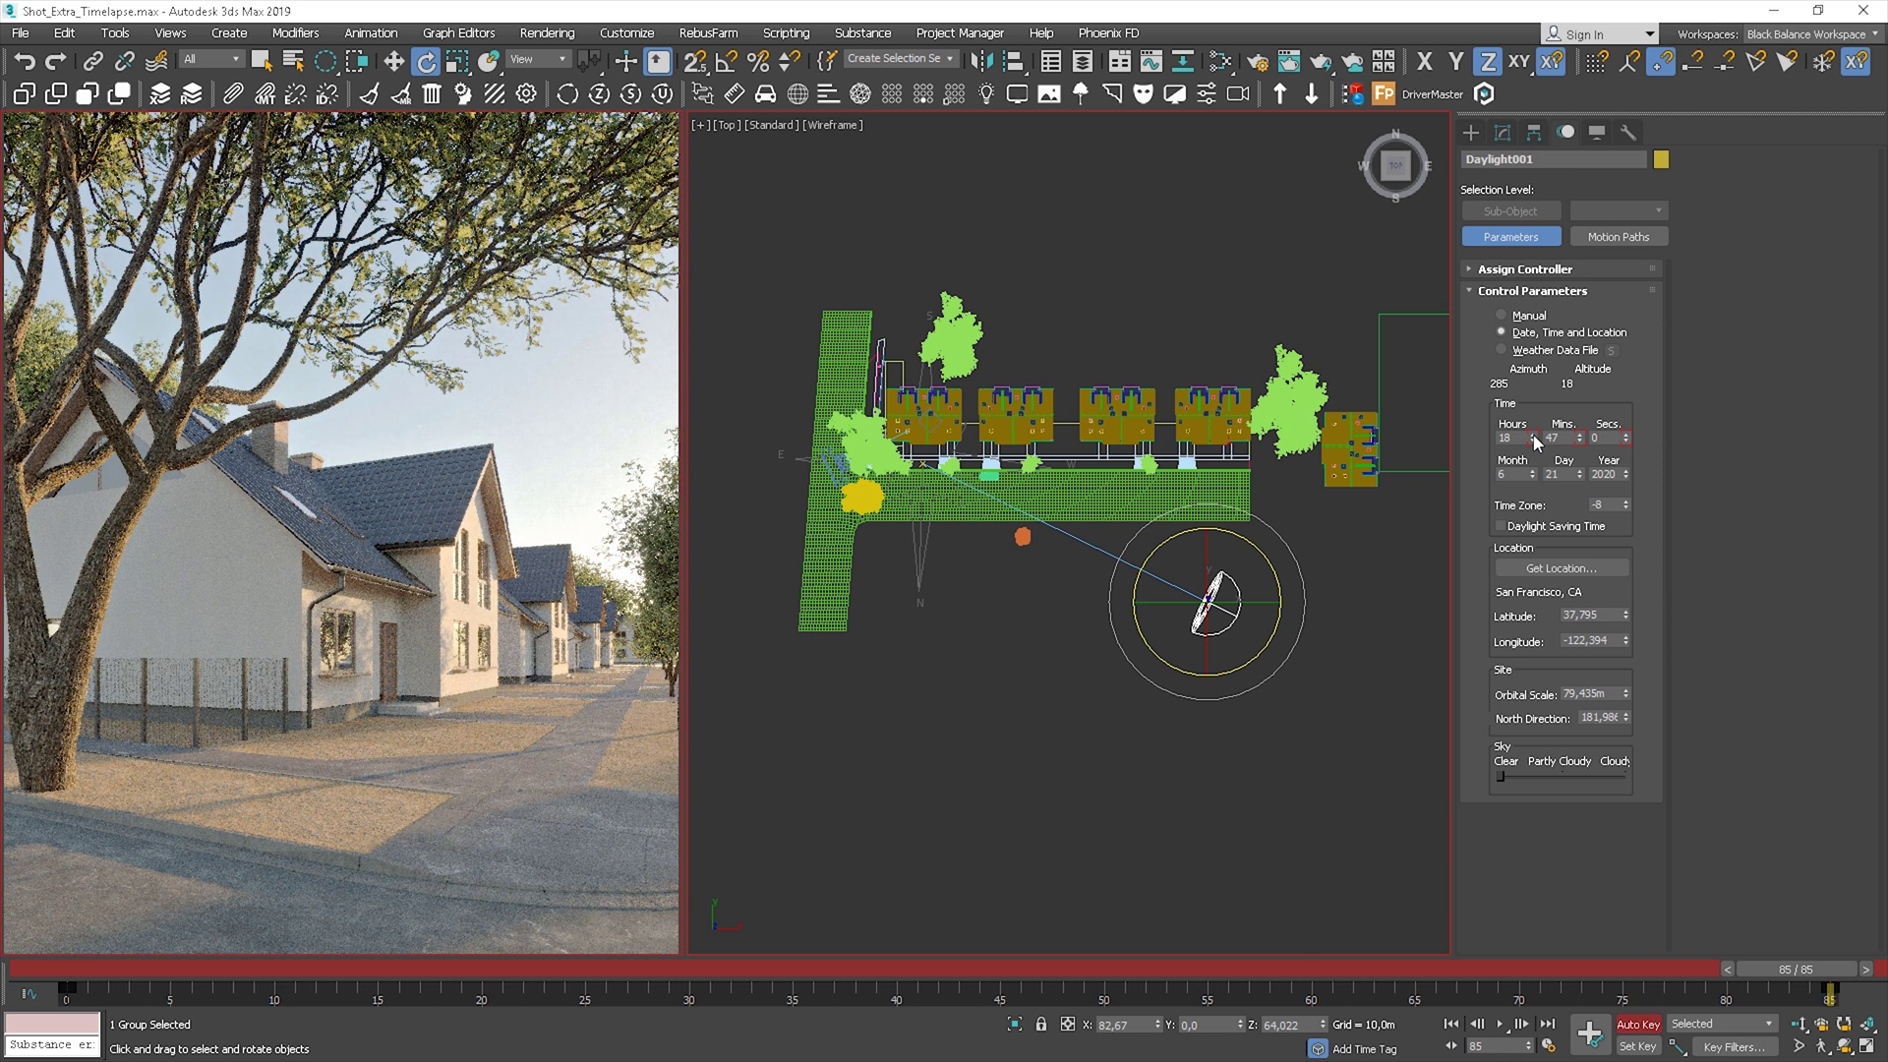
pyautogui.click(1533, 434)
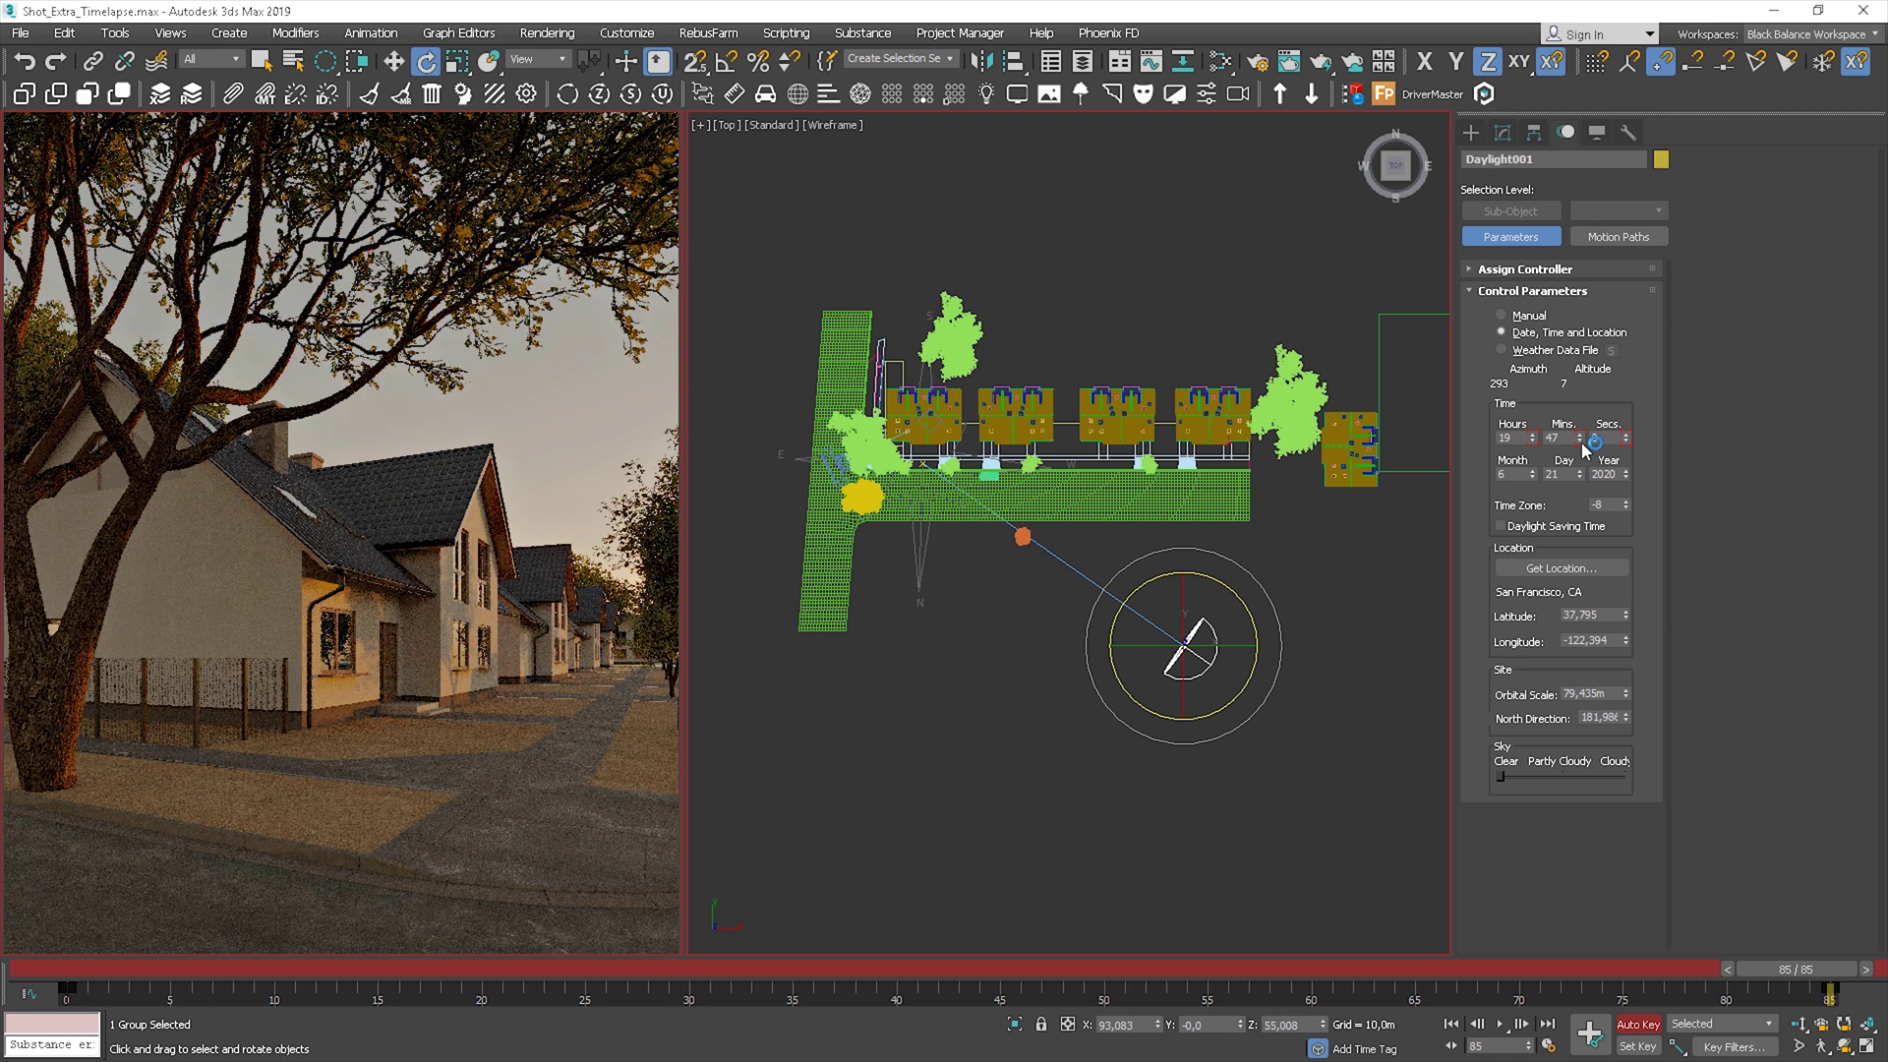
# Set the minutes to 30 for a 19:30 key, then turn Auto Key off.
pyautogui.doubleClick(1553, 438)
pyautogui.write('2')
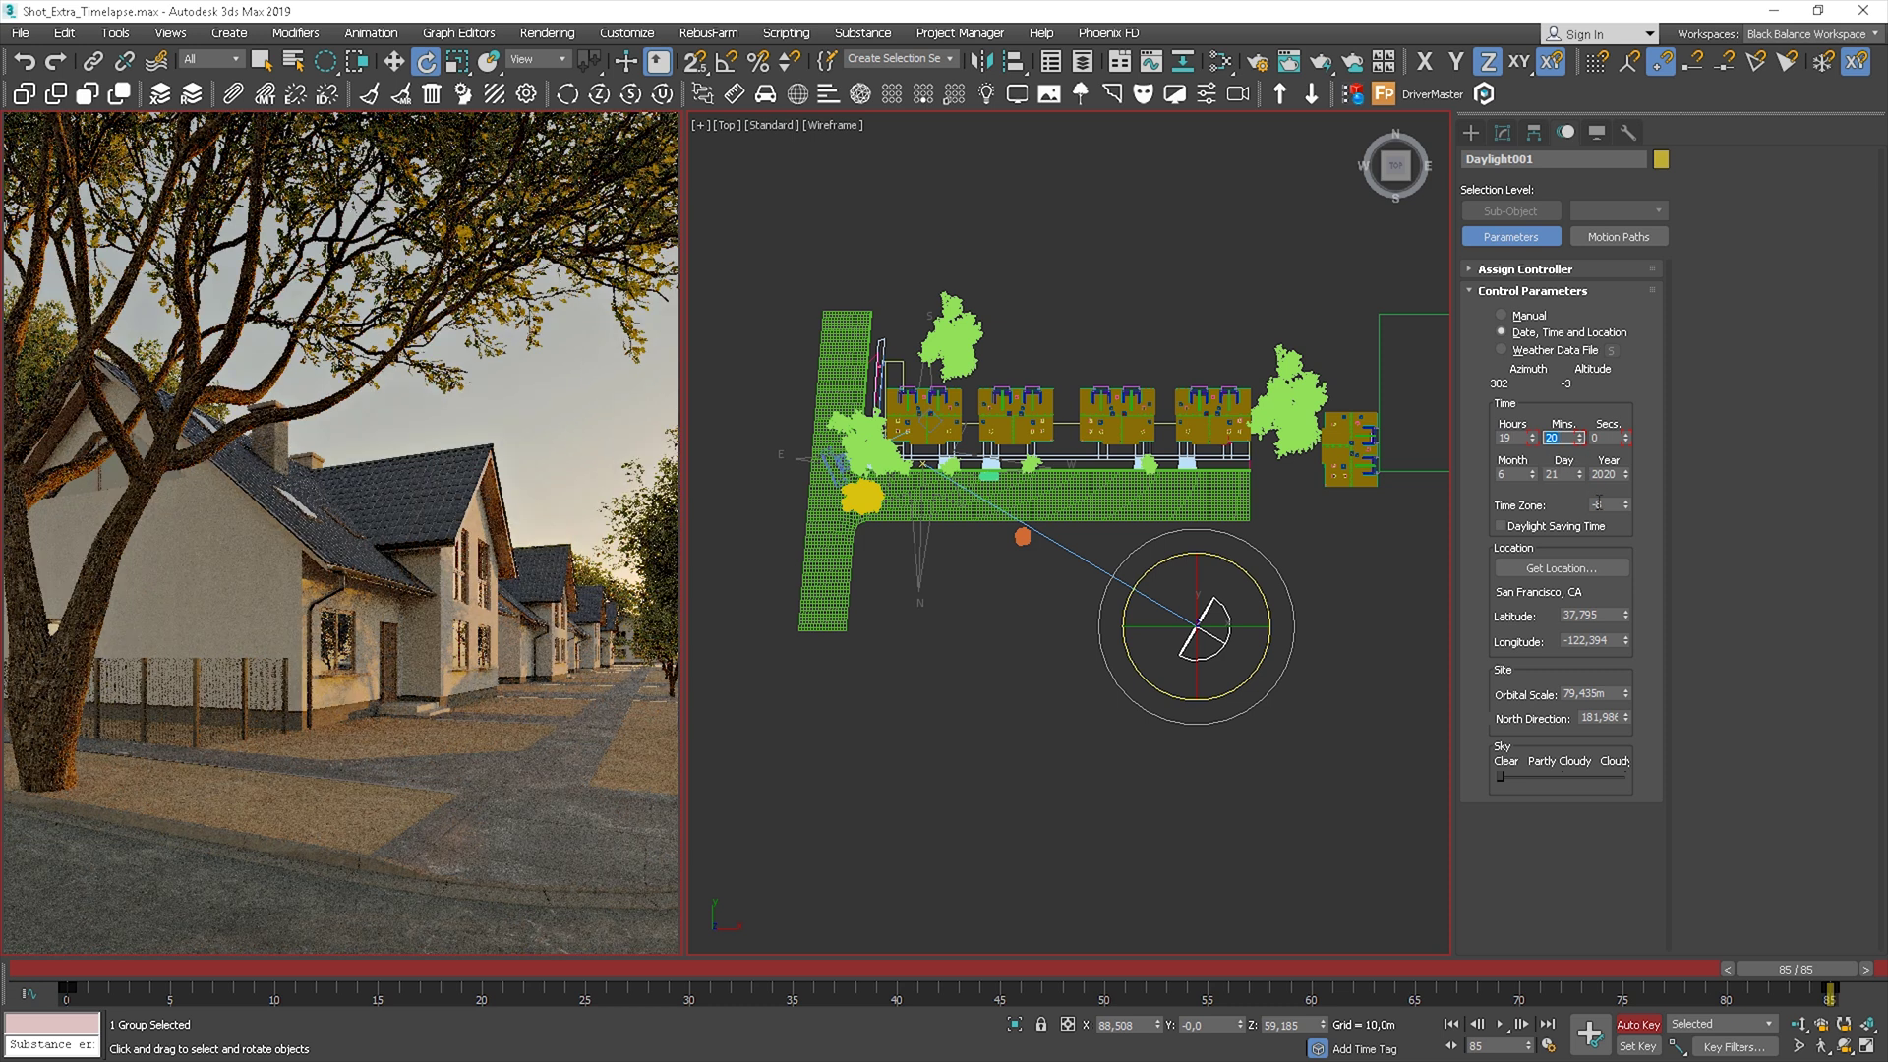
pyautogui.write('0')
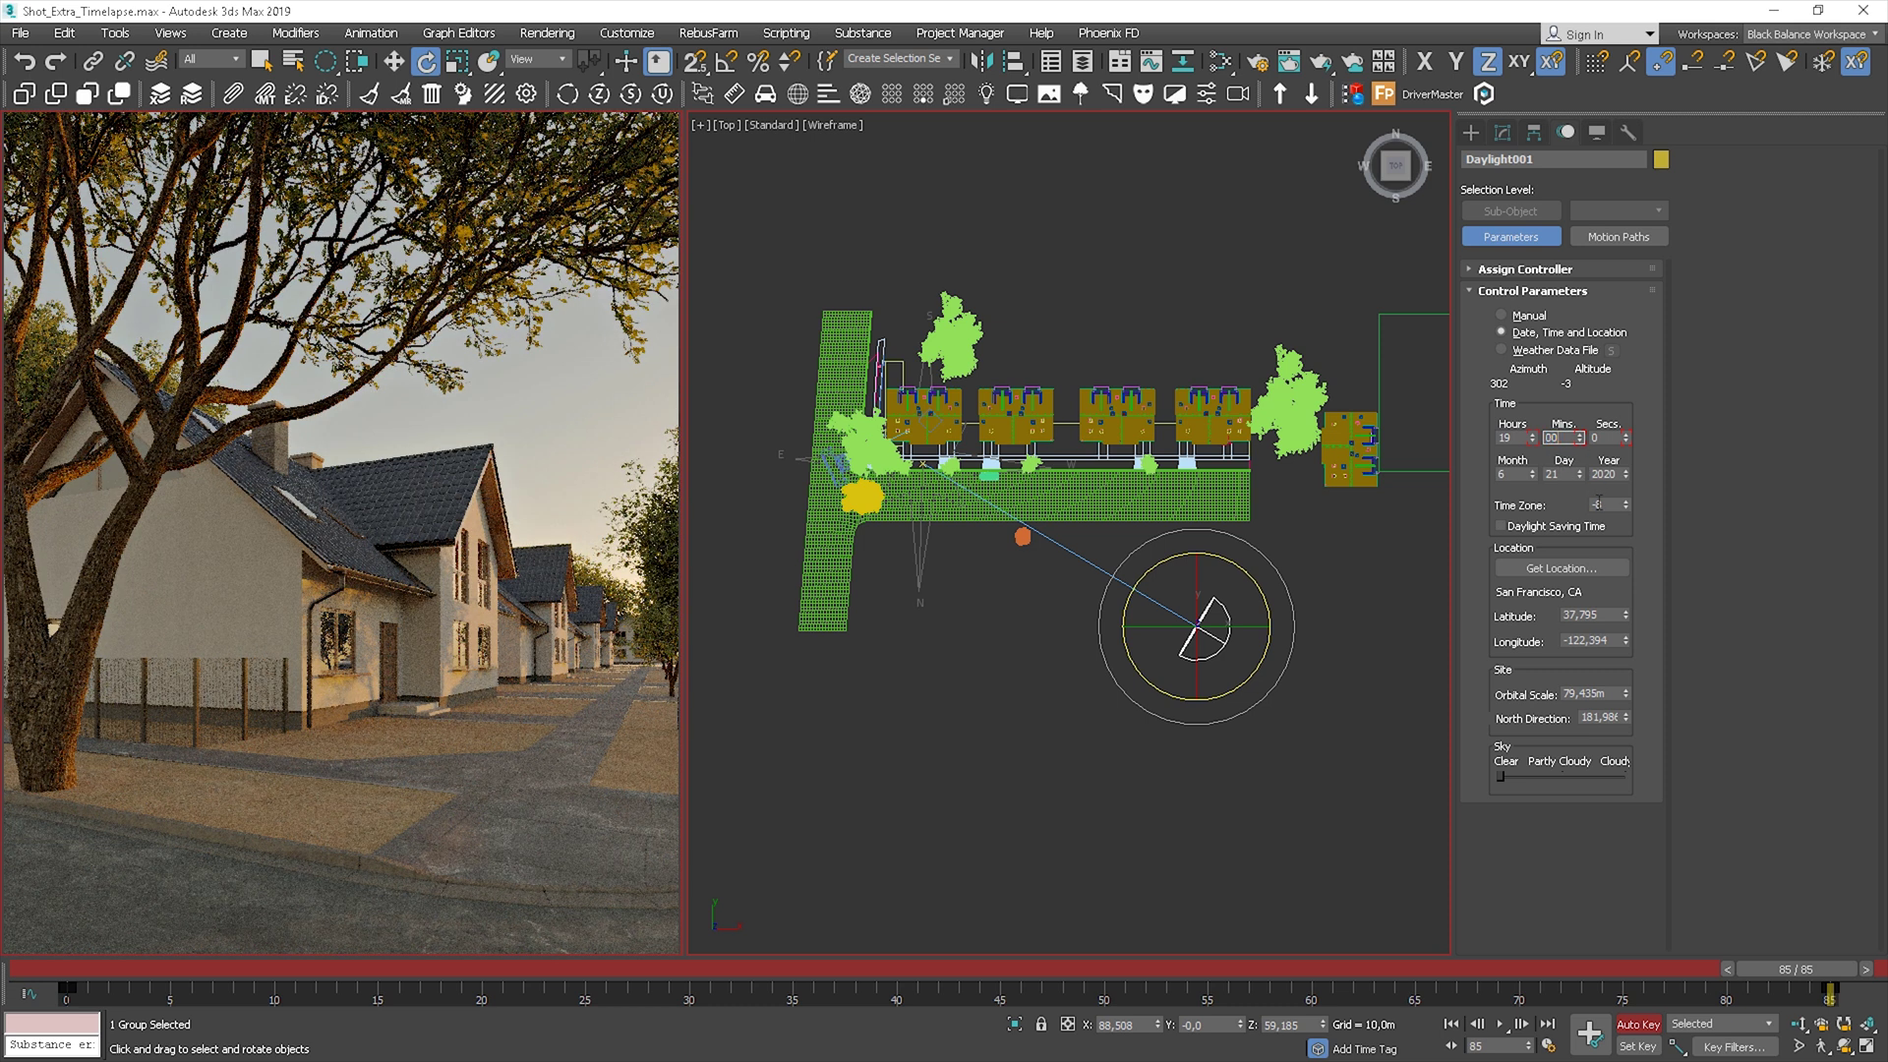
pyautogui.press('Return')
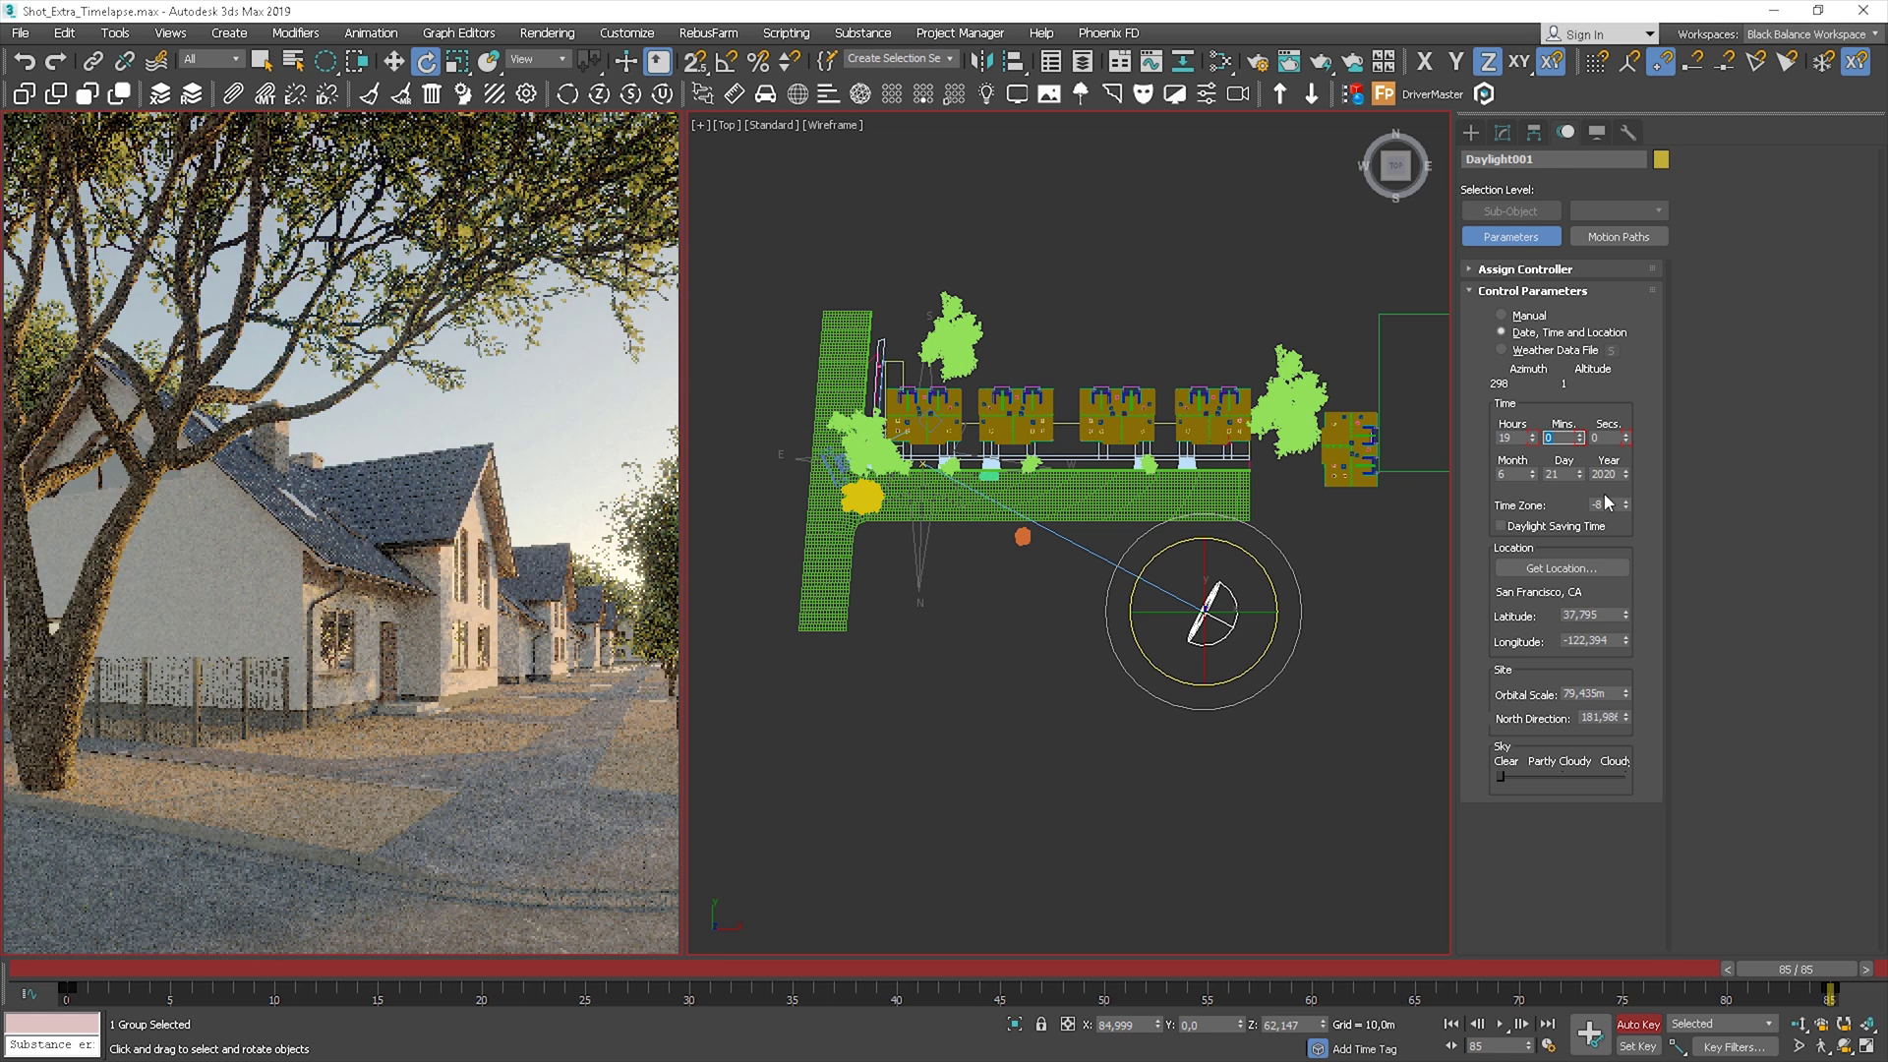
pyautogui.write('10')
pyautogui.press('Return')
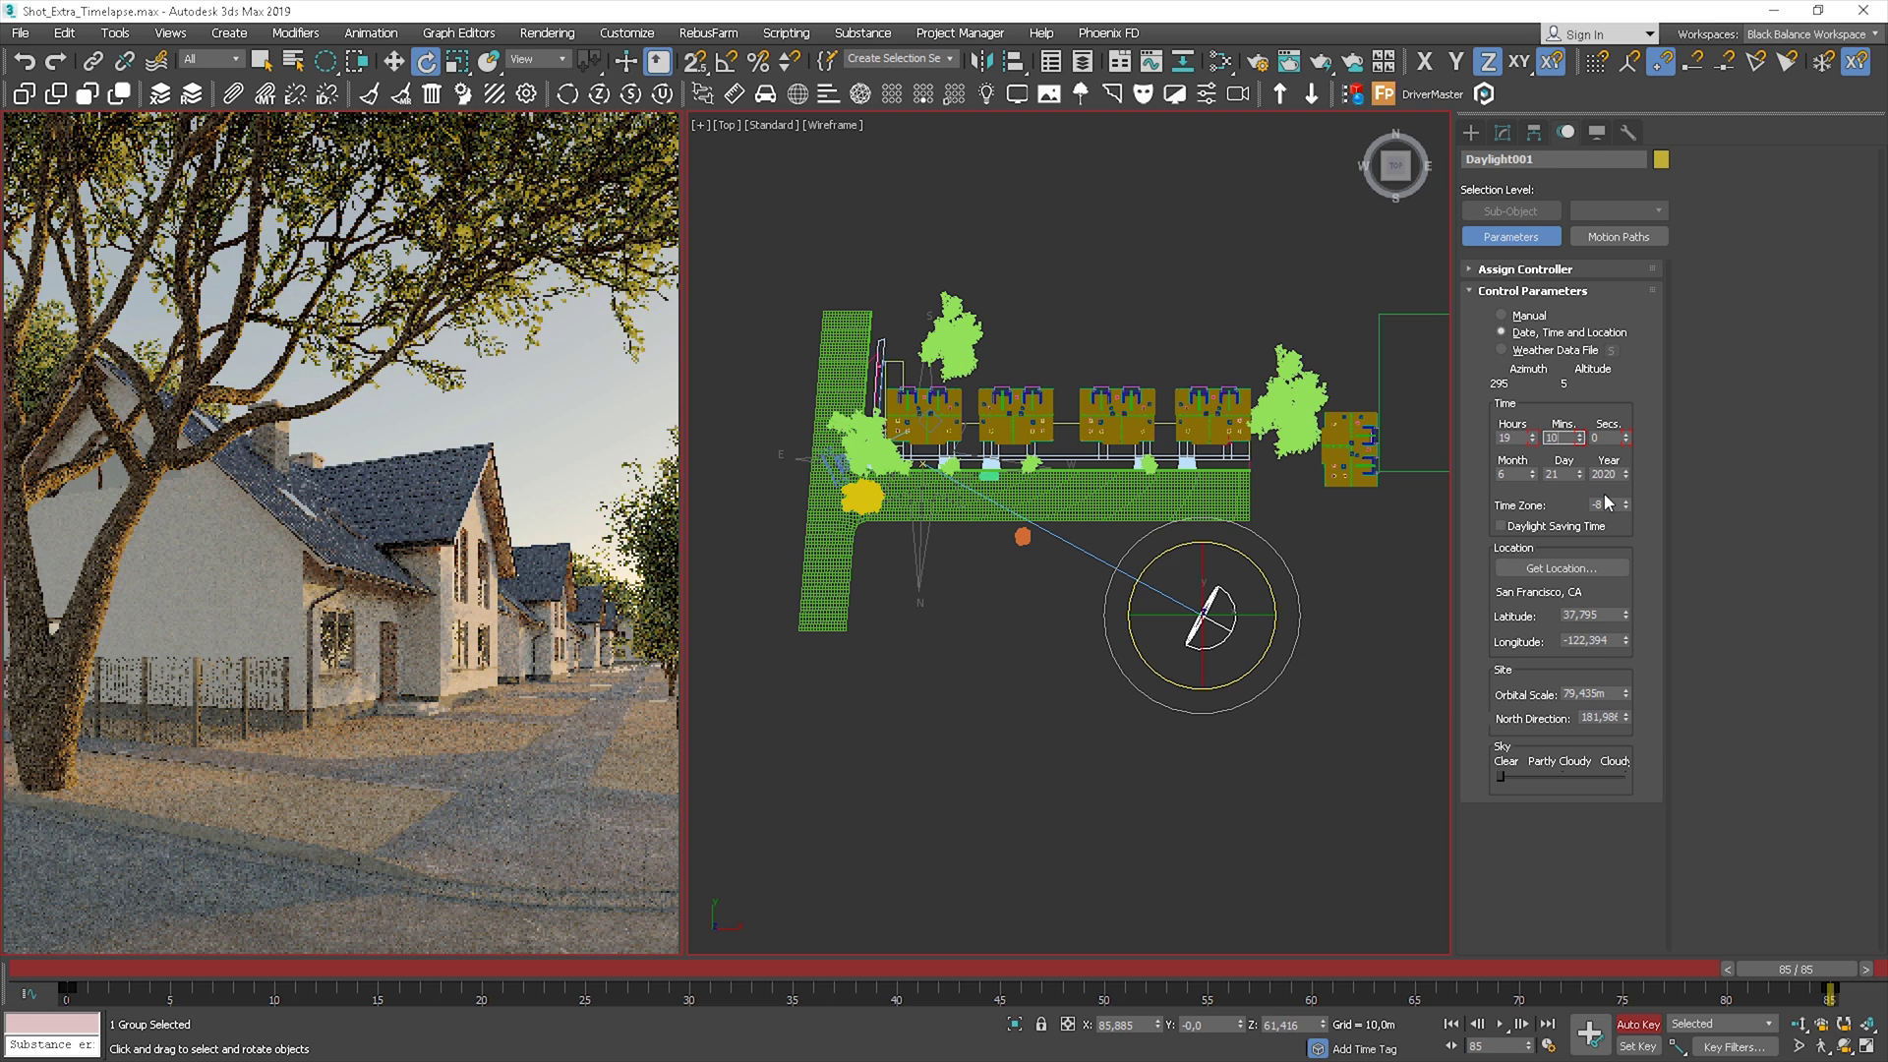
pyautogui.press('Return')
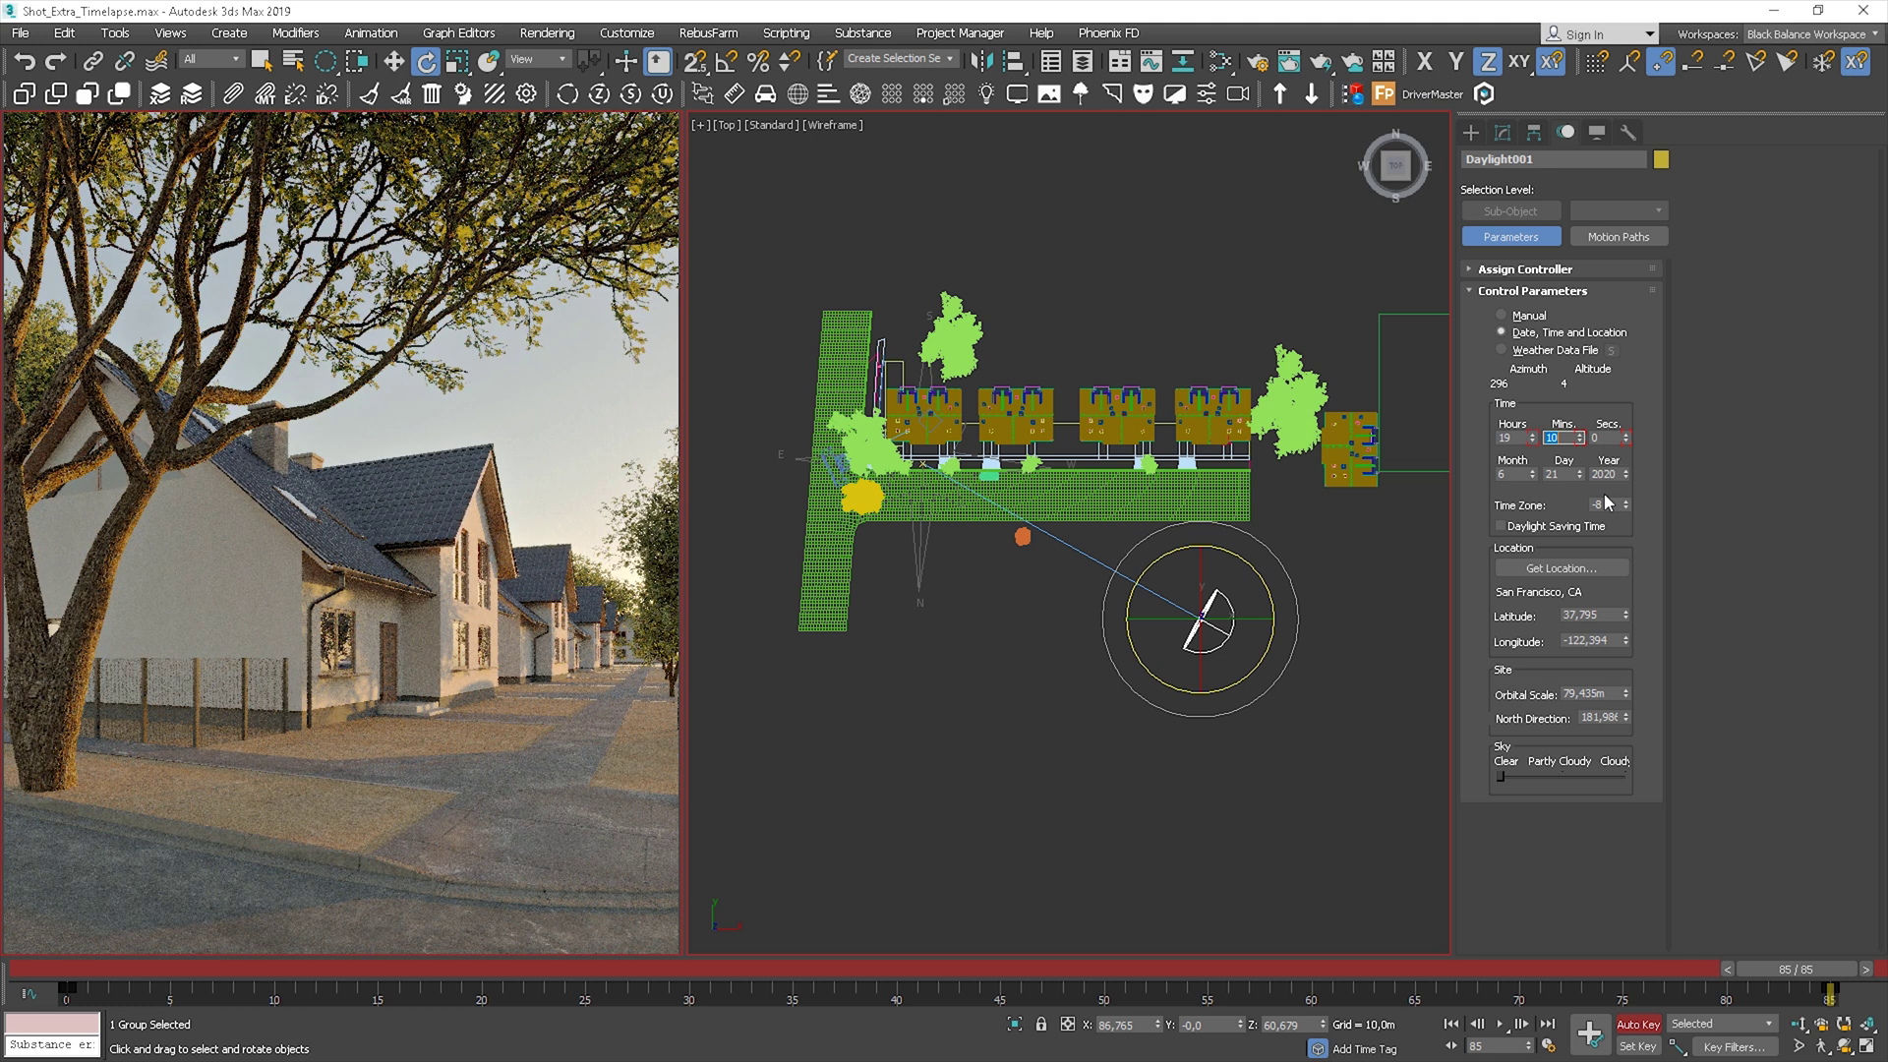
pyautogui.write('20')
pyautogui.press('Return')
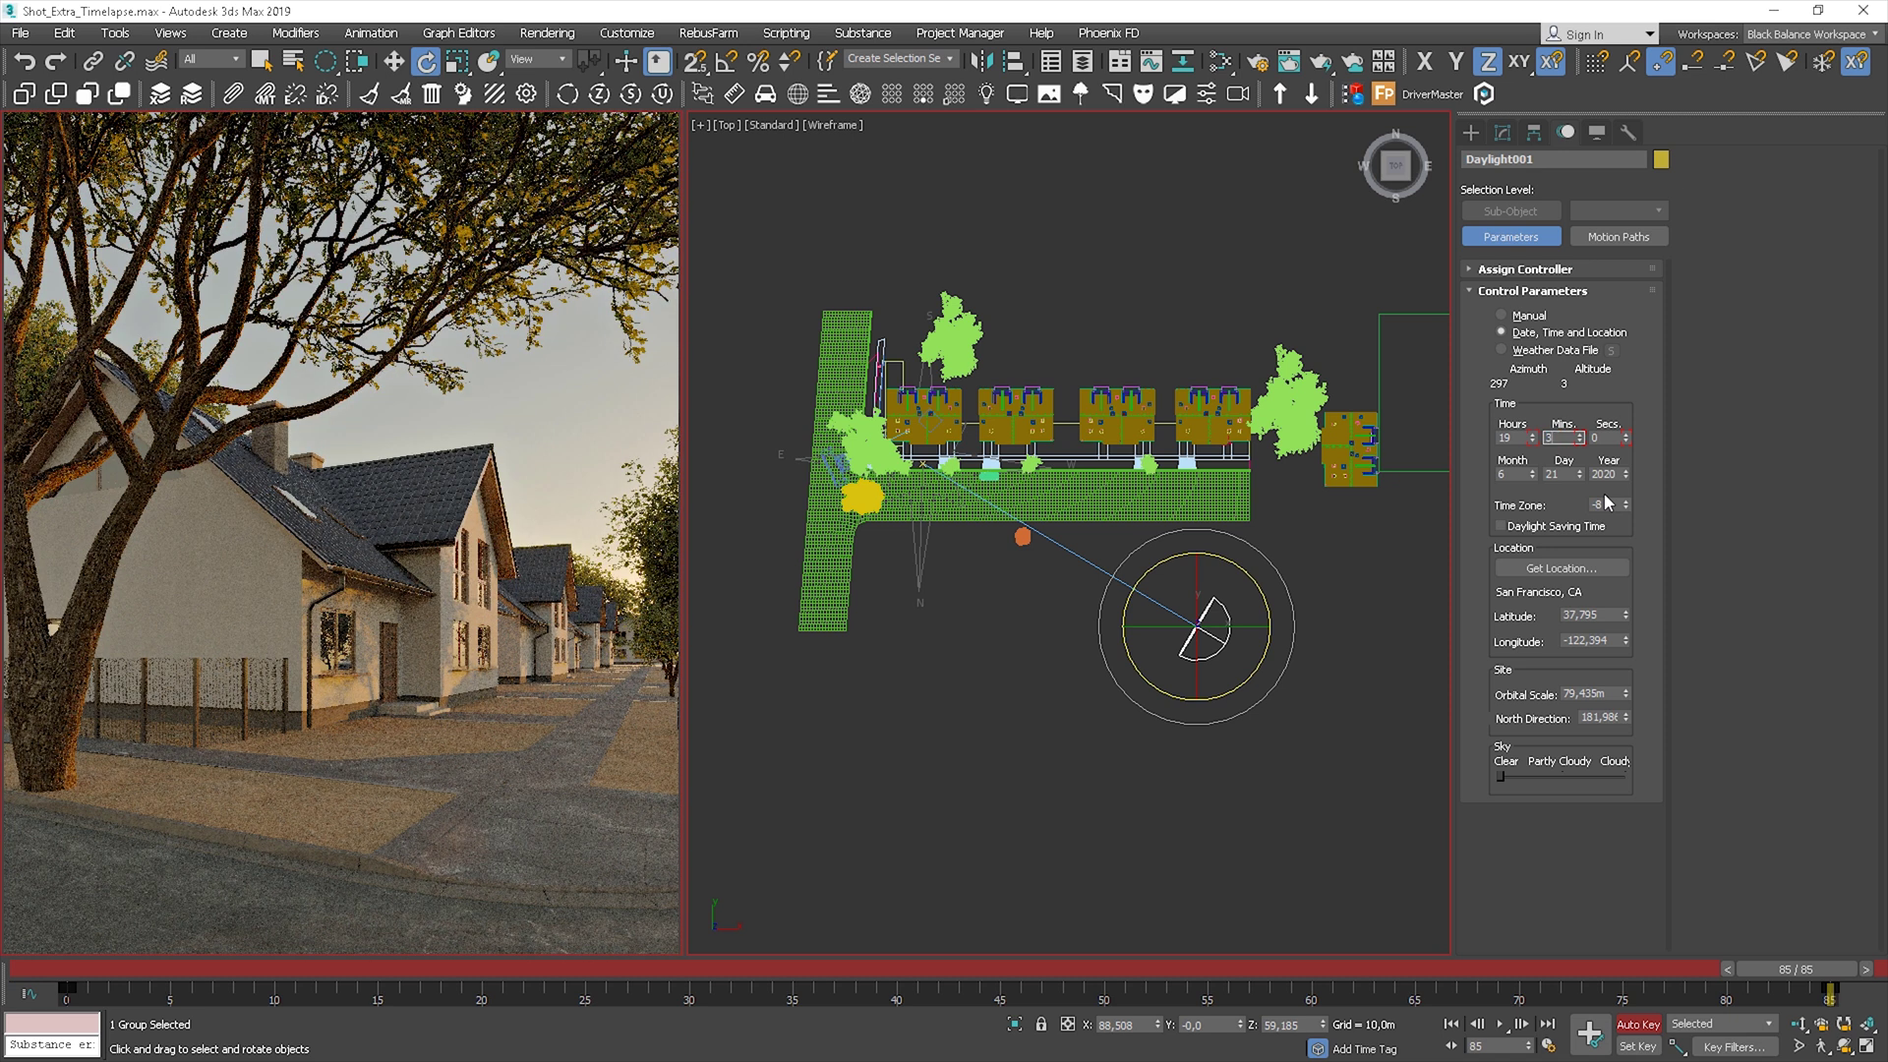
pyautogui.write('0')
pyautogui.press('Return')
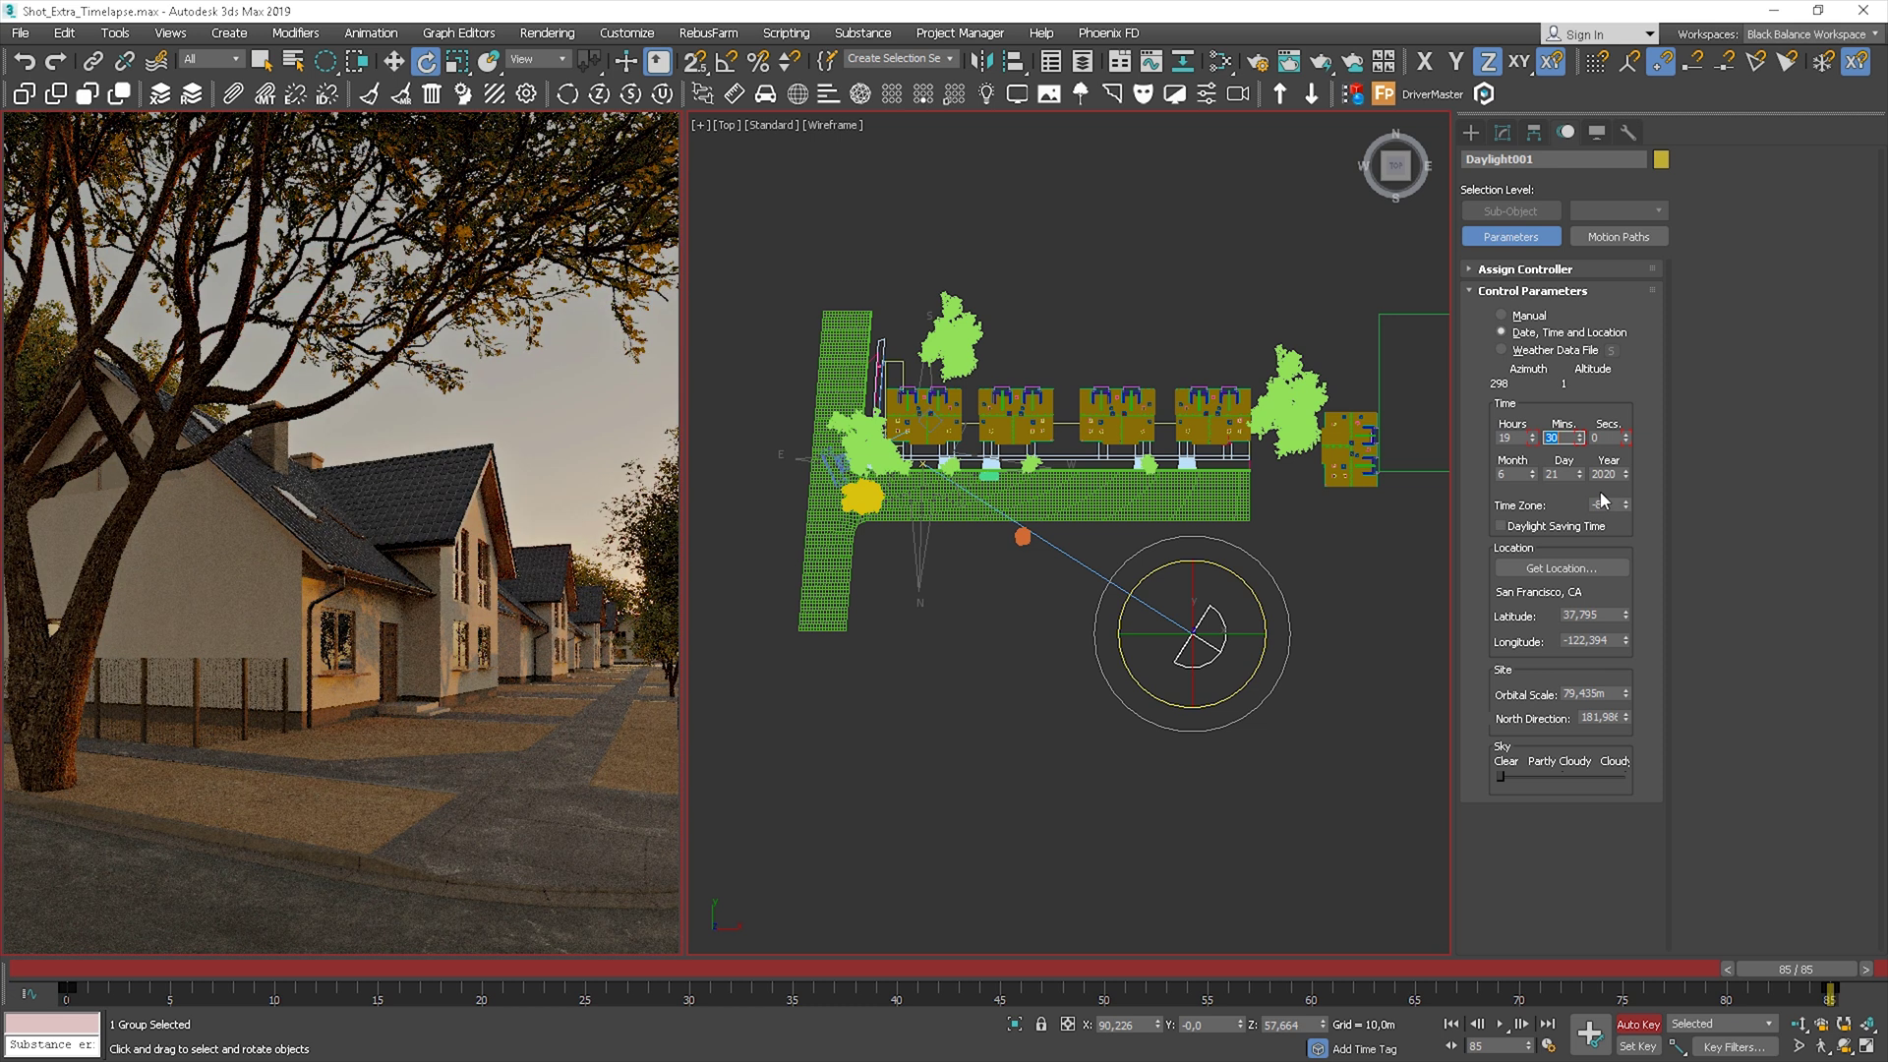
pyautogui.click(1647, 1025)
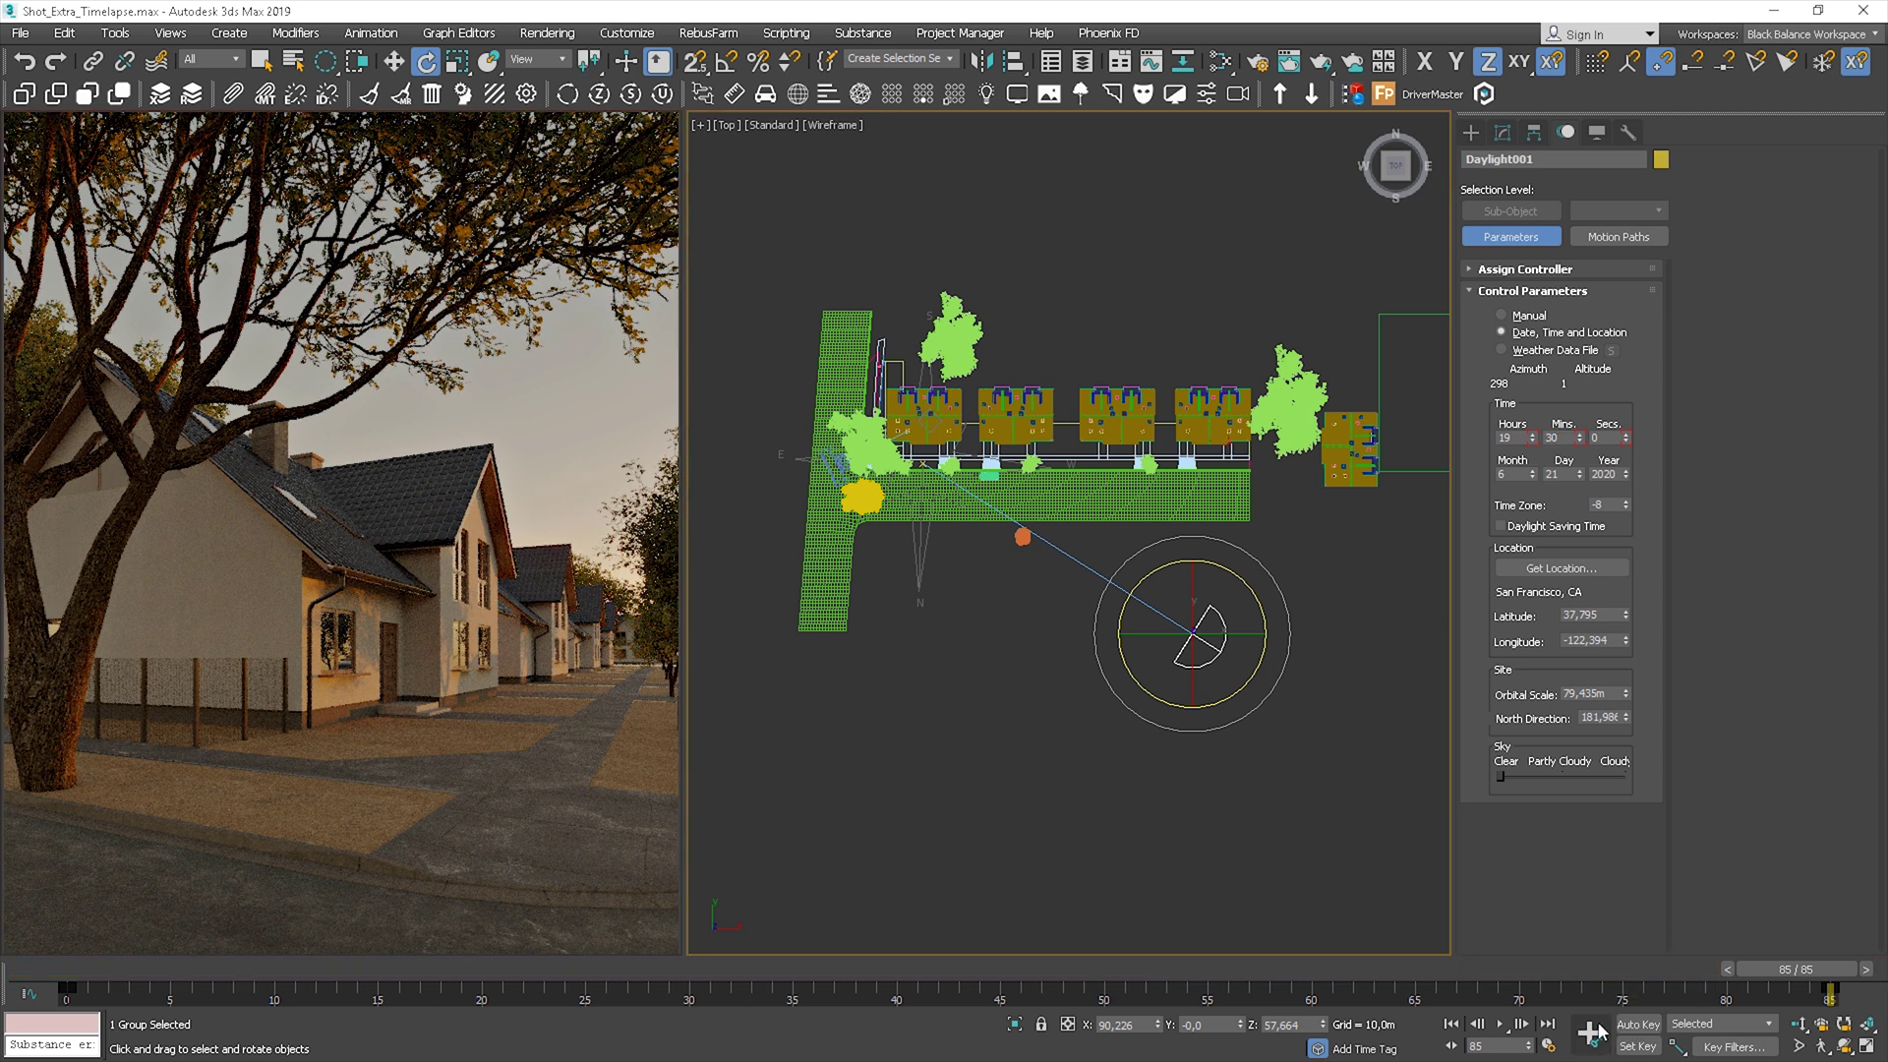
# Preview the sunset at frames 75, 66 and 40, then return to frame 0.
pyautogui.click(1623, 969)
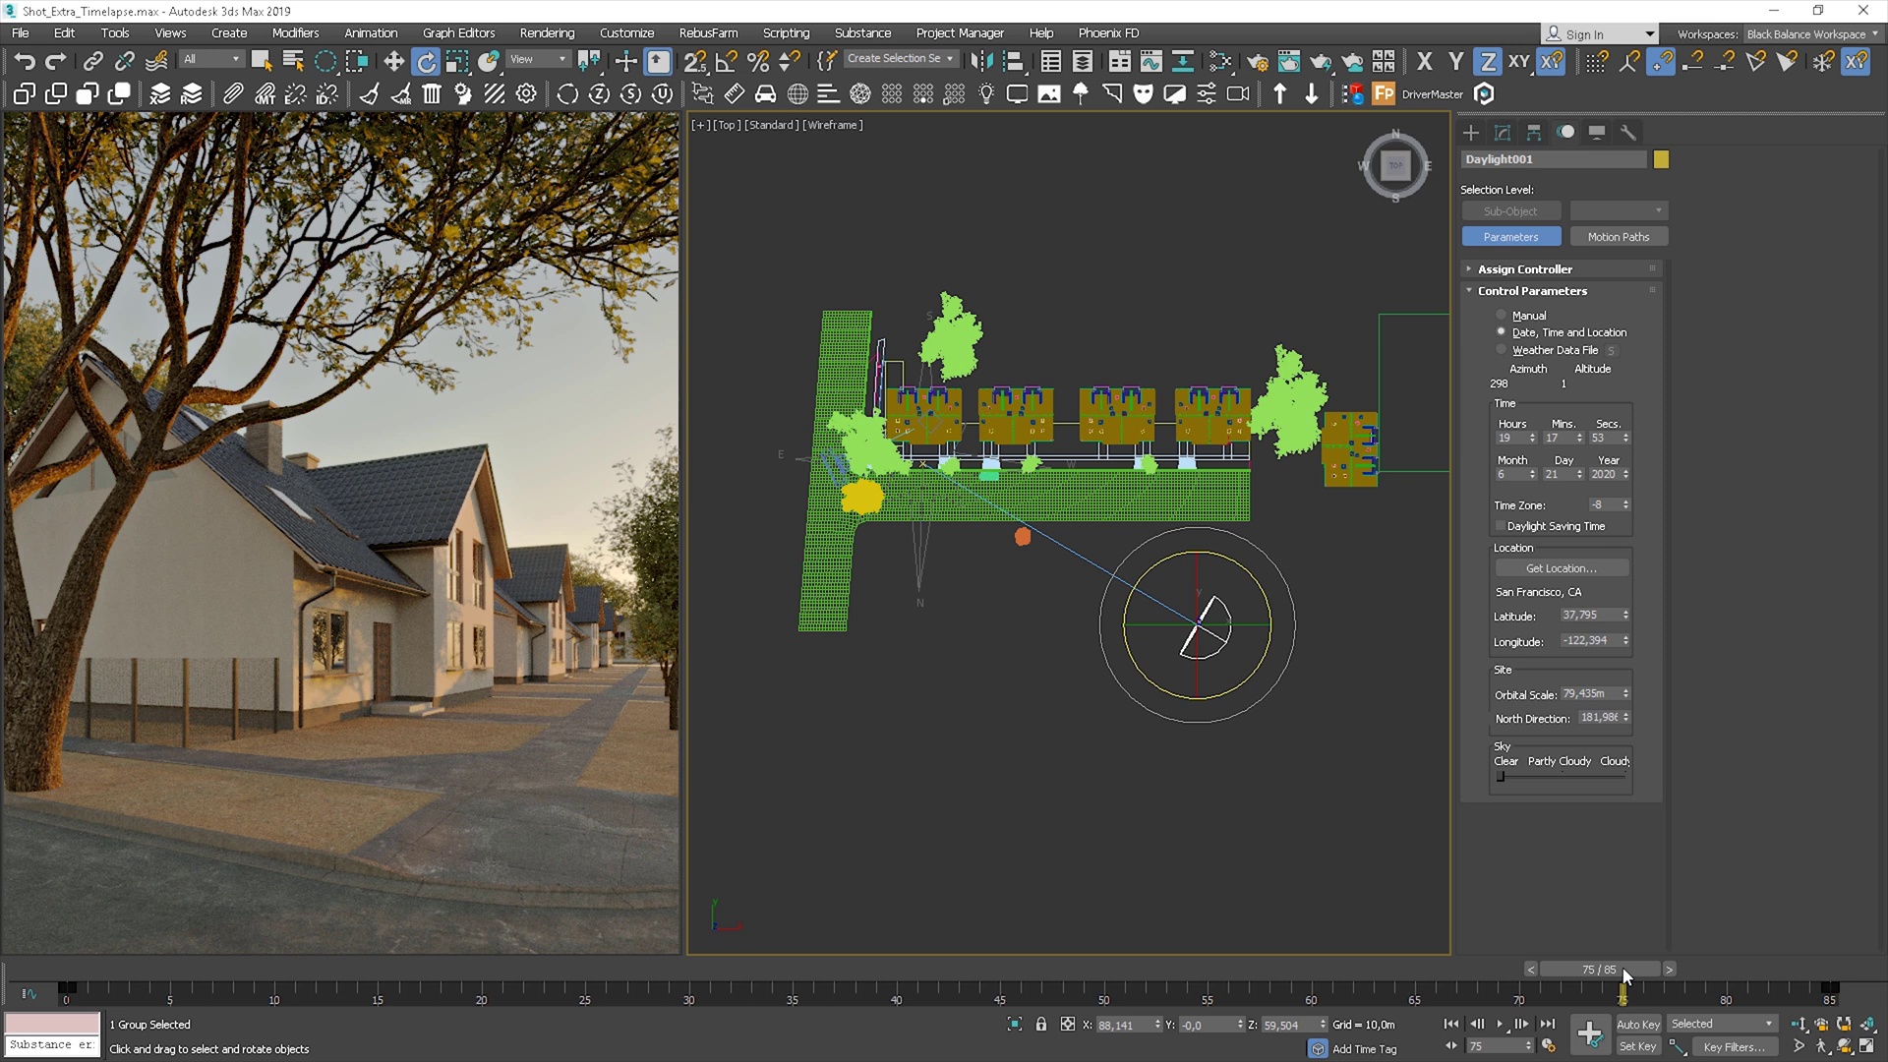
pyautogui.moveTo(1623, 975); pyautogui.dragTo(1418, 969)
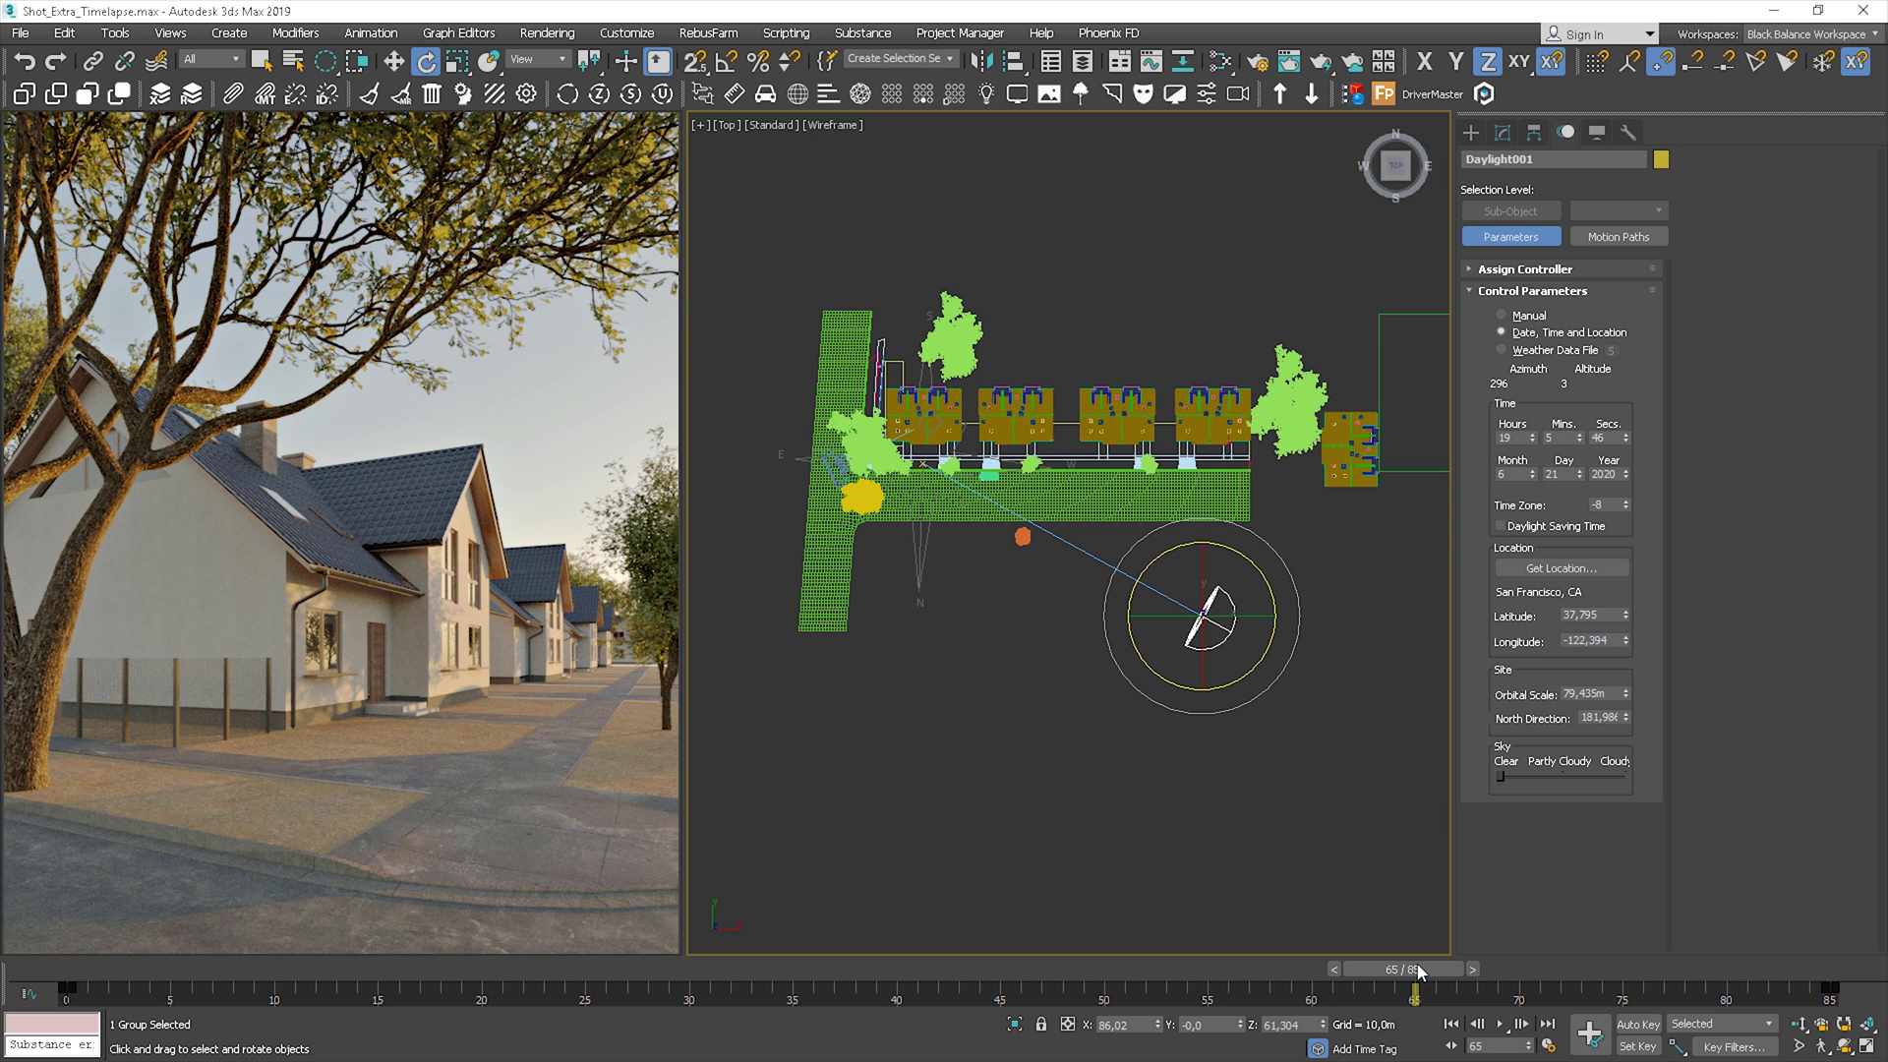
pyautogui.click(899, 970)
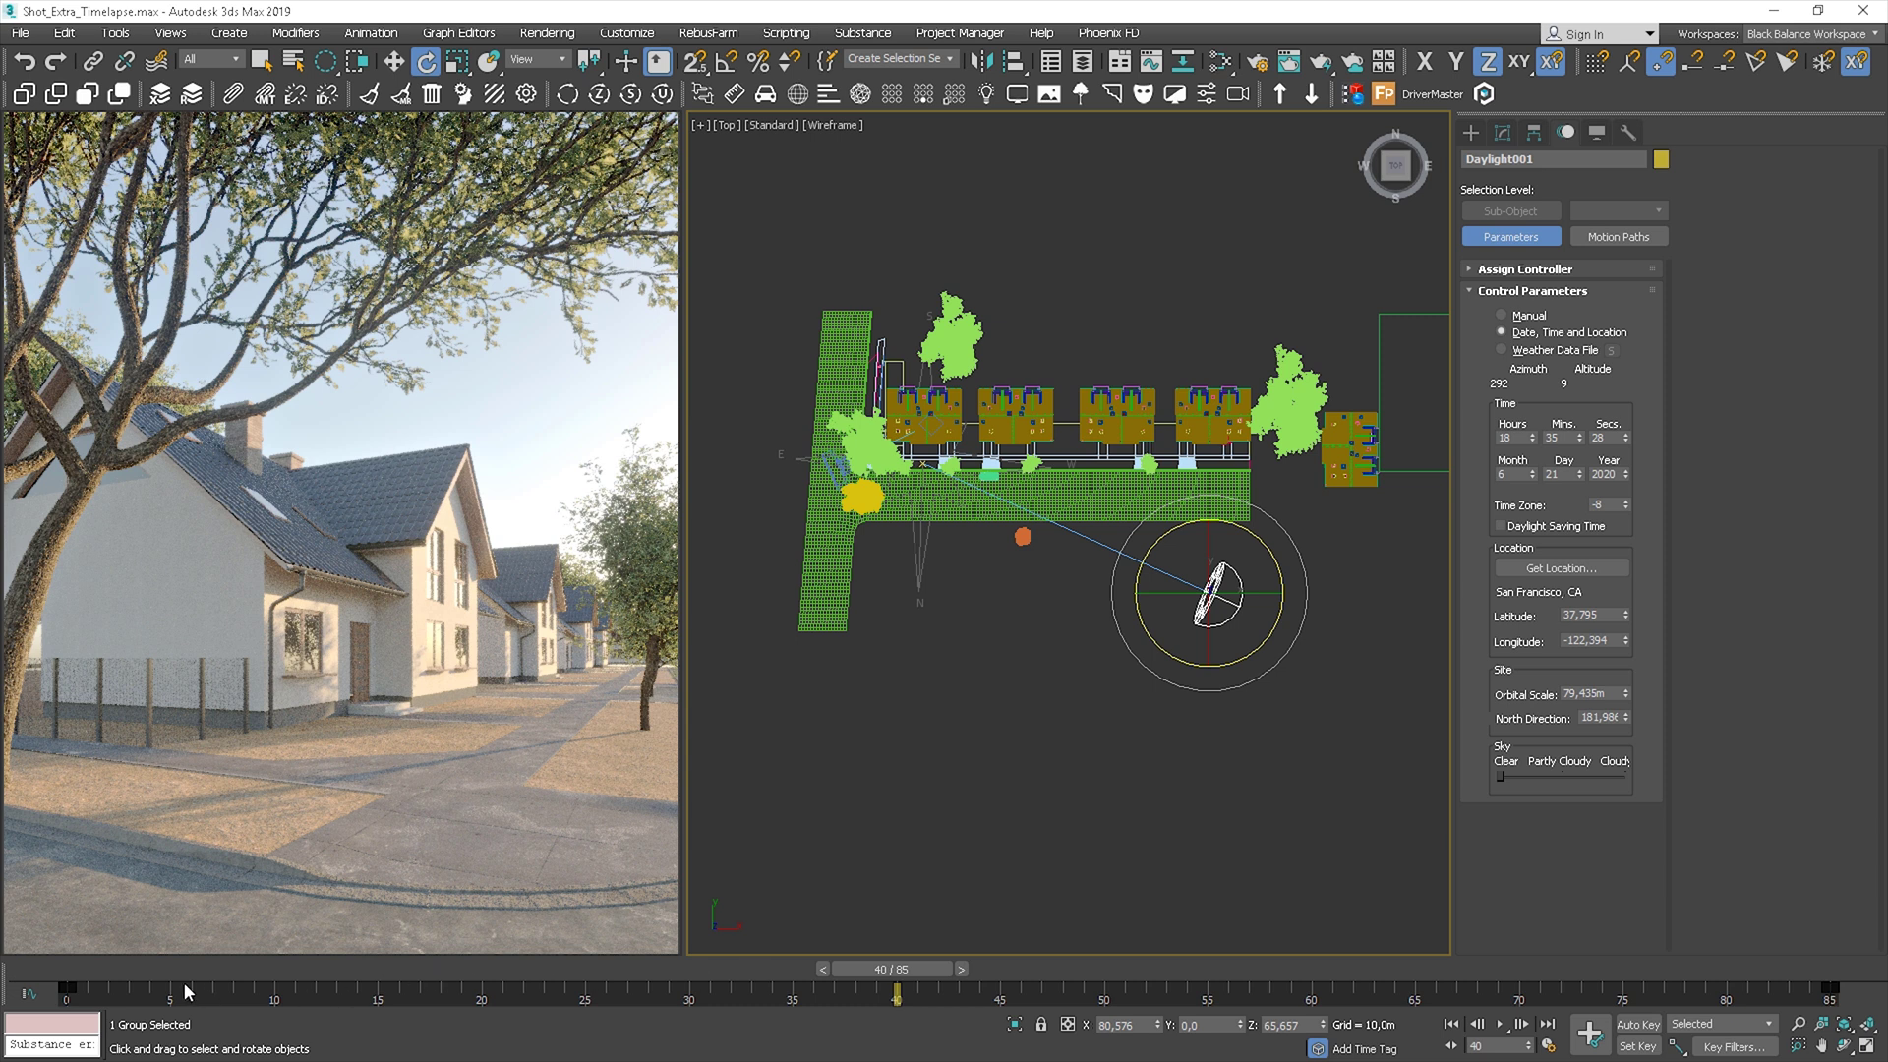
pyautogui.click(74, 970)
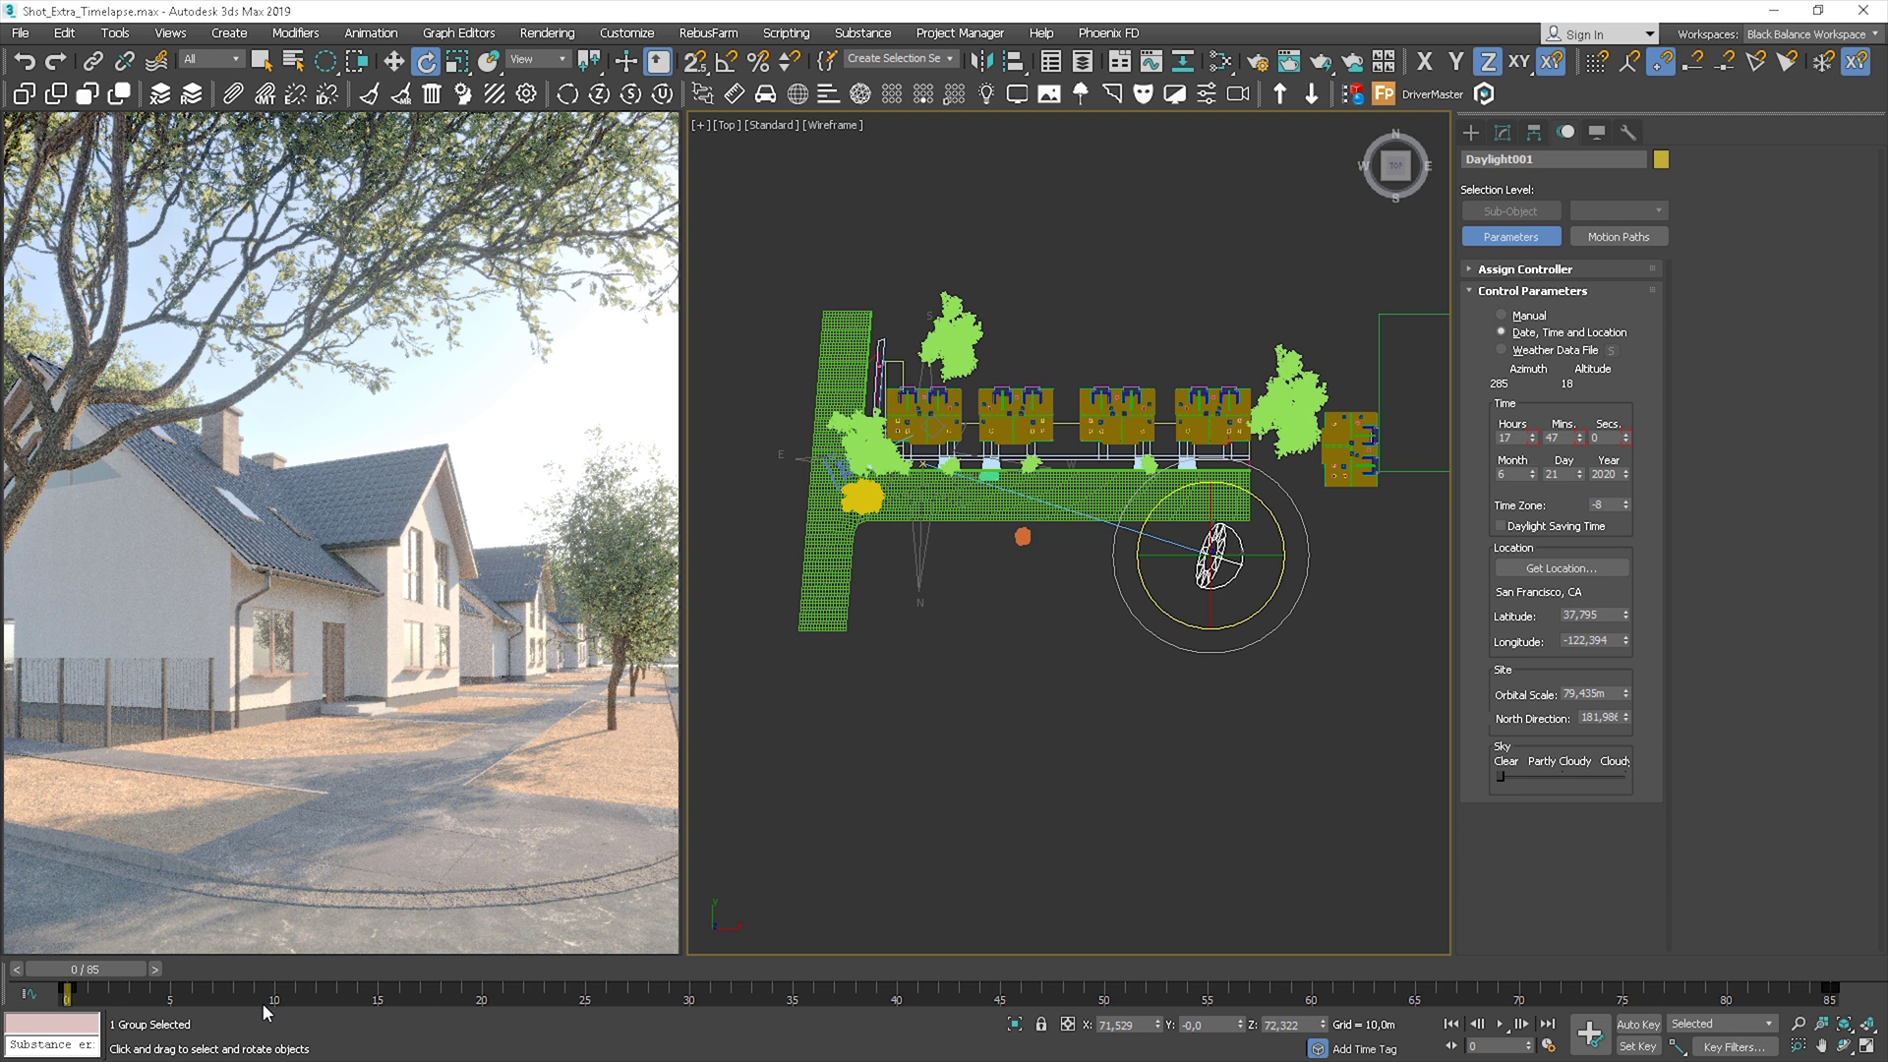
# Stop the interactive render and open the render settings.
pyautogui.rightClick(446, 722)
pyautogui.moveTo(339, 531)
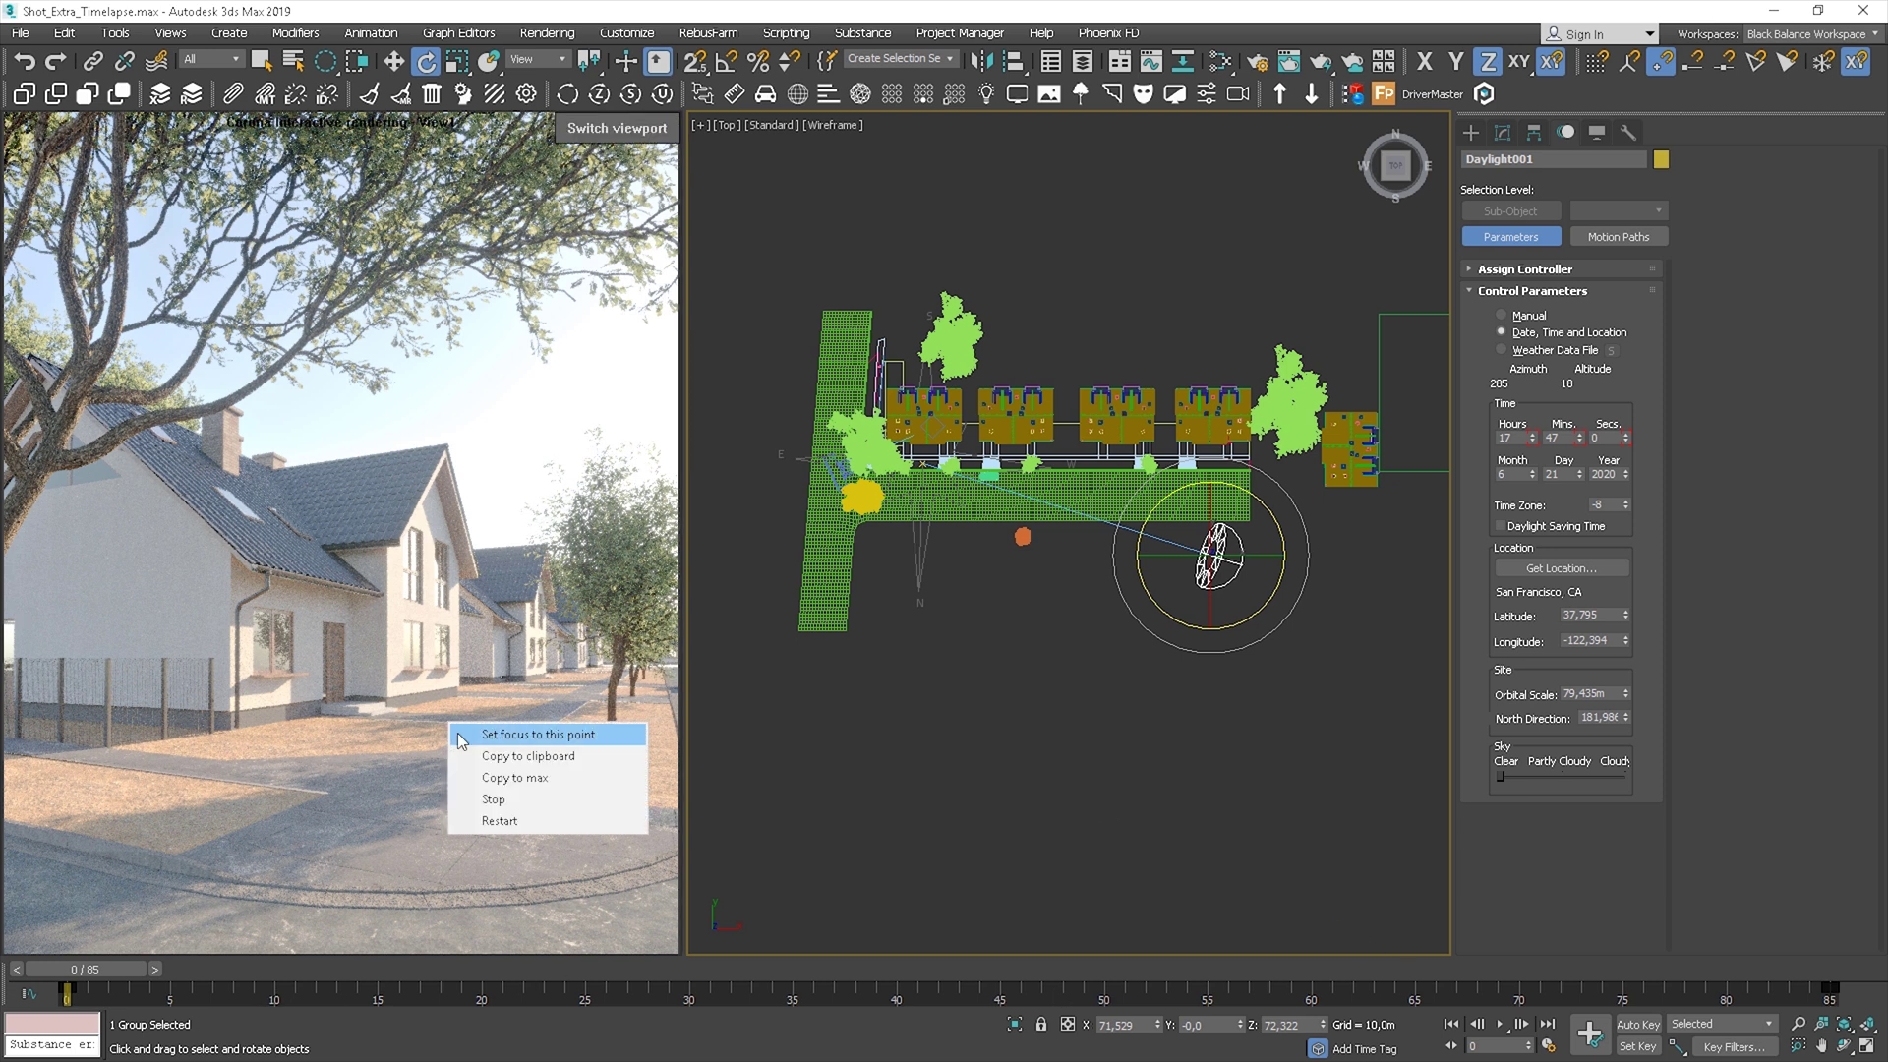
pyautogui.click(492, 798)
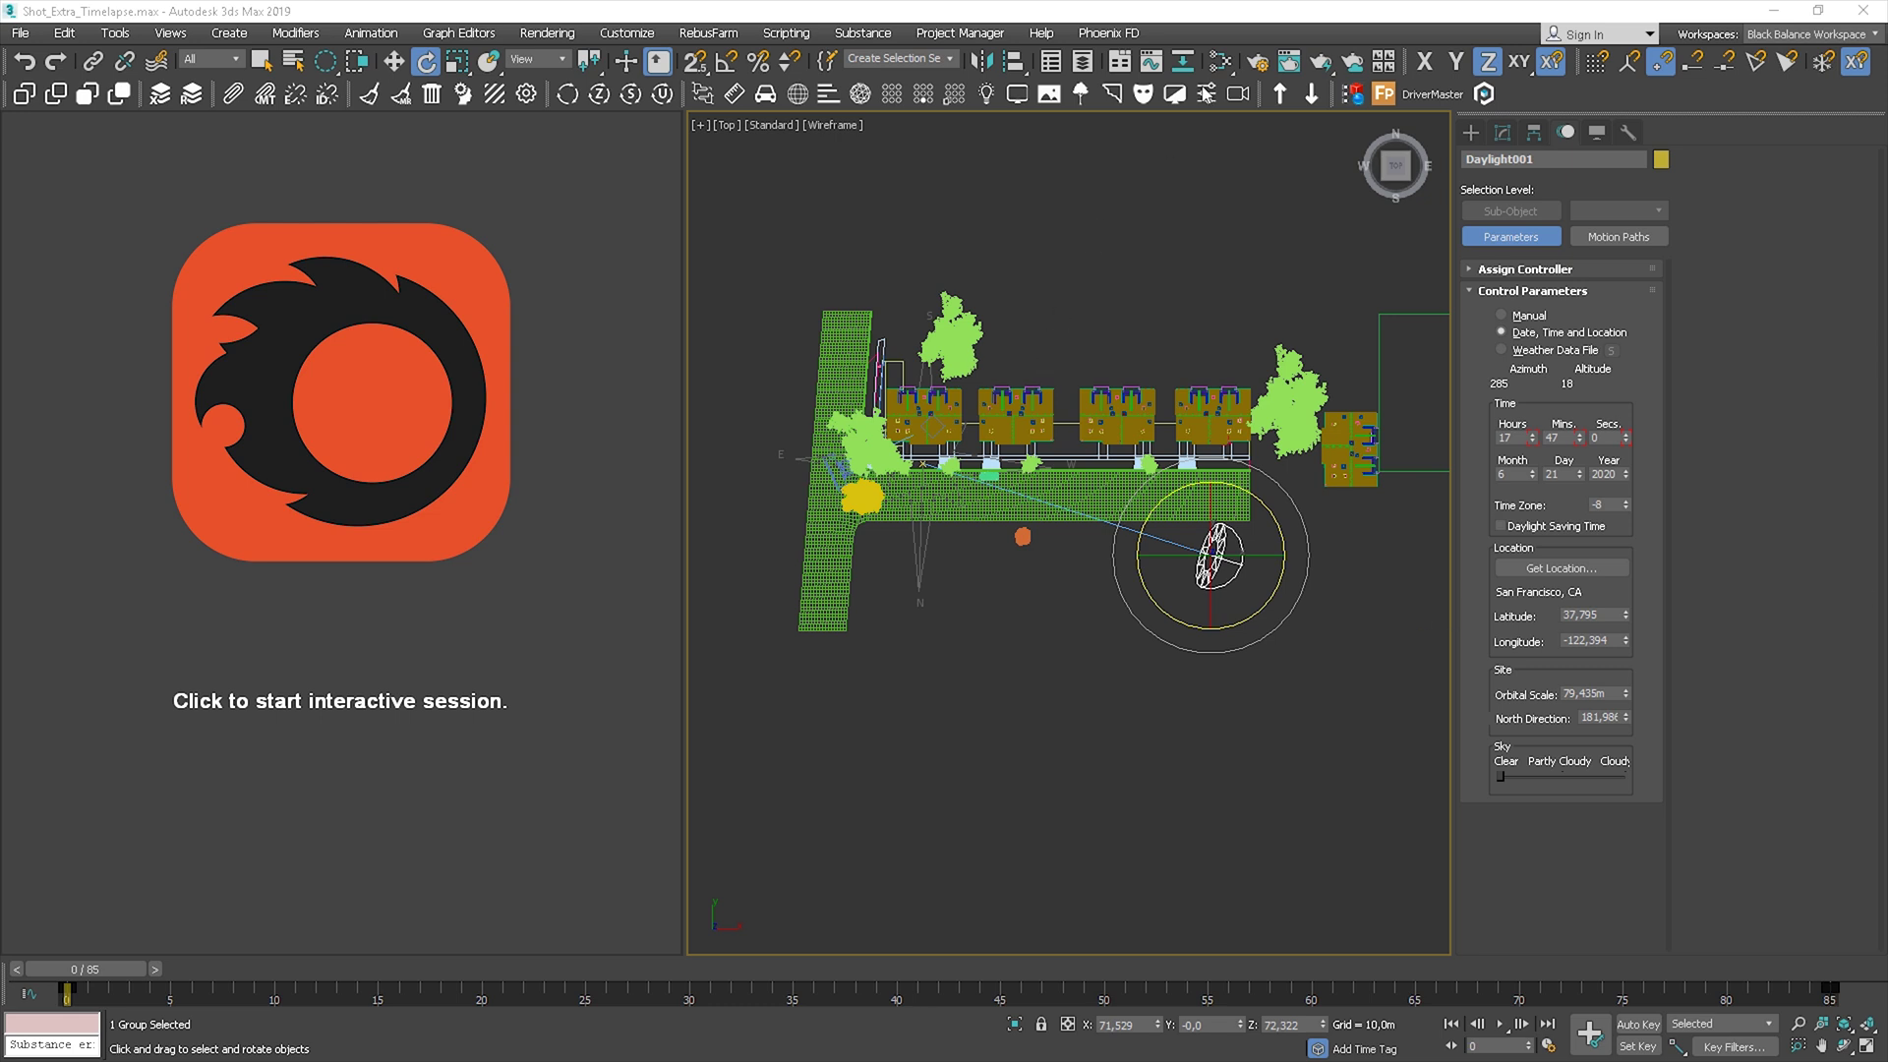
pyautogui.click(1256, 63)
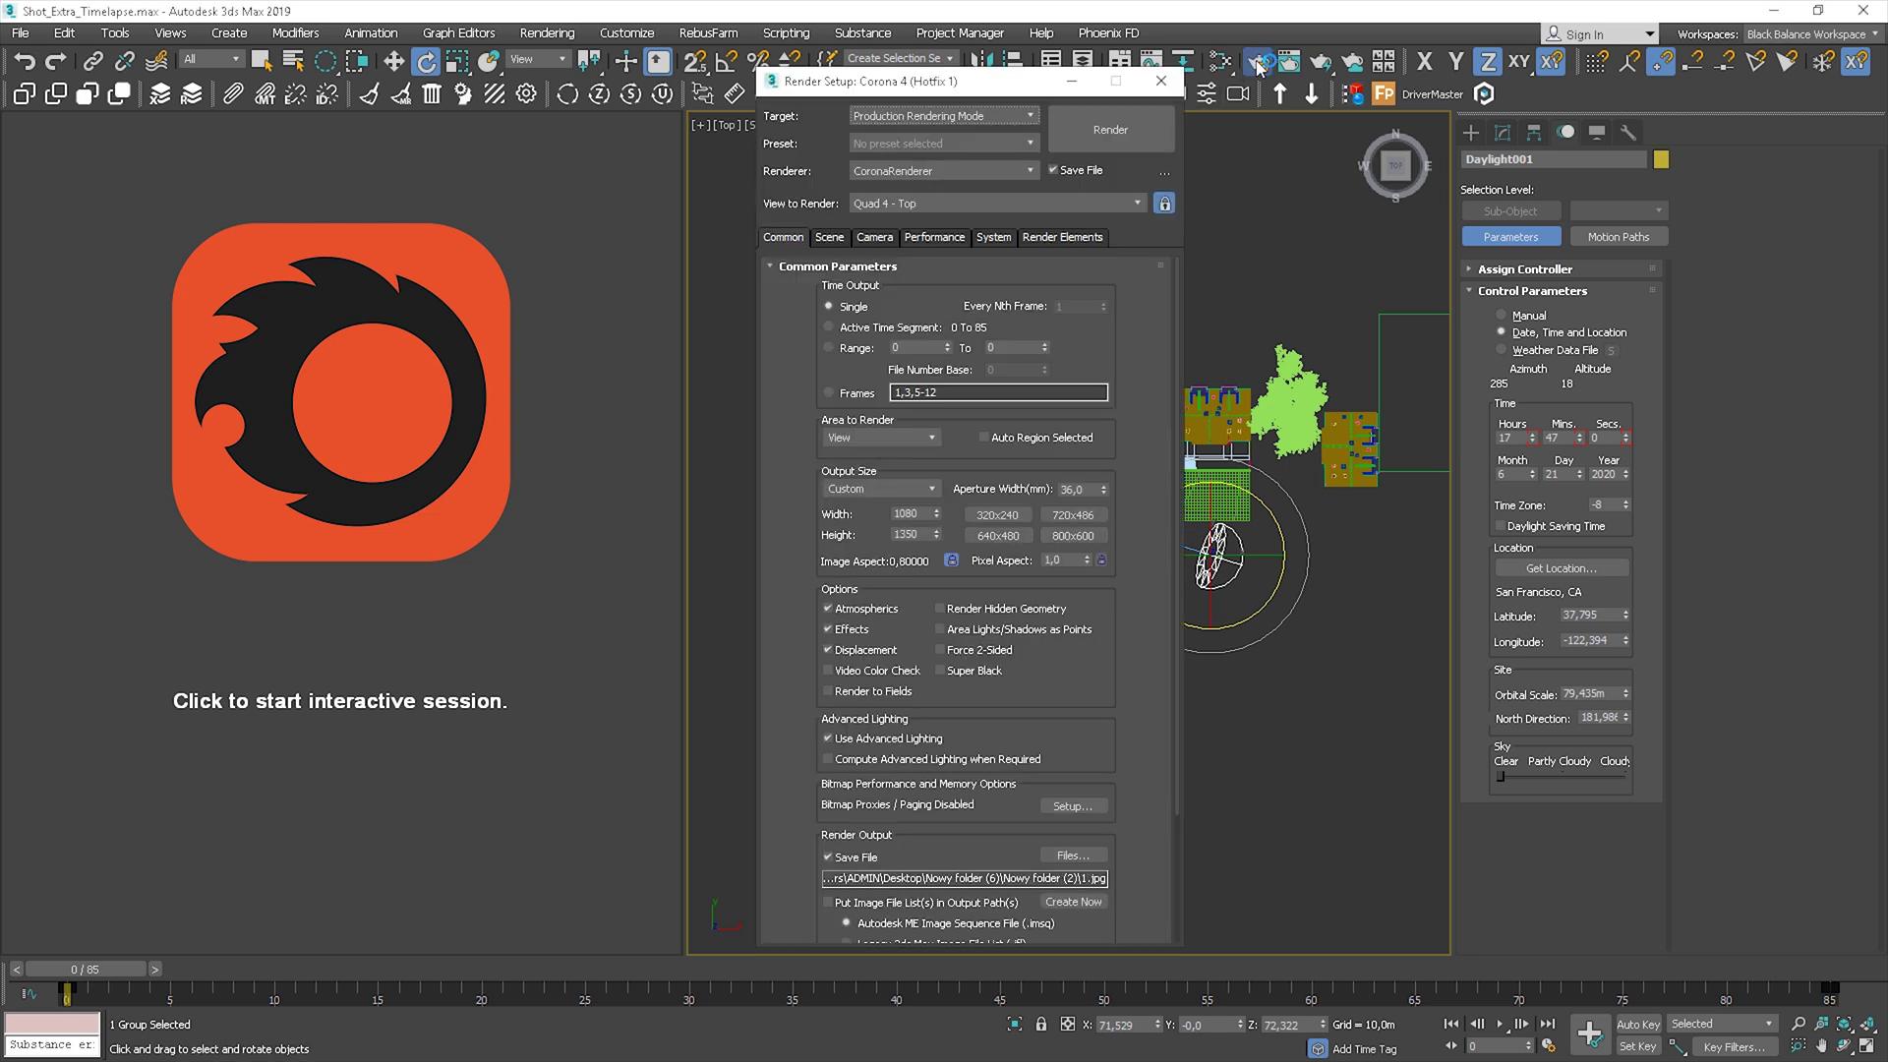
# Set the render Time Output to the frame range 1 to 84.
pyautogui.click(853, 350)
pyautogui.click(1045, 343)
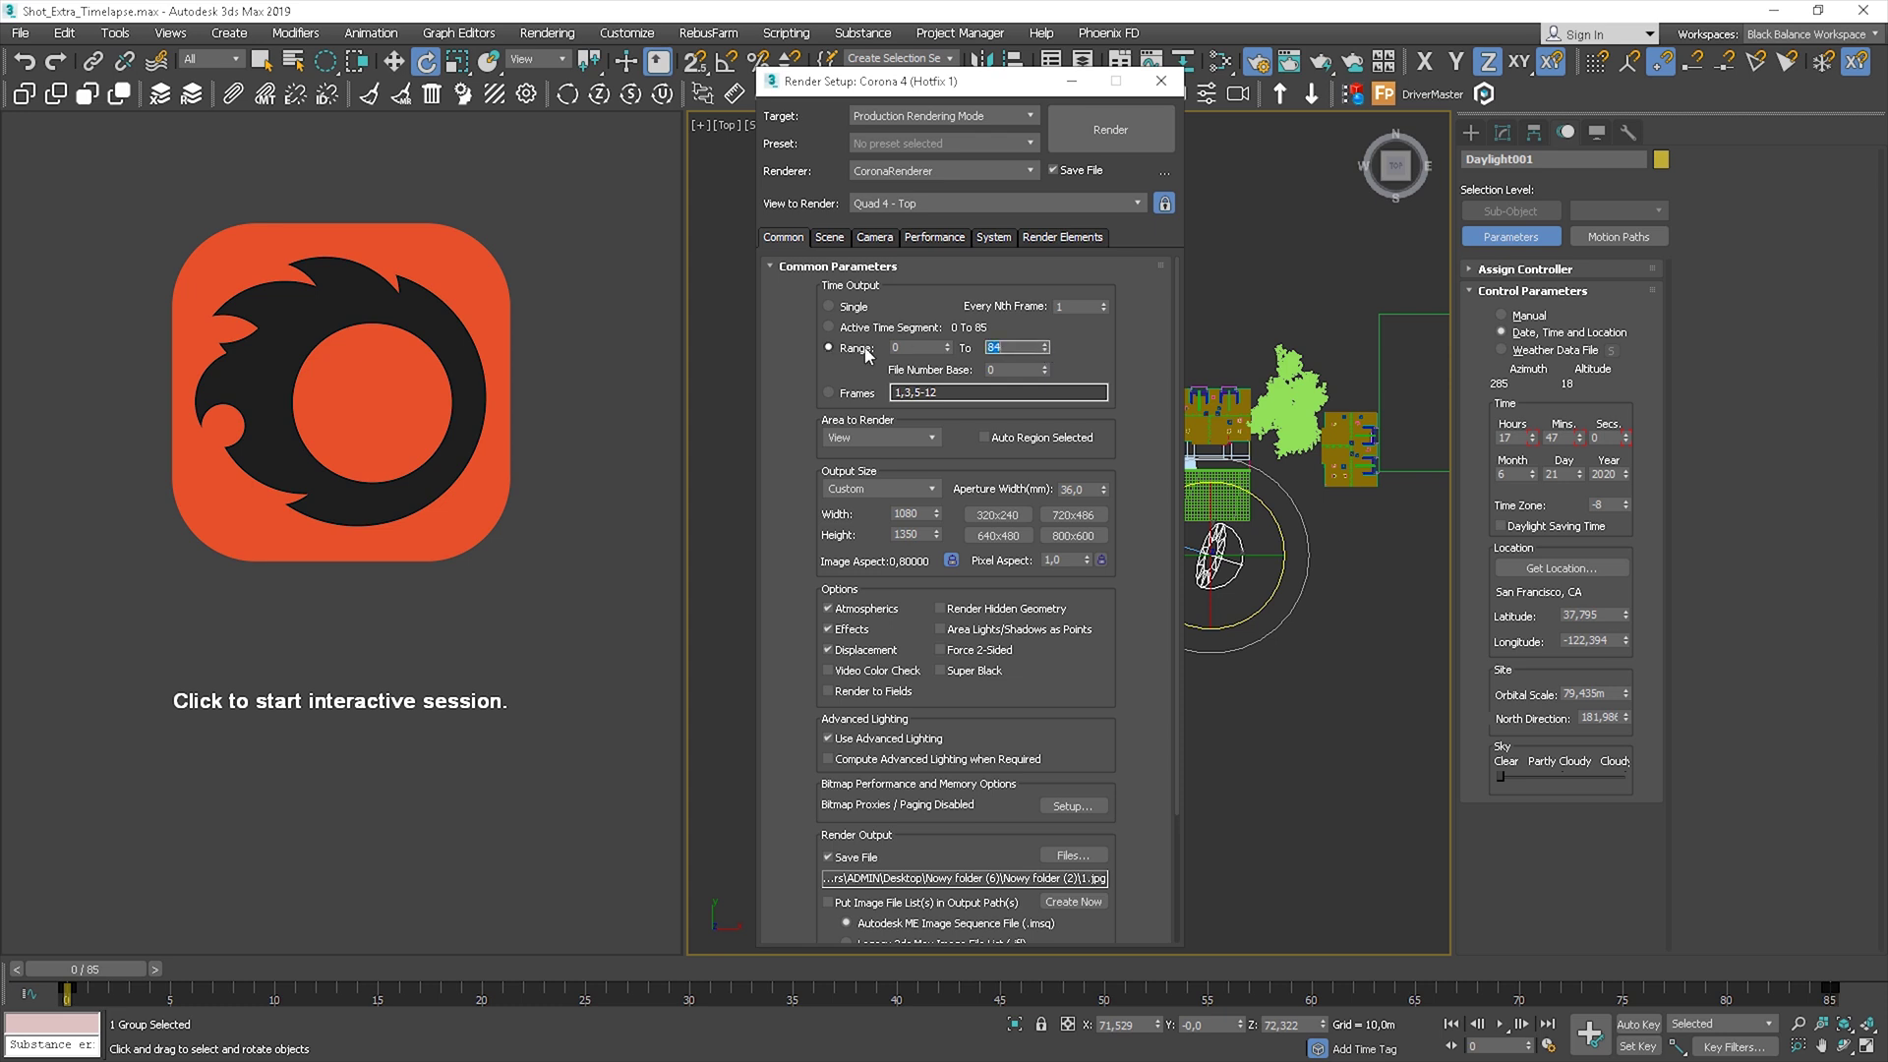
pyautogui.click(947, 343)
# Render with pass limit 5, noise limit 0, denoising None and material override enabled.
pyautogui.click(829, 237)
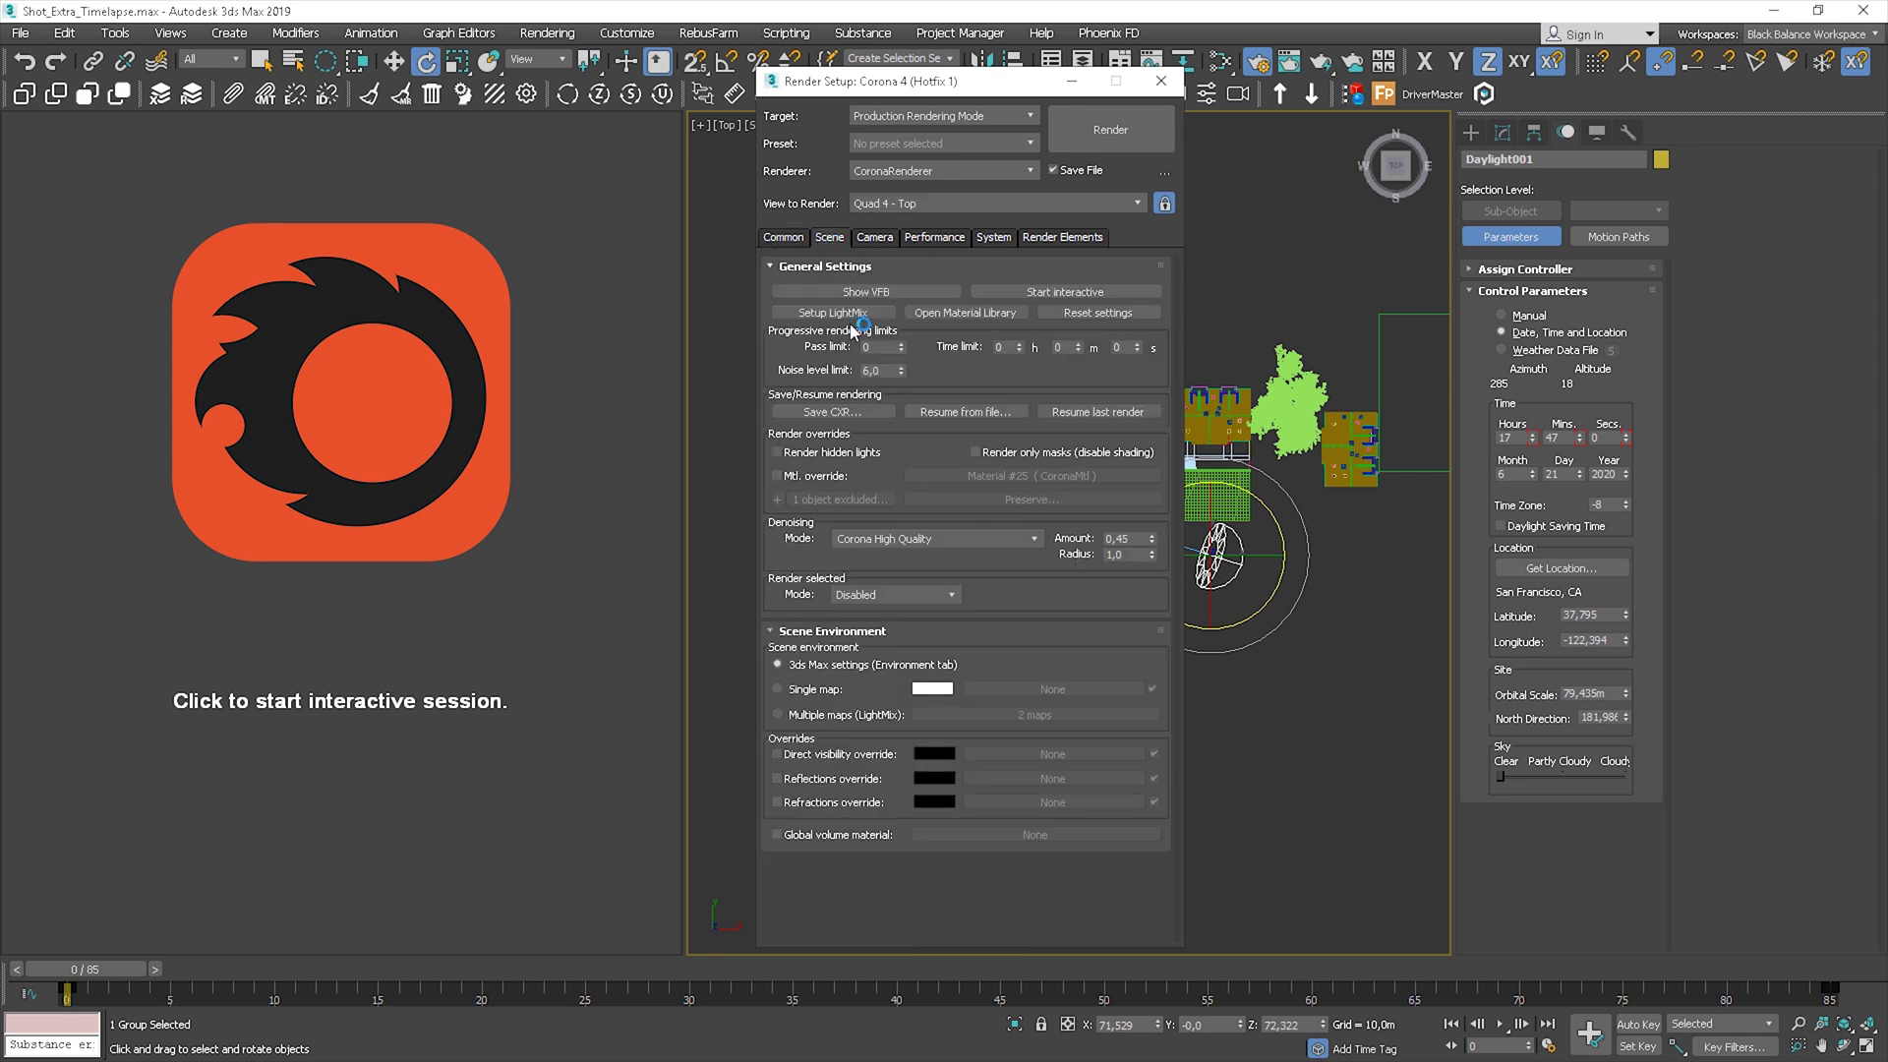
pyautogui.rightClick(900, 372)
pyautogui.click(864, 347)
pyautogui.write('5')
pyautogui.press('Return')
pyautogui.click(956, 539)
pyautogui.click(776, 475)
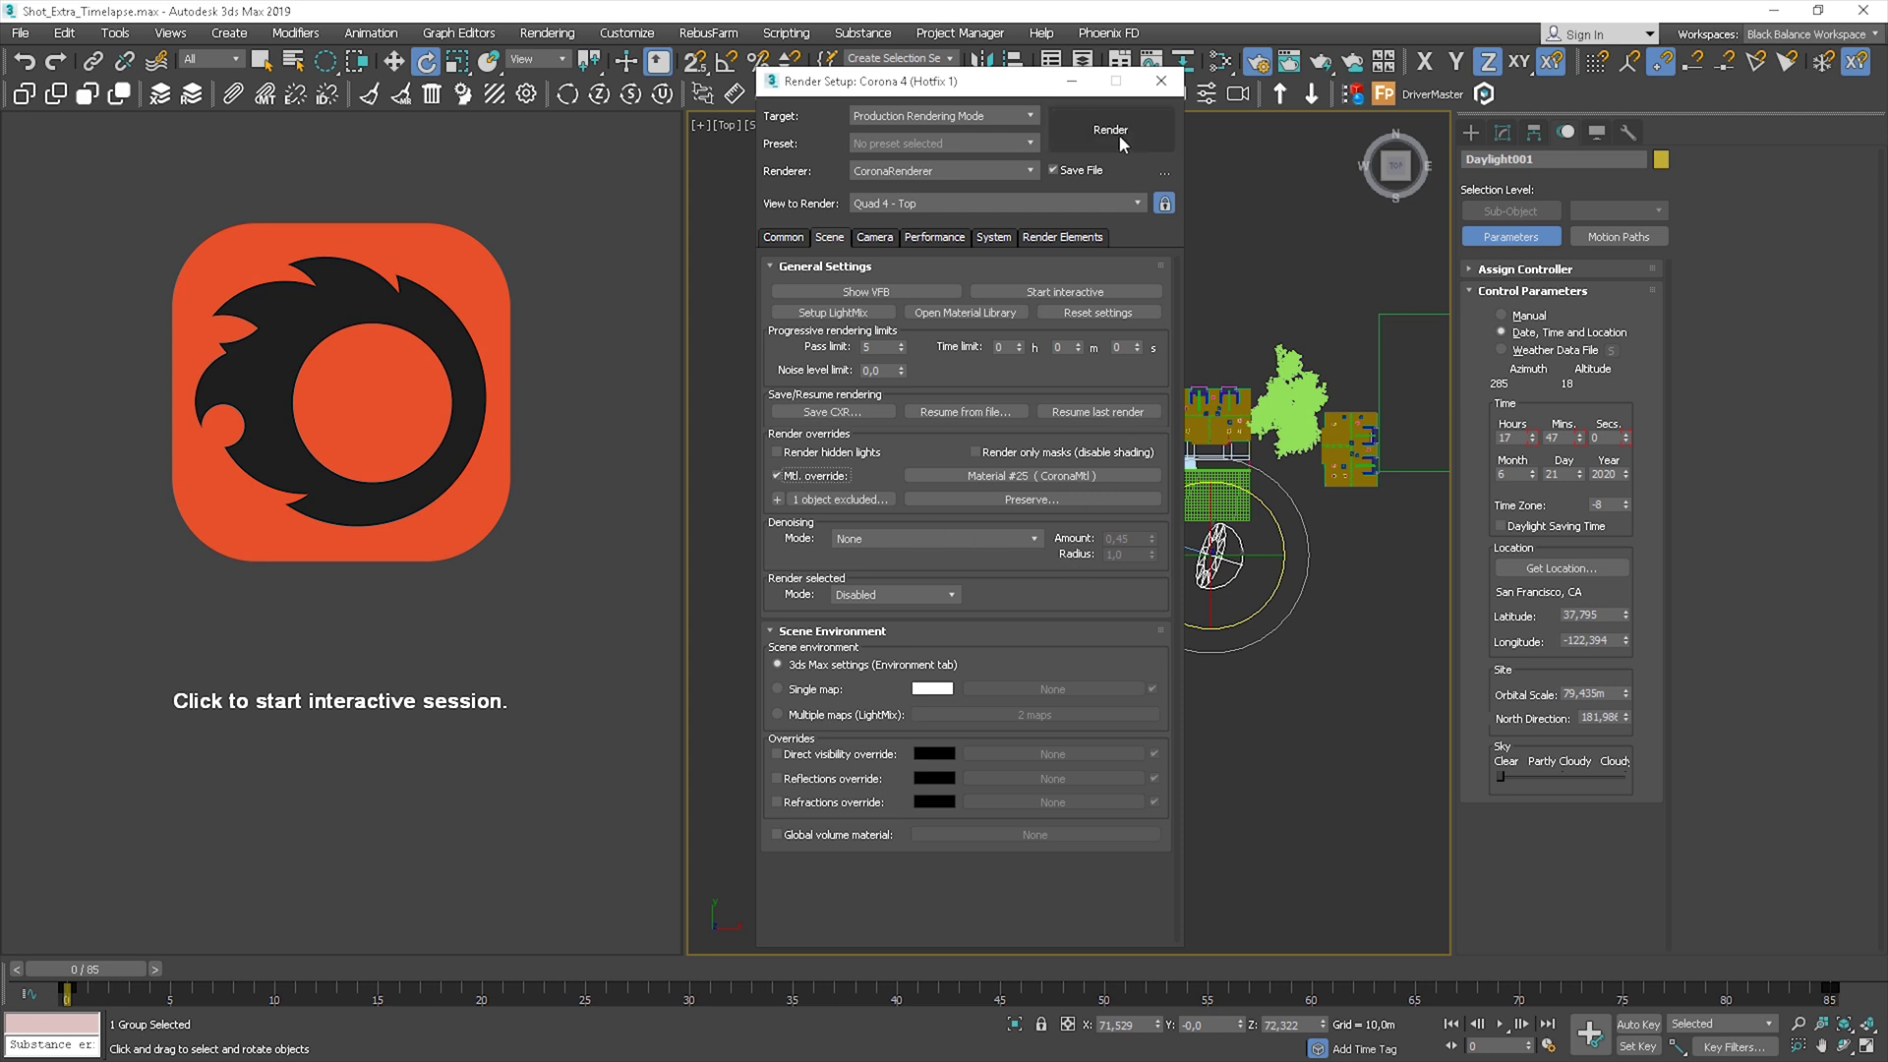
pyautogui.click(1118, 134)
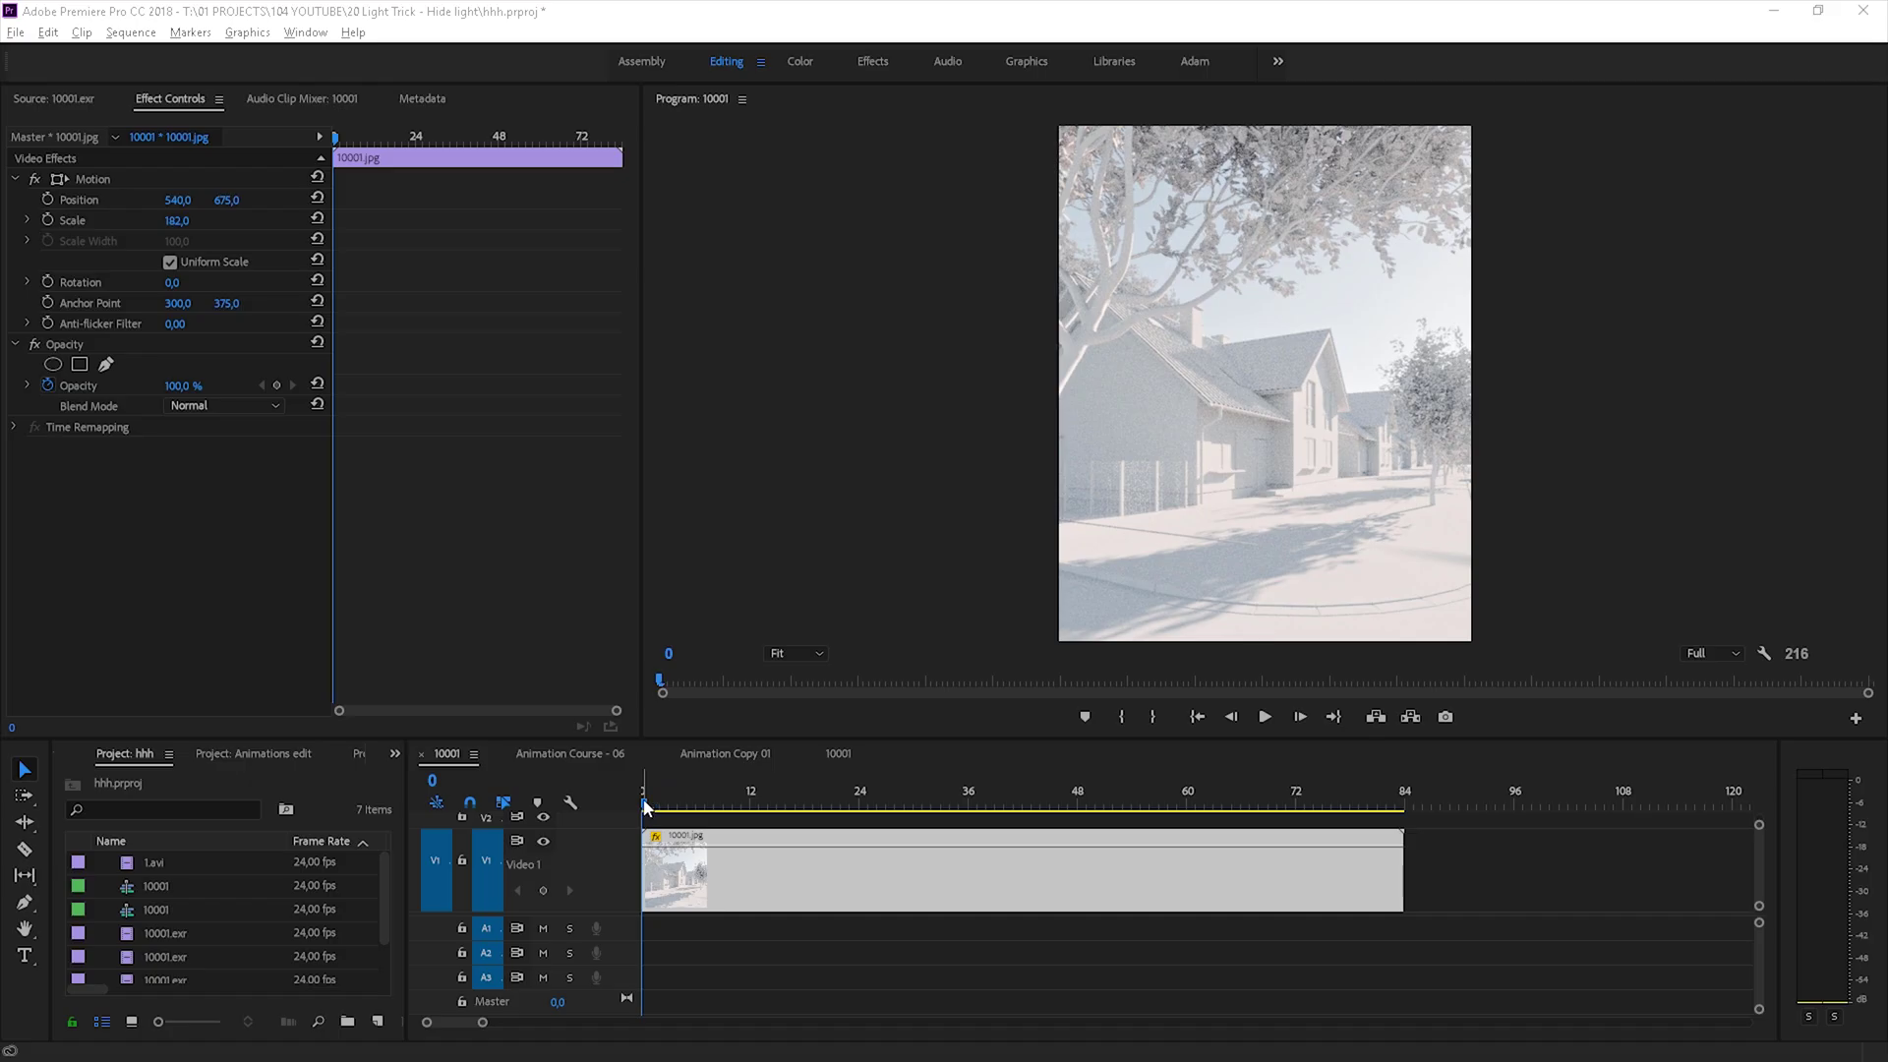
pyautogui.press('space')
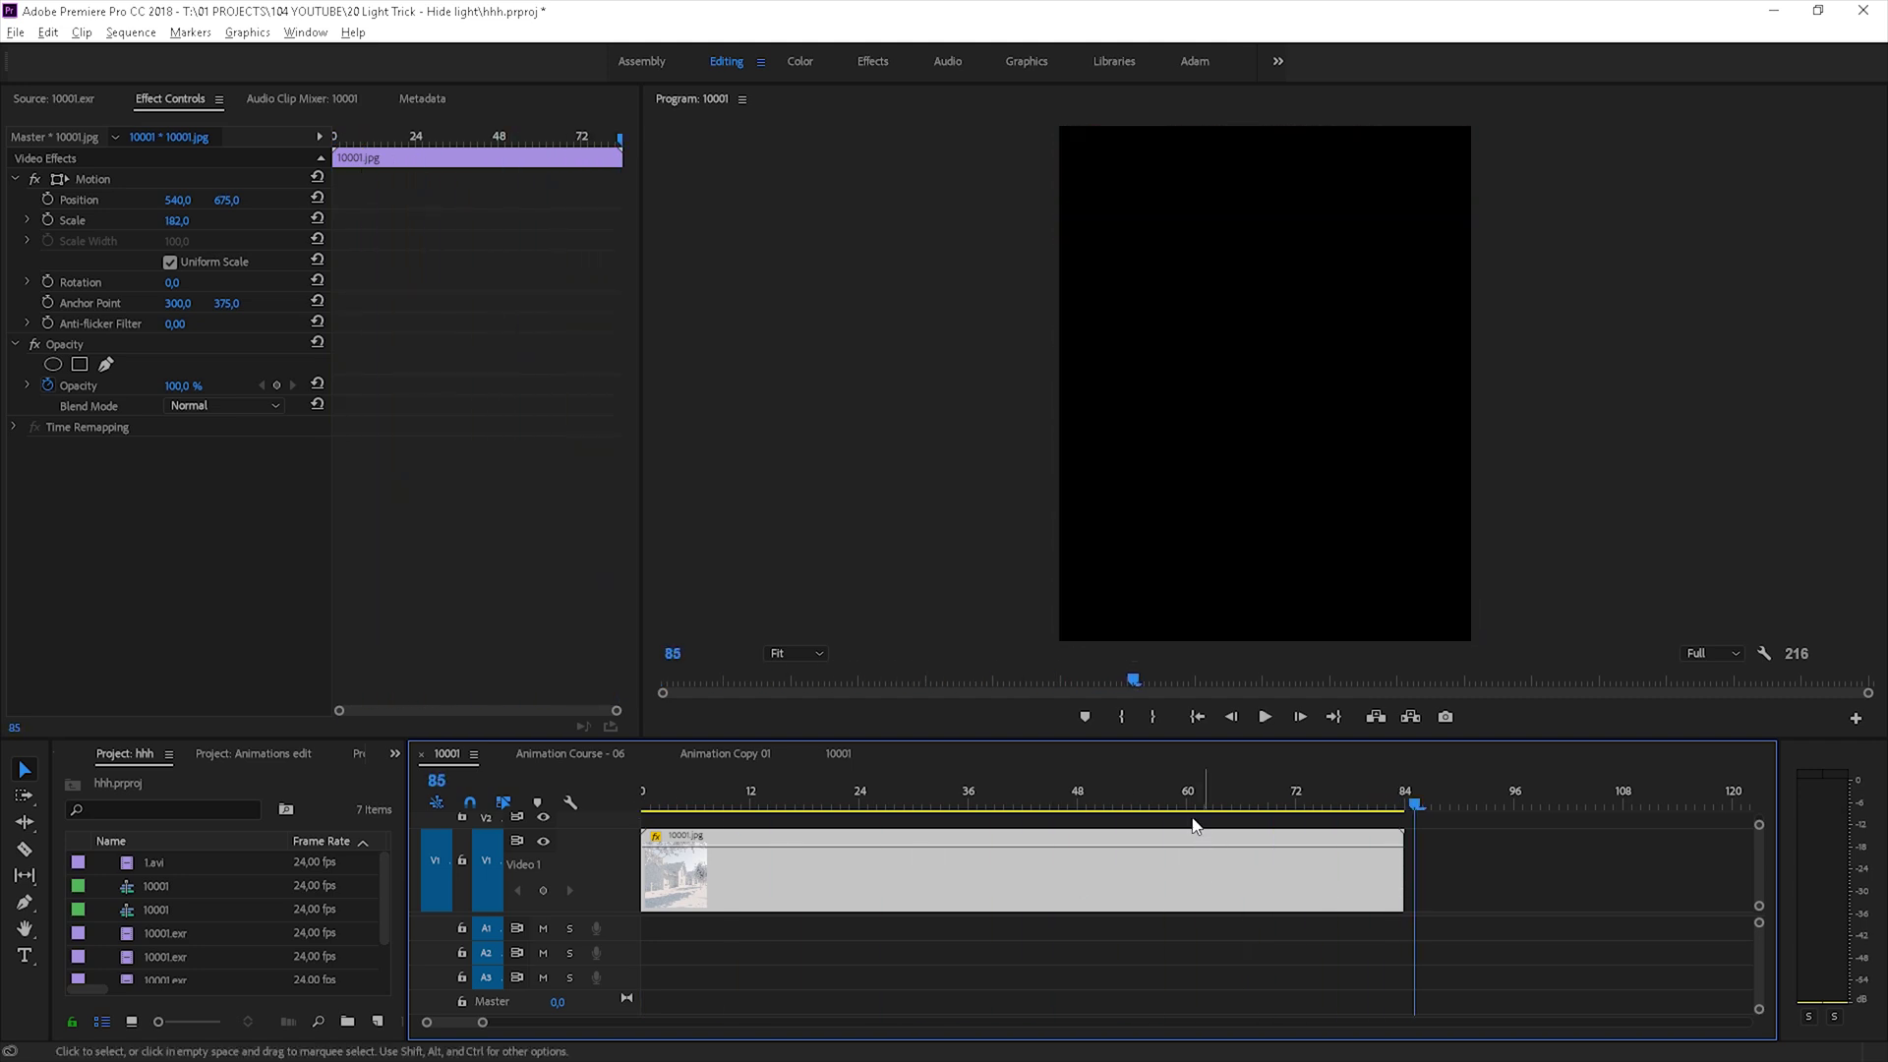
pyautogui.moveTo(1126, 802); pyautogui.dragTo(540, 806)
pyautogui.press('space')
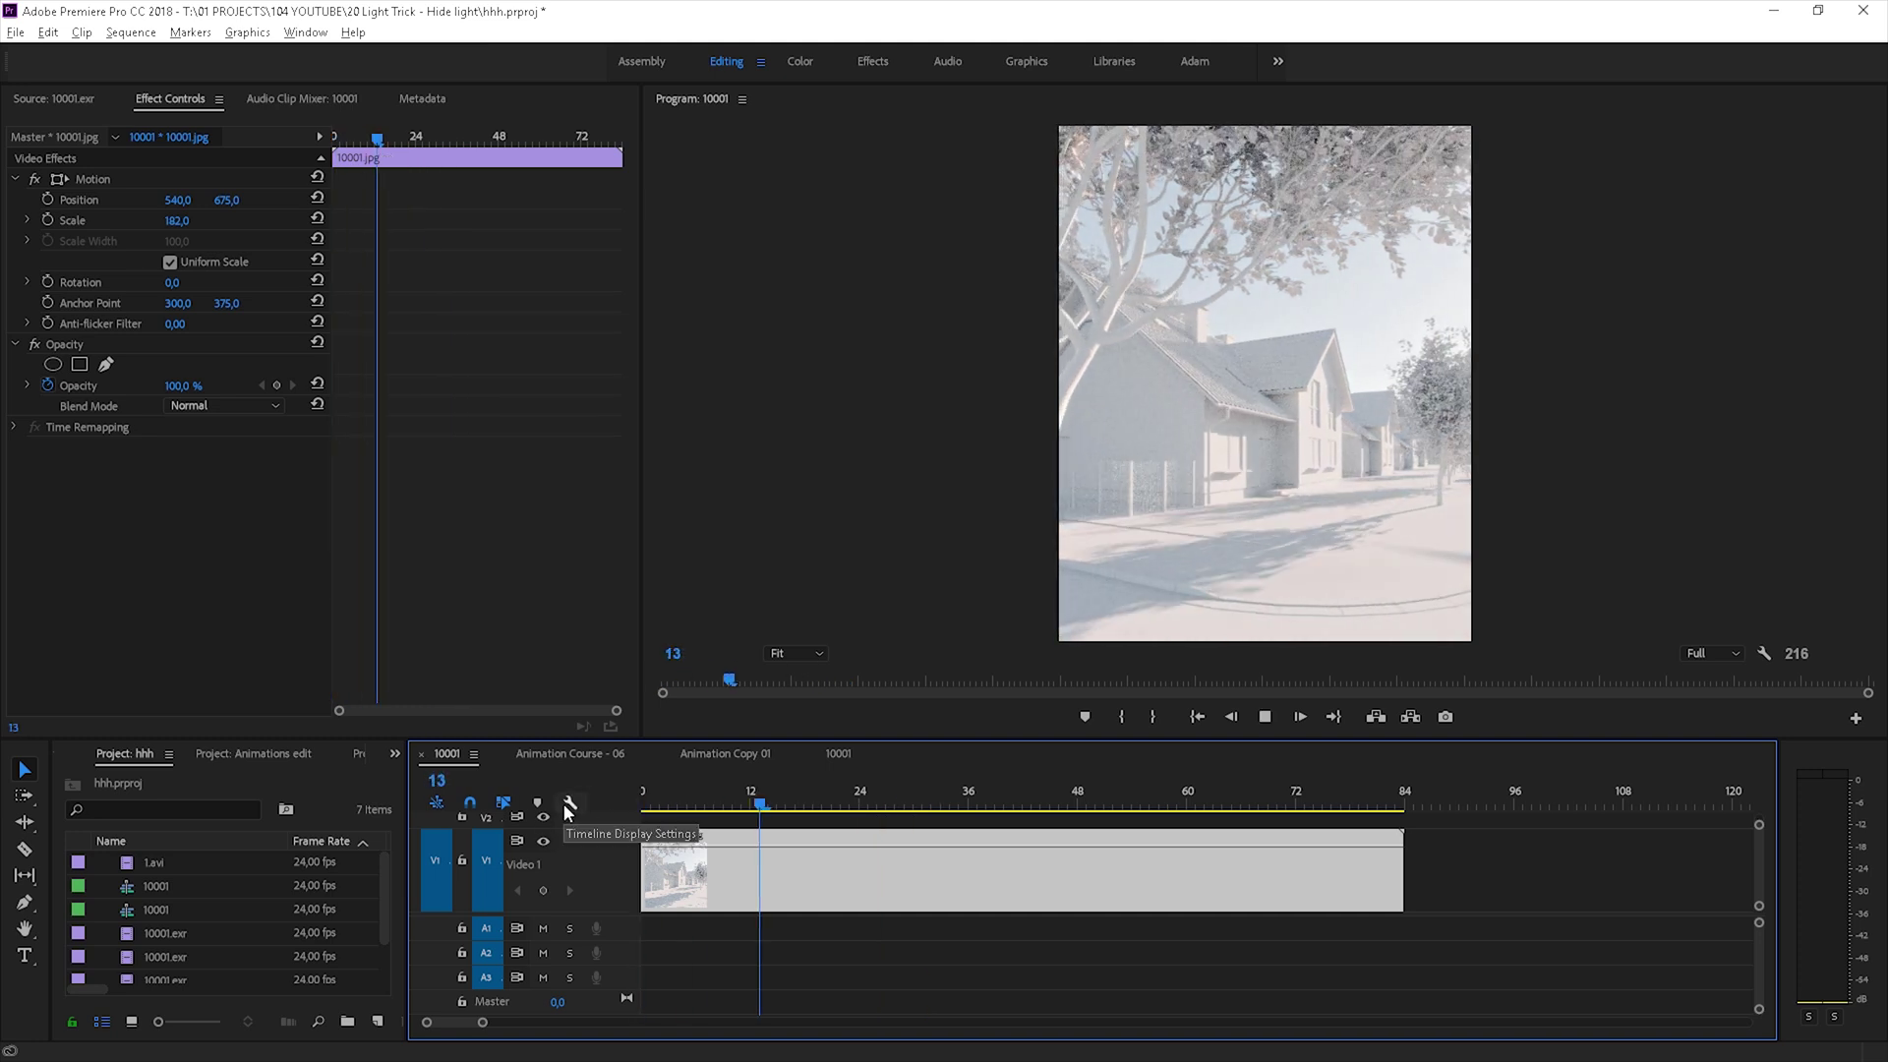